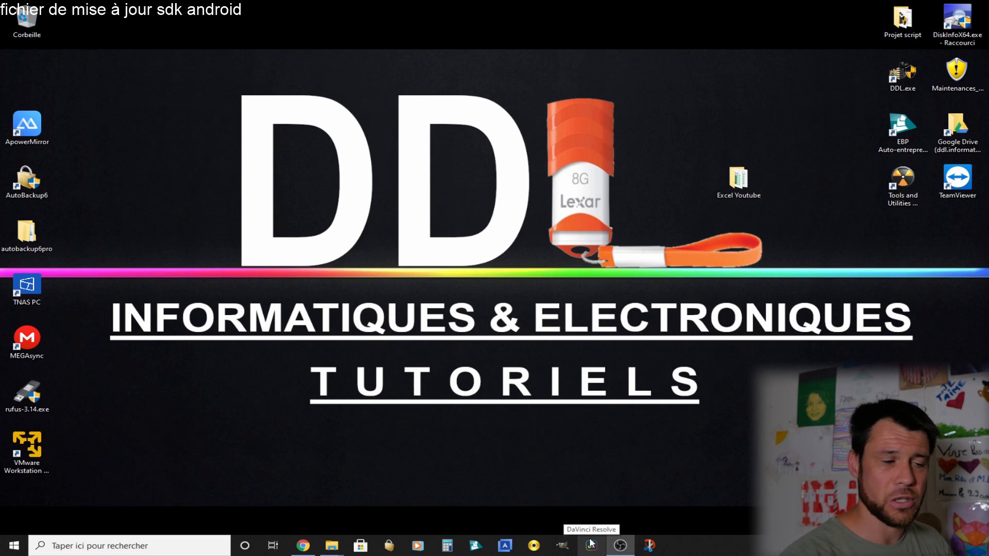
Open DaVinci Resolve and create a new project named "Vacances 2021" in the local database.
left_click(591, 543)
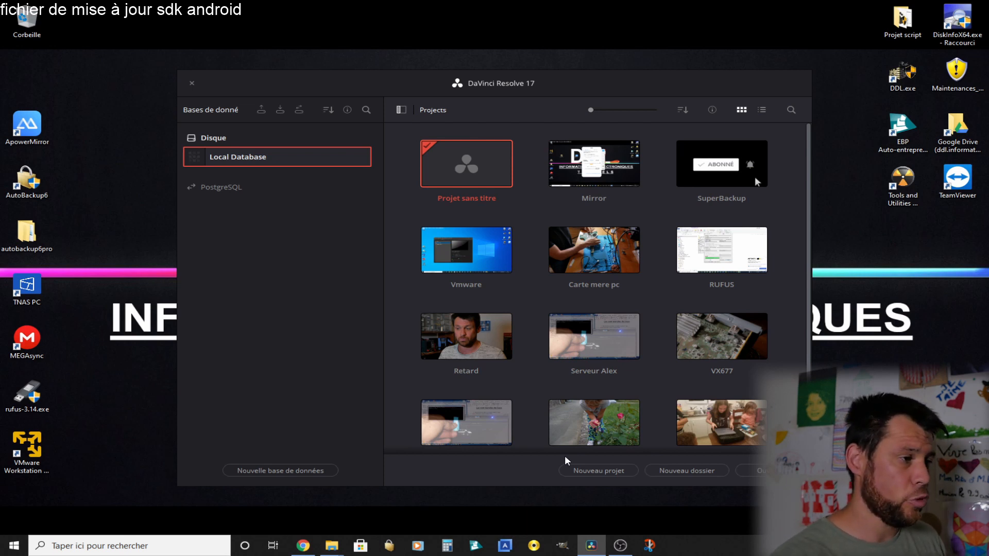
left_click(606, 473)
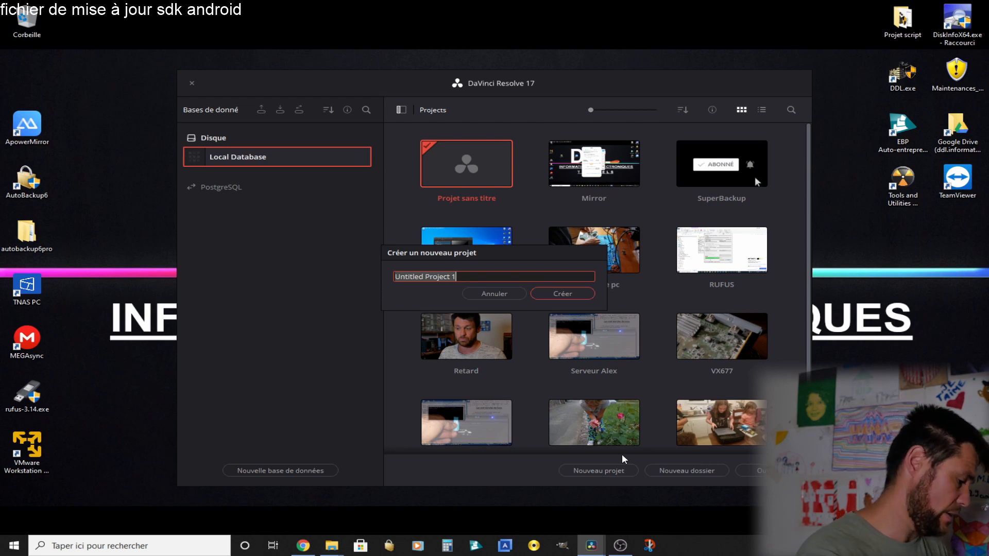
type("Vacance")
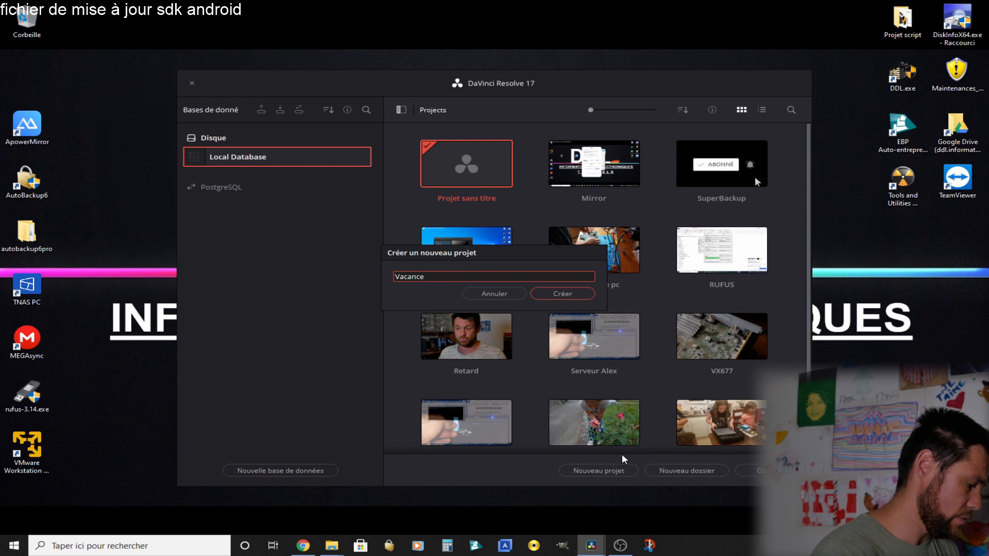
type("s 2021")
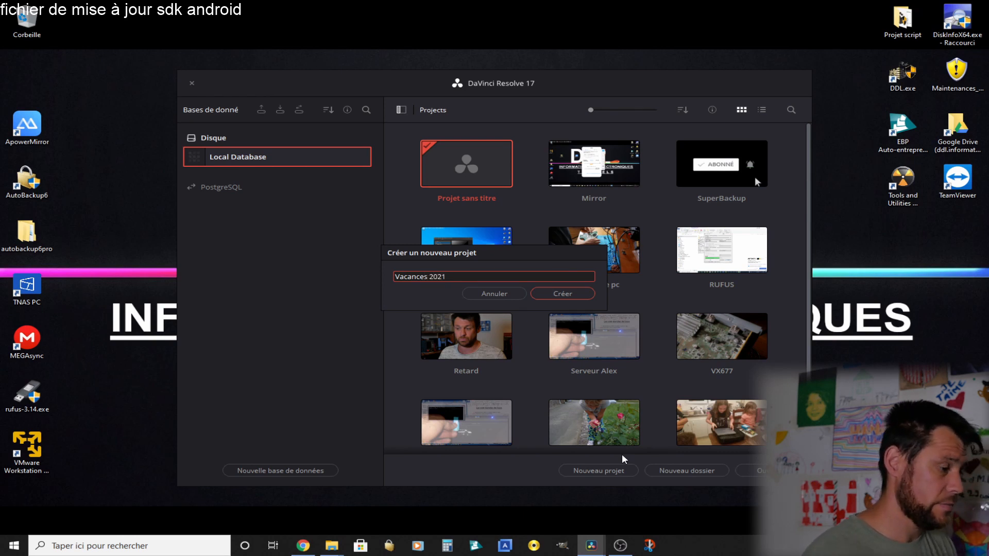
left_click(577, 295)
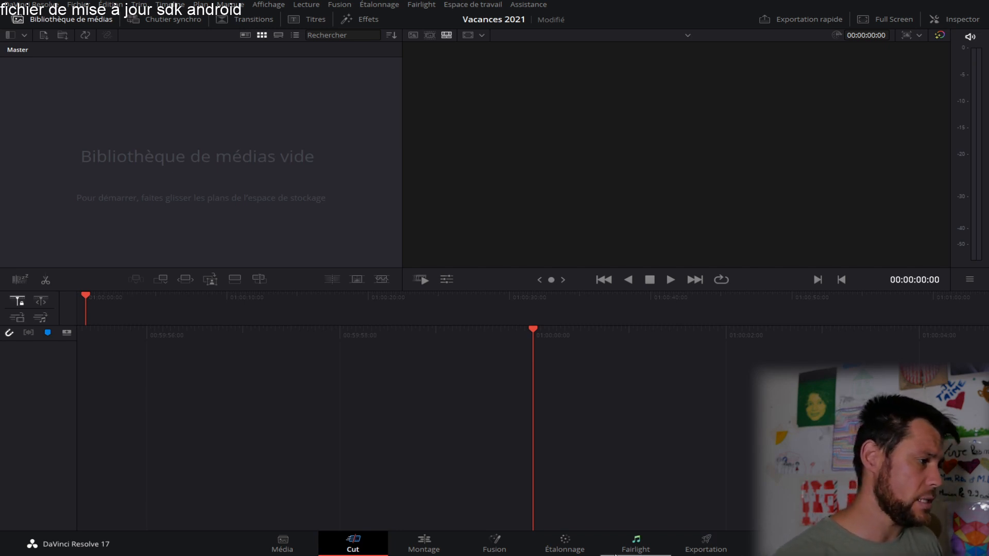
Open the Média page and the project settings, and set the proxy media format to DNxHR SQ.
left_click(287, 550)
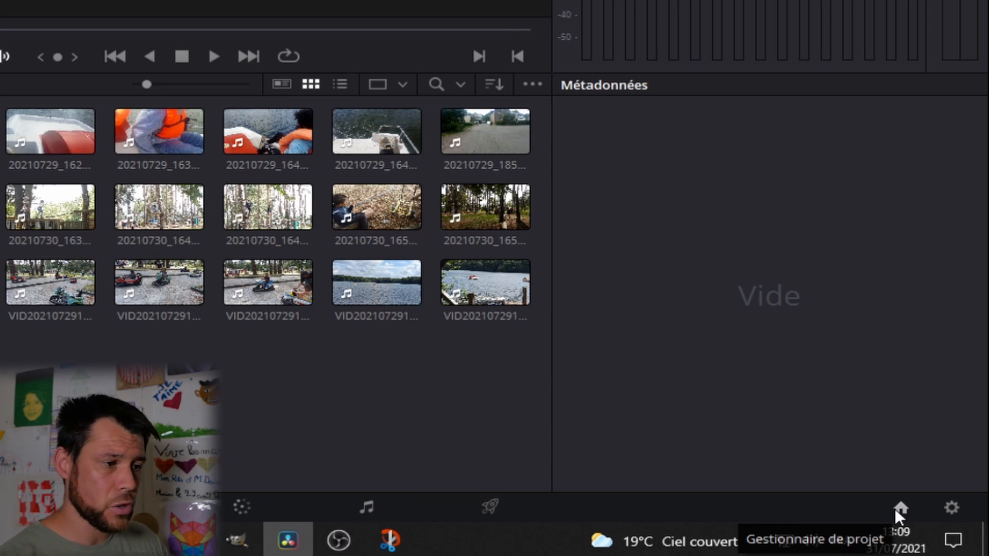
left_click(950, 502)
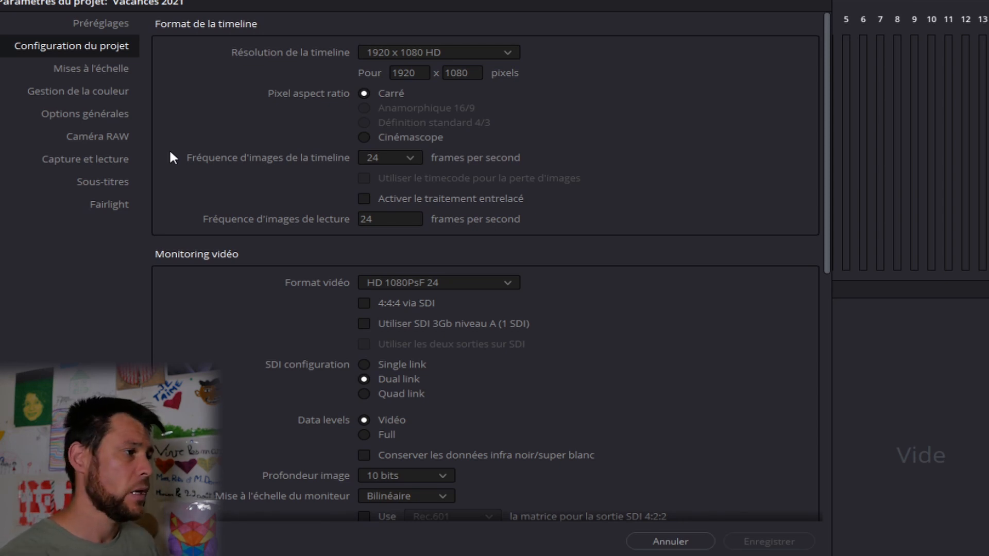
scroll(542, 339, "down", 2)
scroll(545, 344, "down", 1)
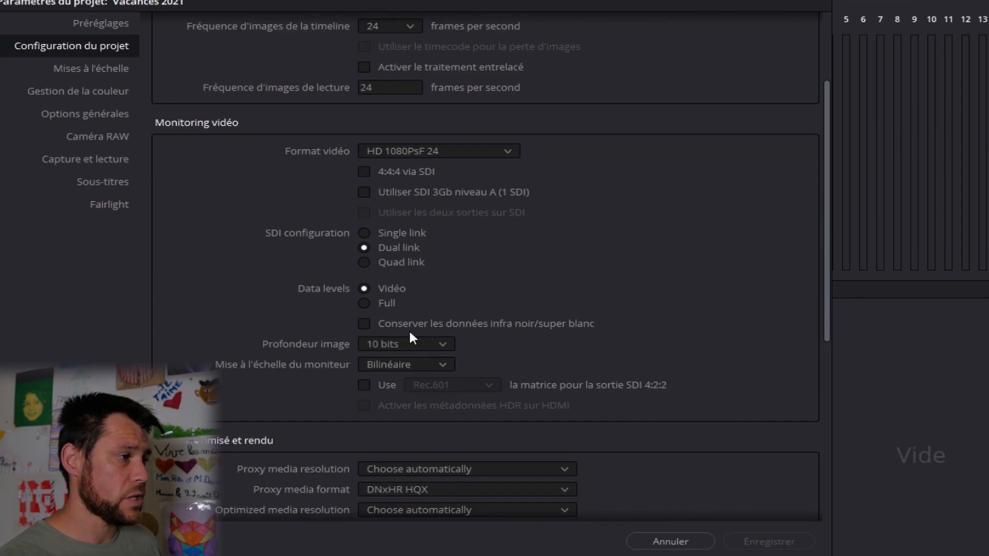
scroll(385, 356, "down", 1)
scroll(386, 357, "down", 2)
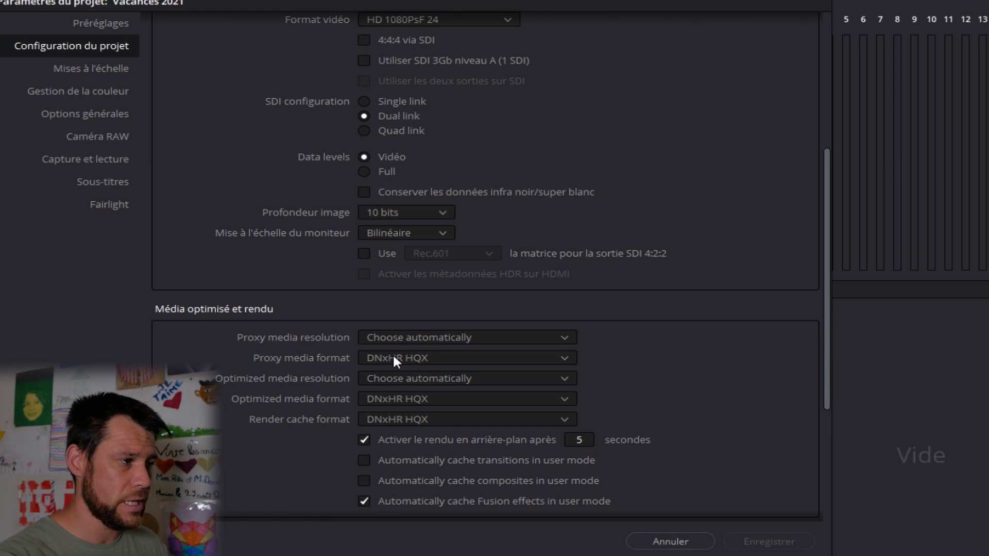
left_click(393, 353)
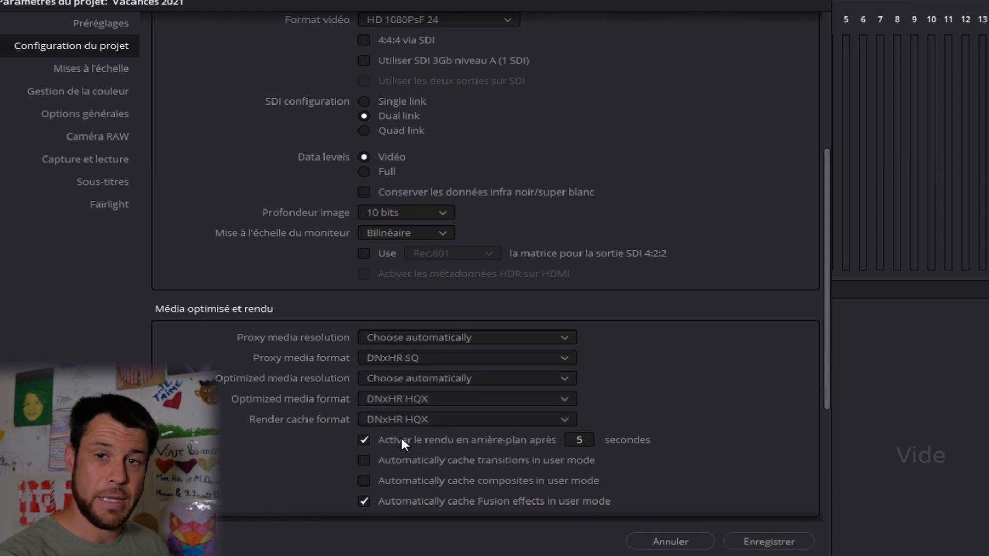
left_click(400, 441)
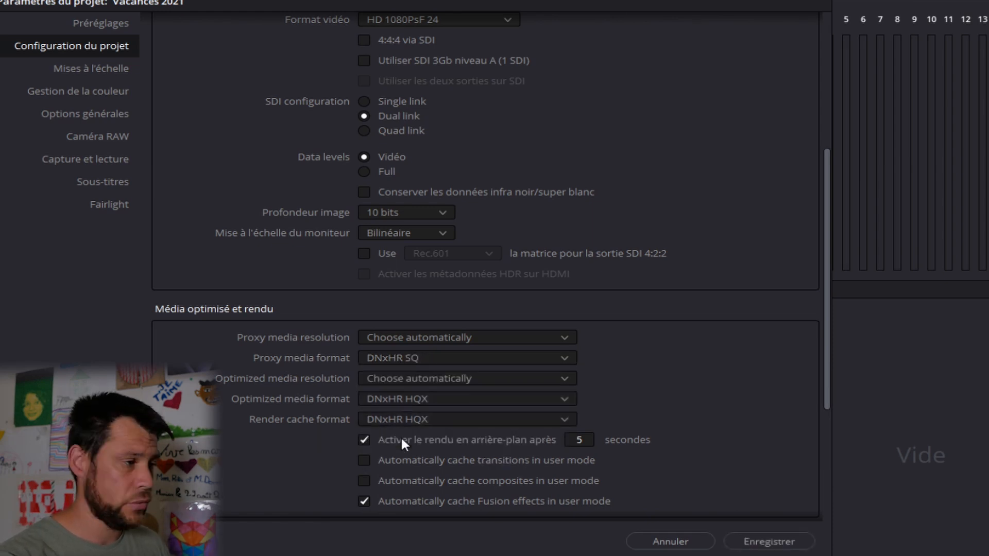
Set both the optimized media format and the render cache format to DNxHR SQ in the project settings.
left_click(394, 399)
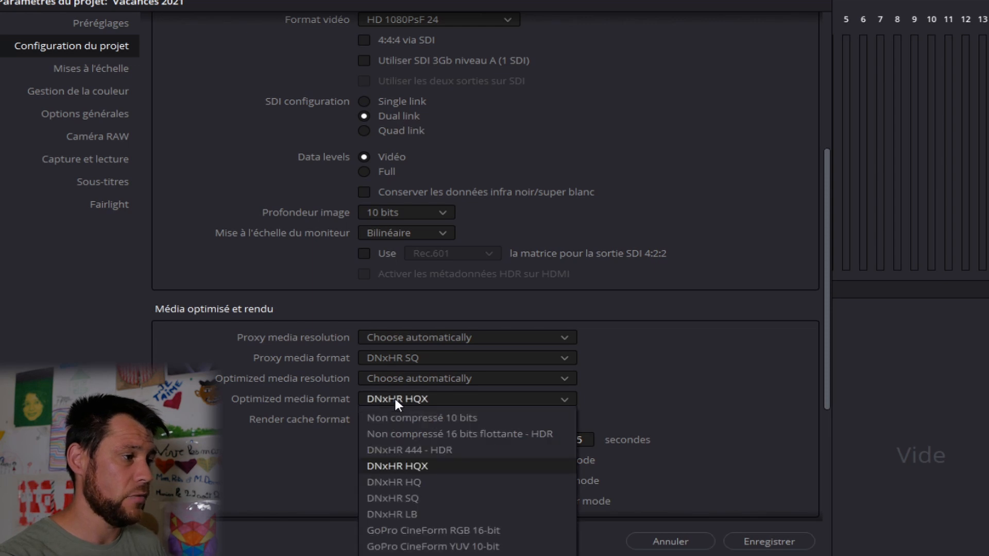
left_click(413, 495)
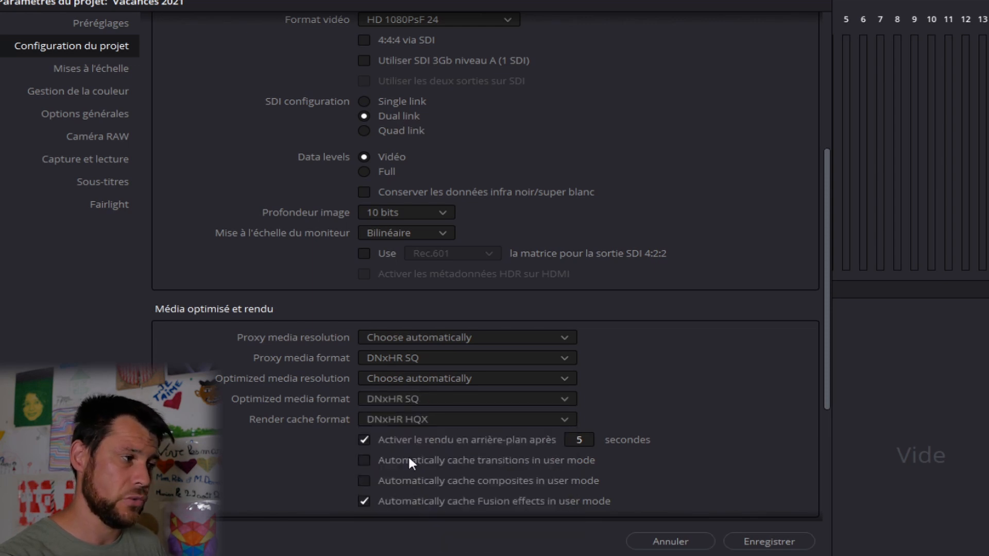
left_click(407, 422)
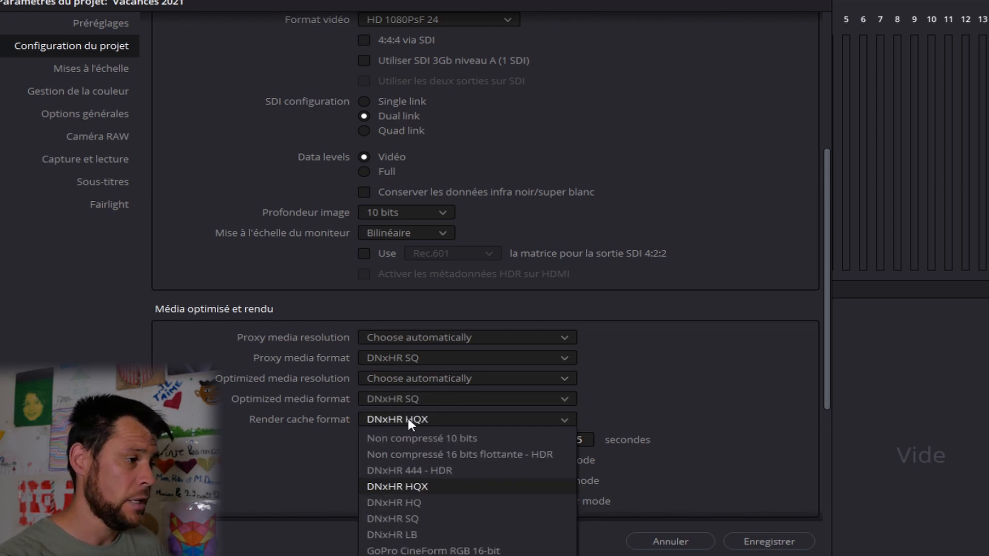
left_click(412, 520)
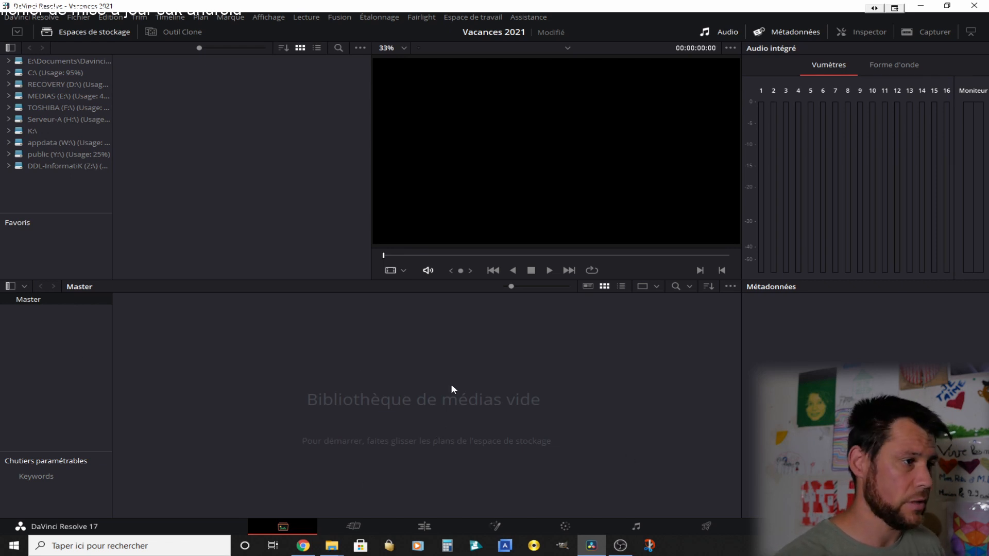
Create two bins named "Videos" and "Images" under Master in the media pool.
right_click(58, 330)
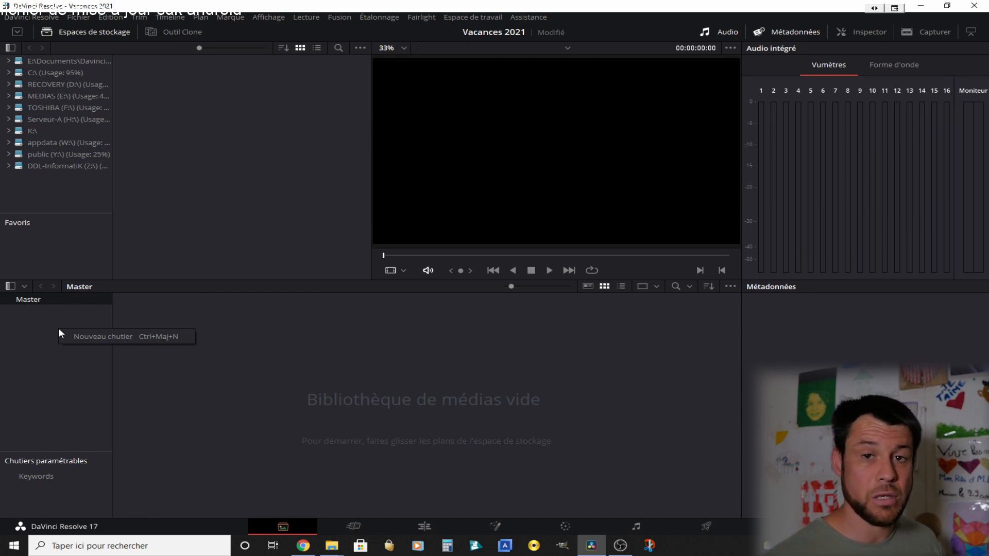
left_click(100, 338)
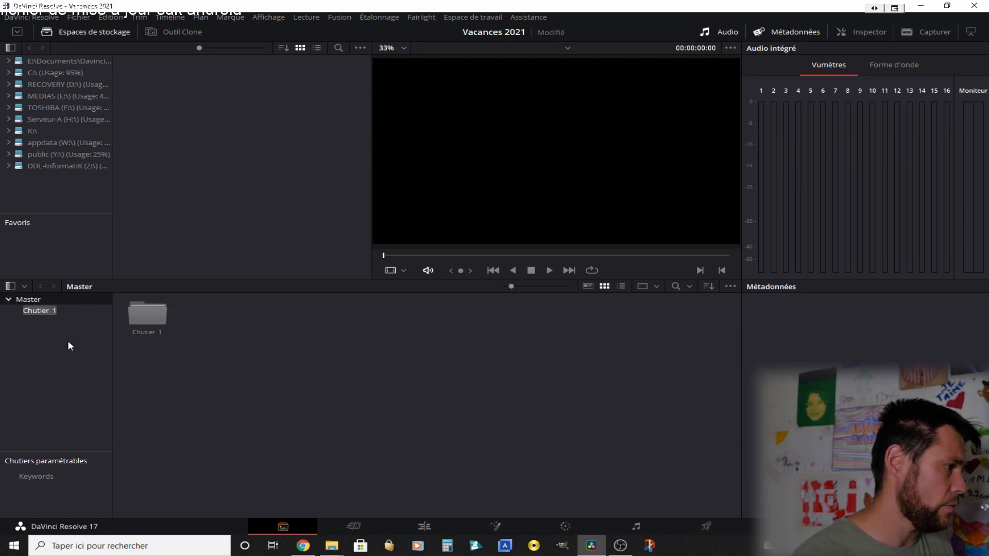
type("Videos")
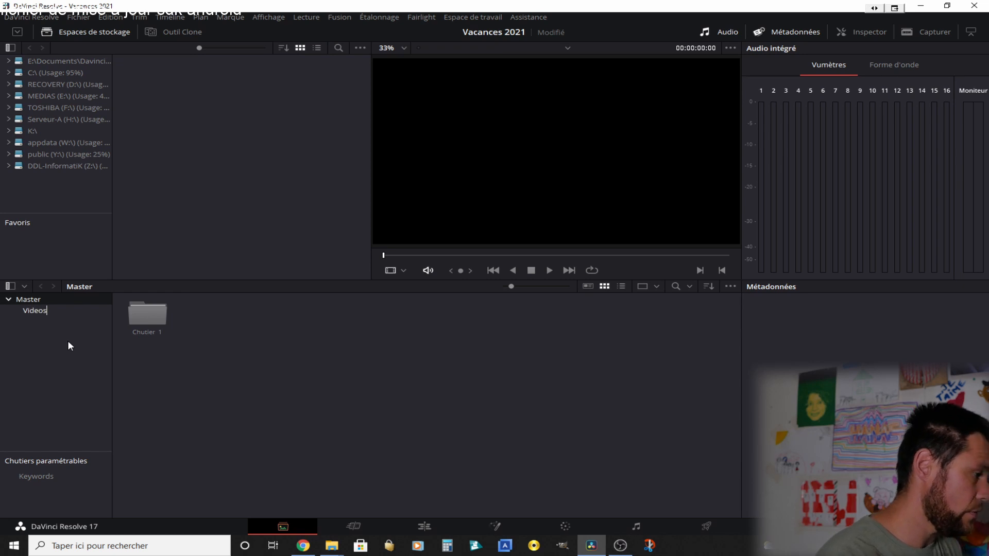
key("Return")
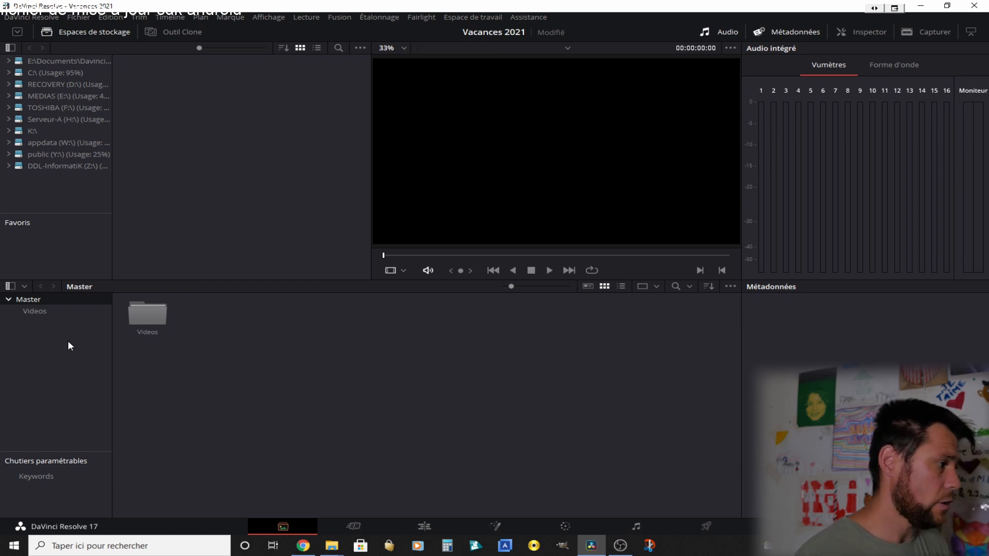
right_click(69, 343)
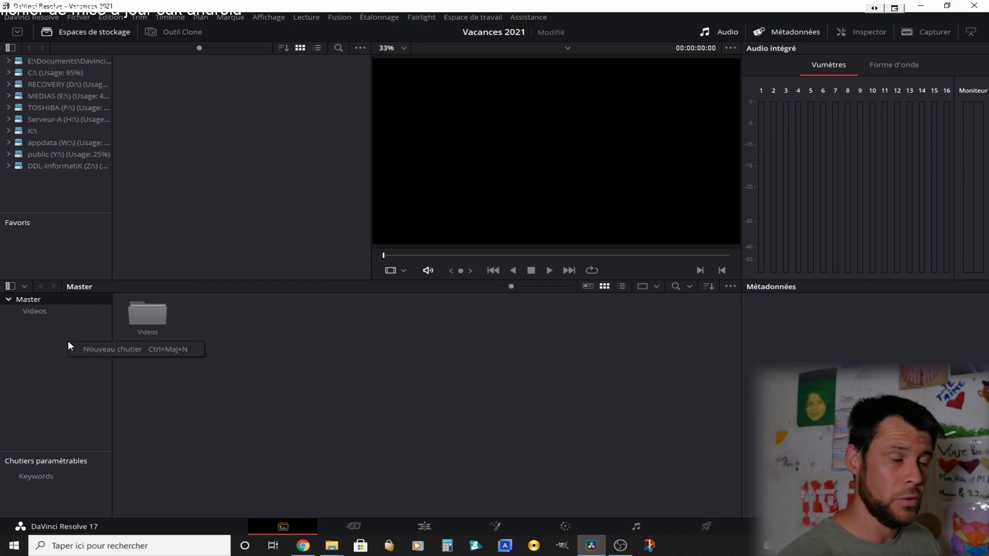
left_click(111, 349)
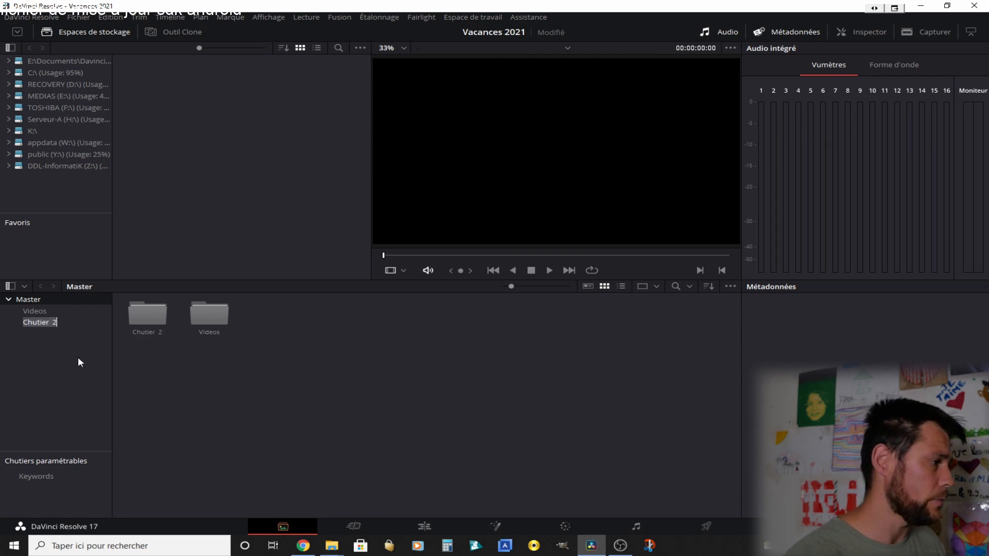
type("Images")
key("Return")
Add two more bins named "Musiks" and "Bruitages" under Master.
right_click(78, 356)
left_click(100, 364)
type("Musiks")
key("Return")
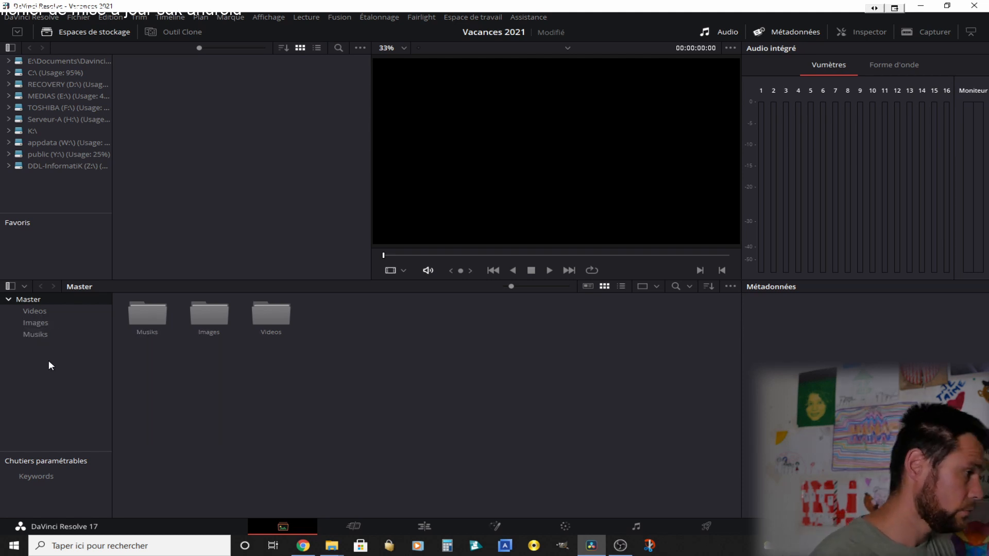
right_click(48, 360)
left_click(60, 366)
type("Bruitages")
key("Return")
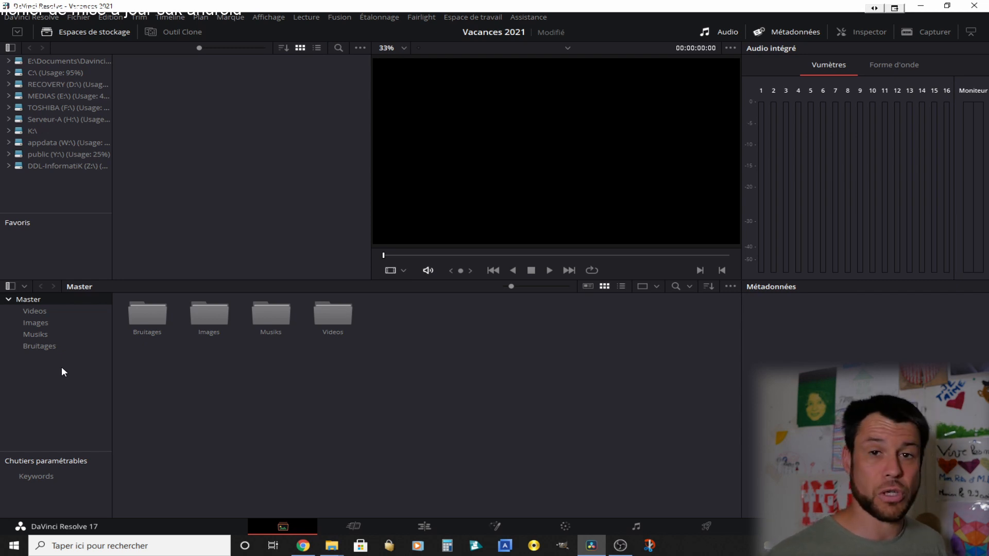
Colour the Videos bin blue (Bleu) and the Images bin green (Vert).
right_click(39, 313)
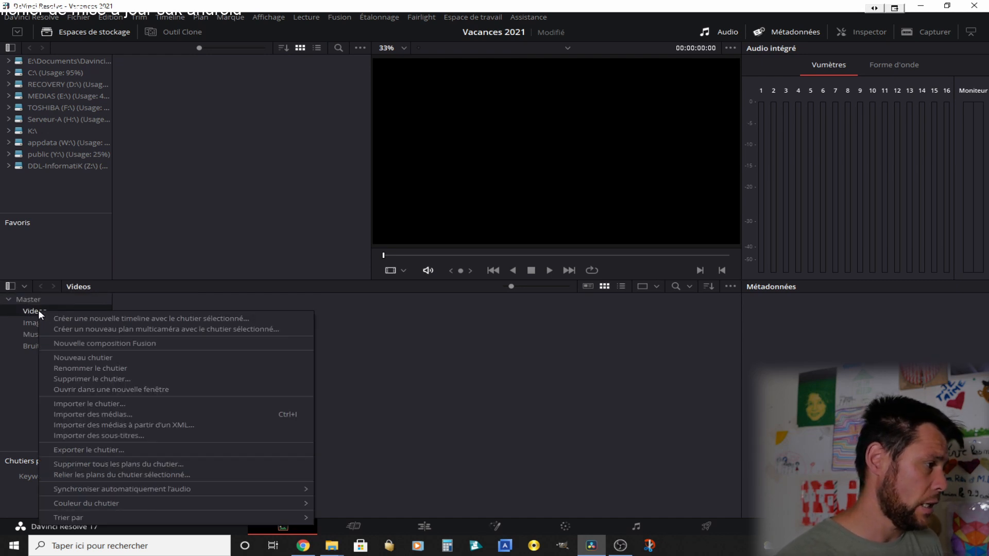
mouse_move(108, 503)
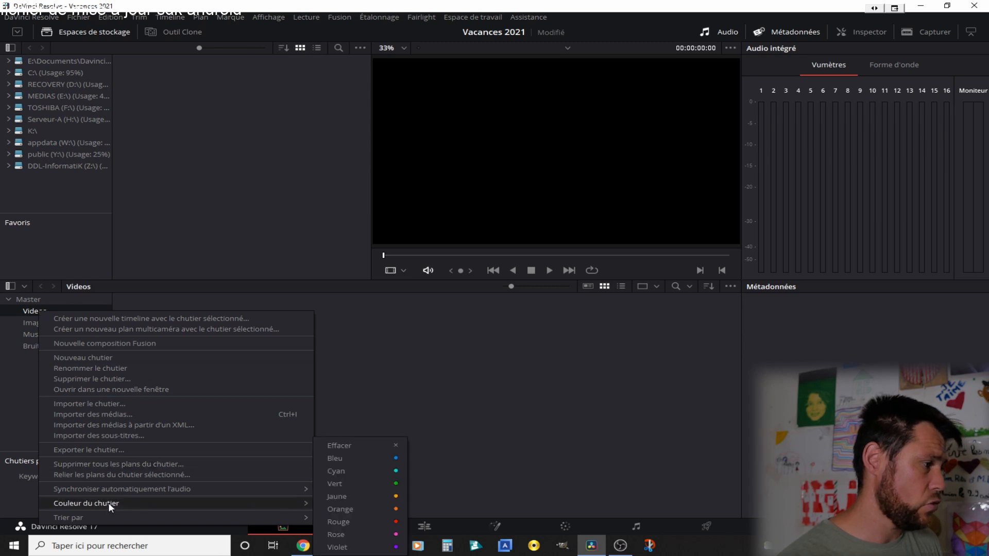
left_click(396, 460)
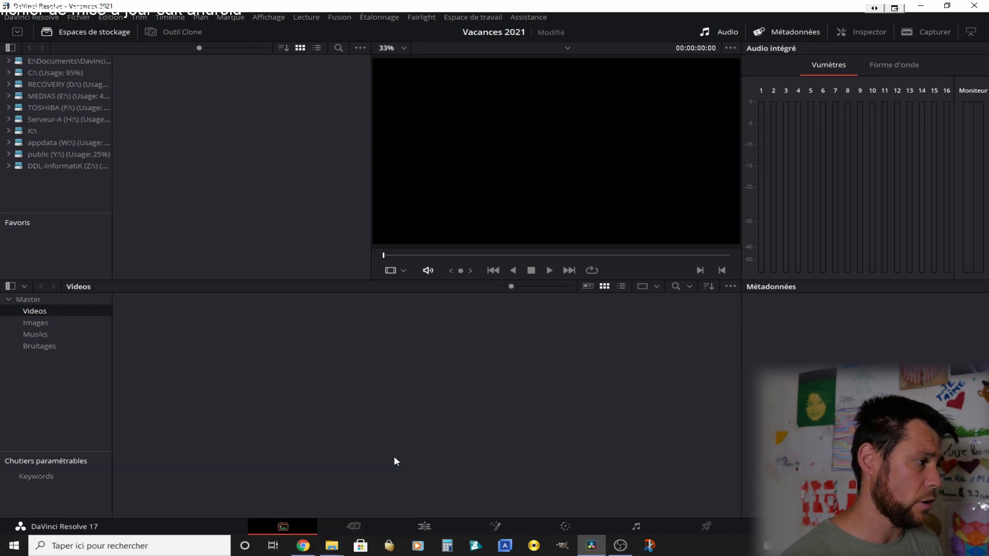
right_click(38, 320)
mouse_move(292, 513)
left_click(361, 484)
Colour the Musiks bin red (Rouge) and the Bruitages bin violet (Violet).
right_click(45, 336)
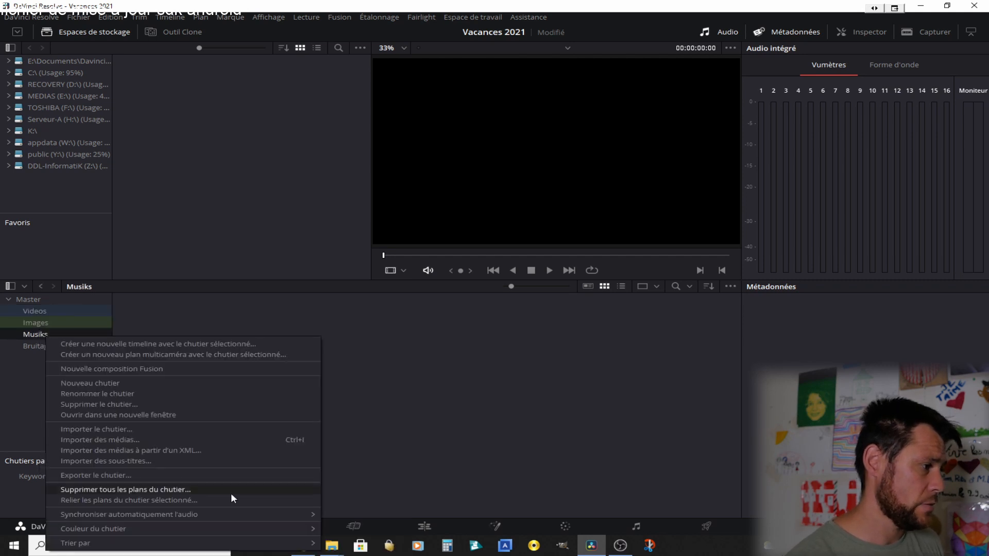
left_click(404, 521)
right_click(37, 344)
mouse_move(300, 326)
left_click(343, 426)
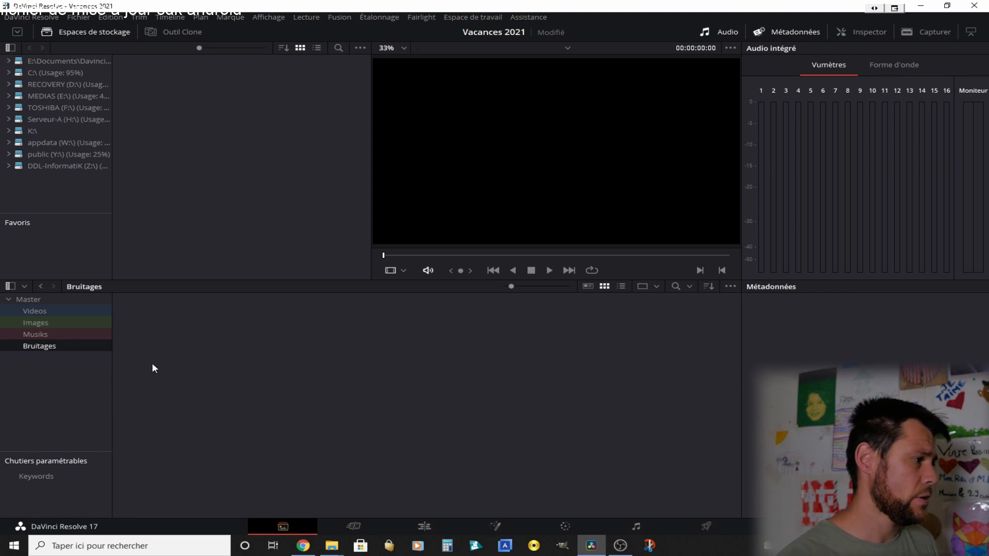
Create a sub-bin with the default name inside the Videos bin and delete it again.
left_click(47, 311)
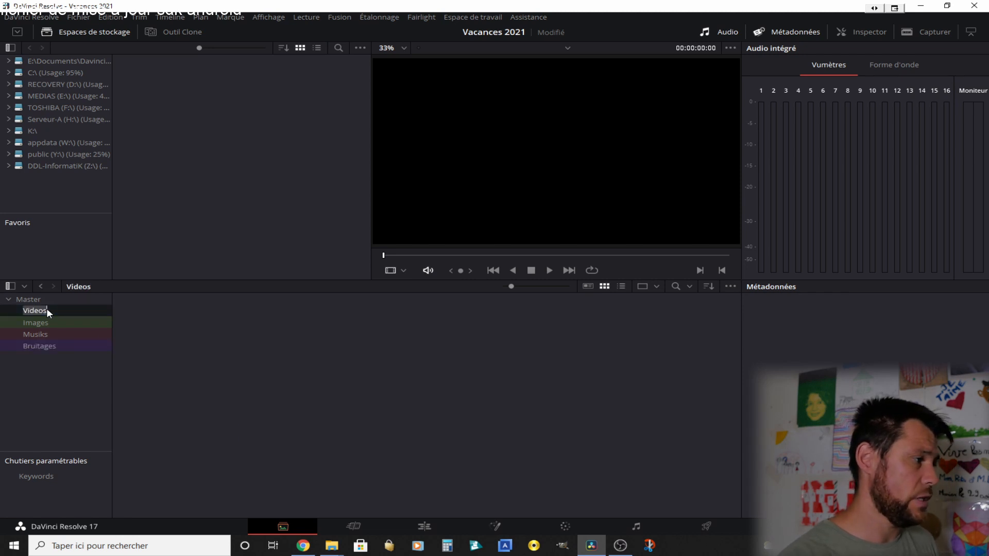
left_click(63, 313)
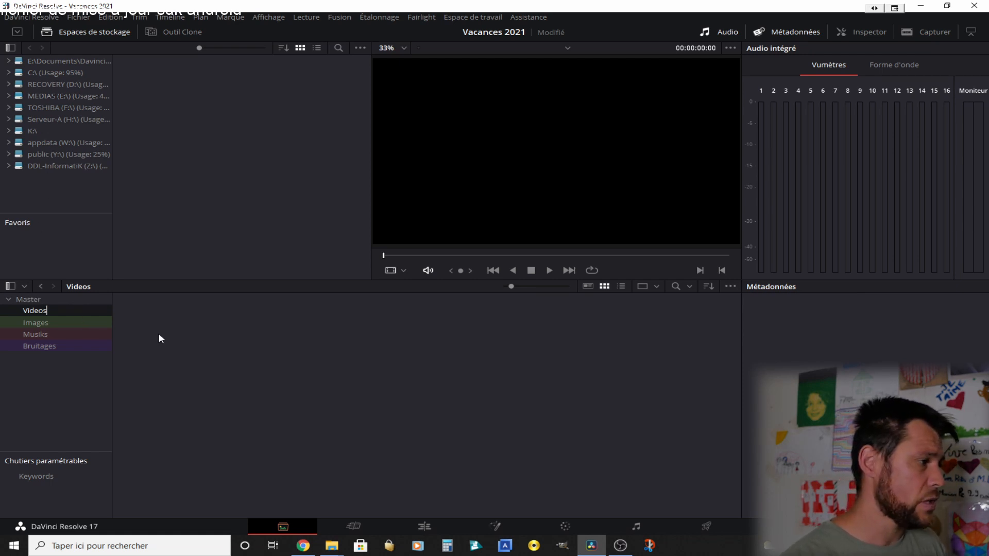
right_click(203, 341)
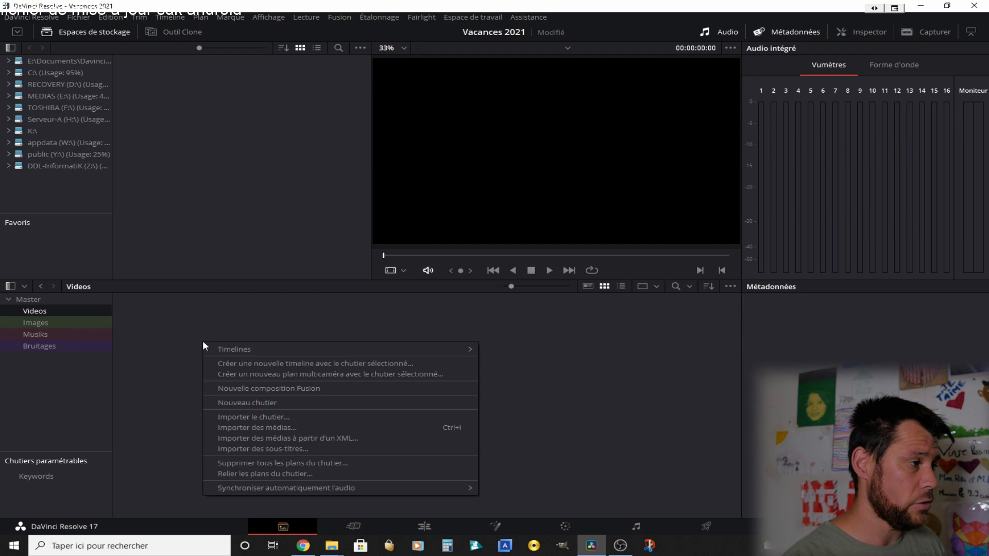
left_click(258, 399)
key("Return")
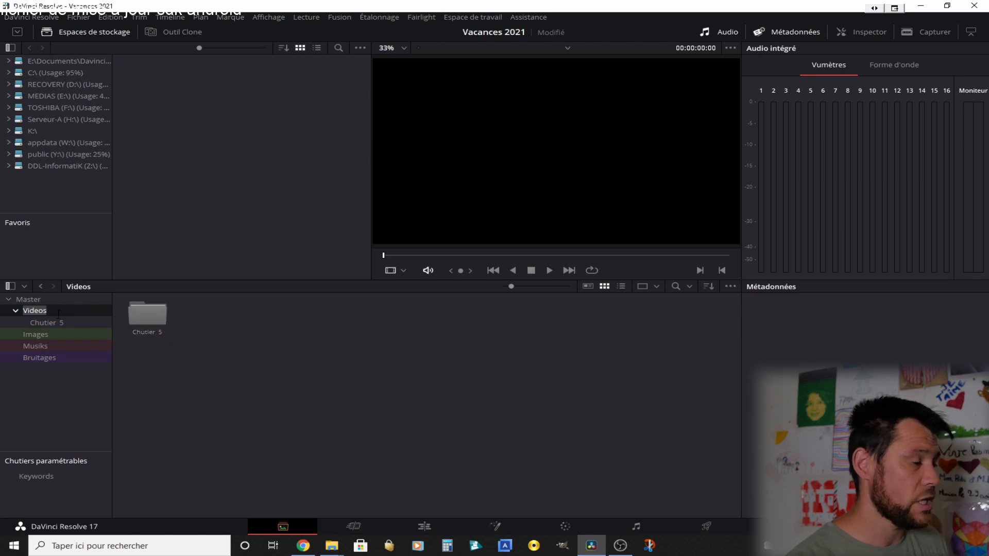
right_click(147, 317)
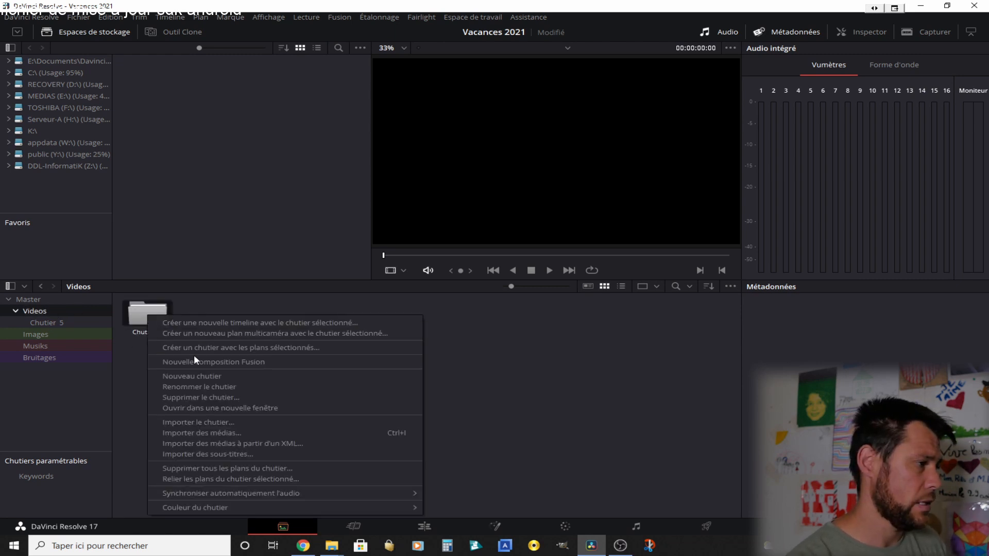
left_click(190, 398)
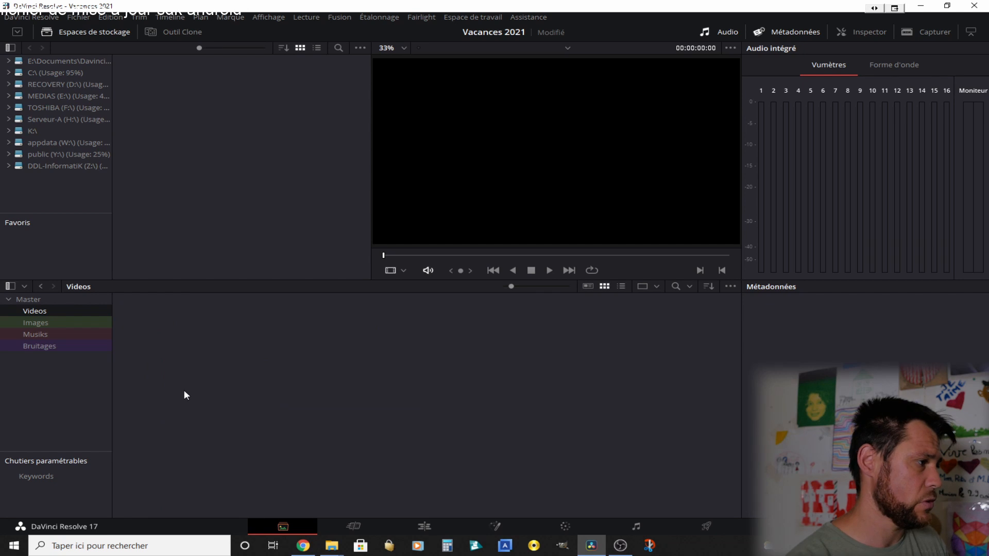
Import the Vacances 2021 Videos folder into the Videos bin, keeping the project frame rate, and its Images folder into the Images bin.
left_click(53, 95)
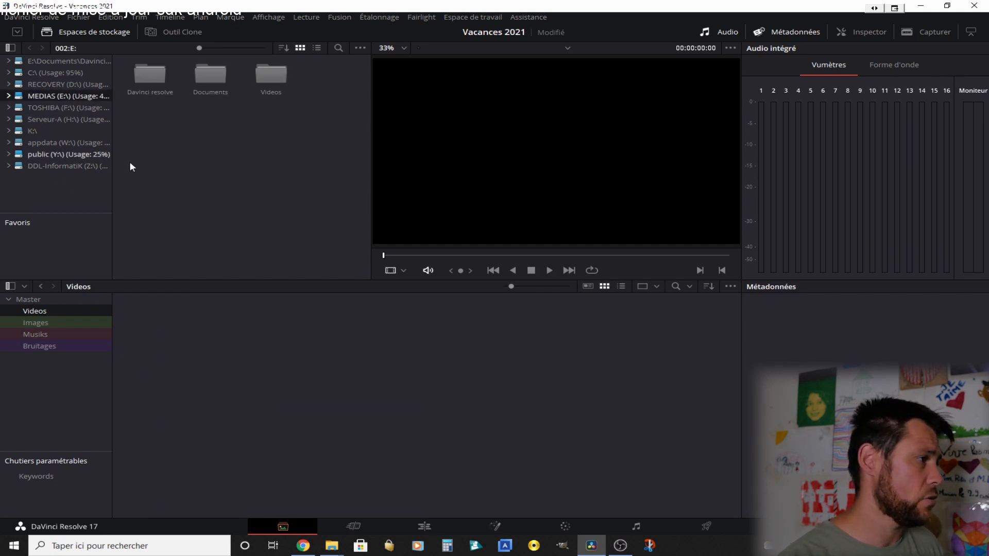
double_click(264, 77)
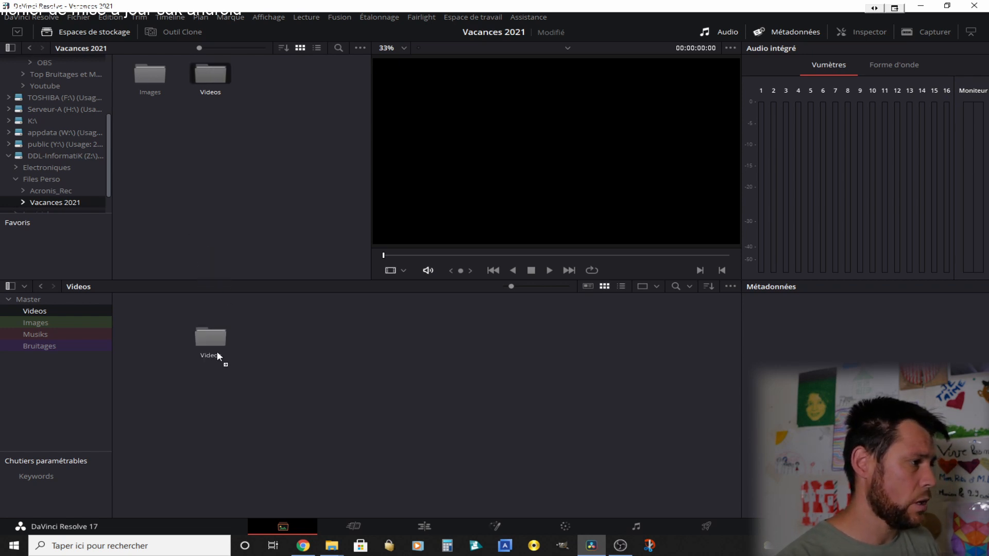
left_click_drag(218, 352, 217, 352)
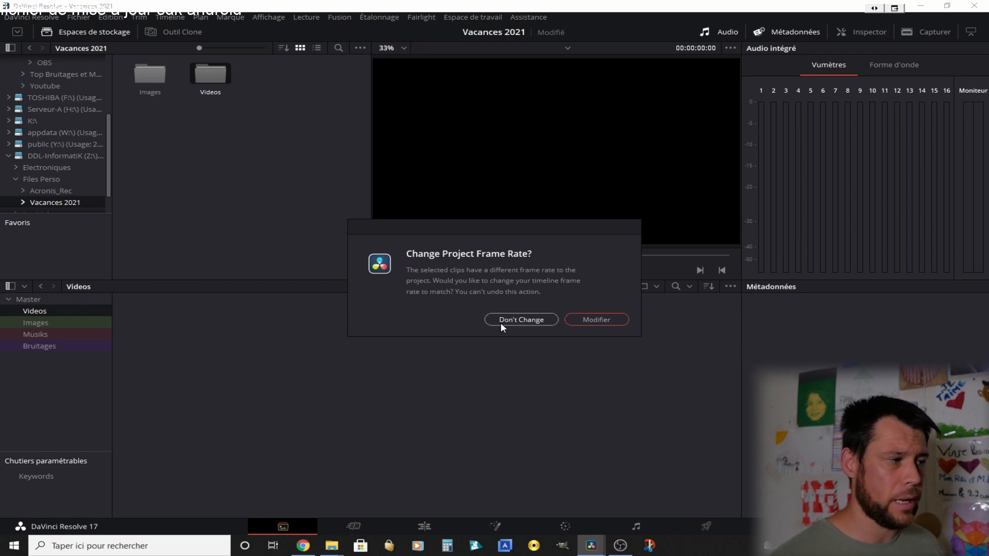
left_click(529, 319)
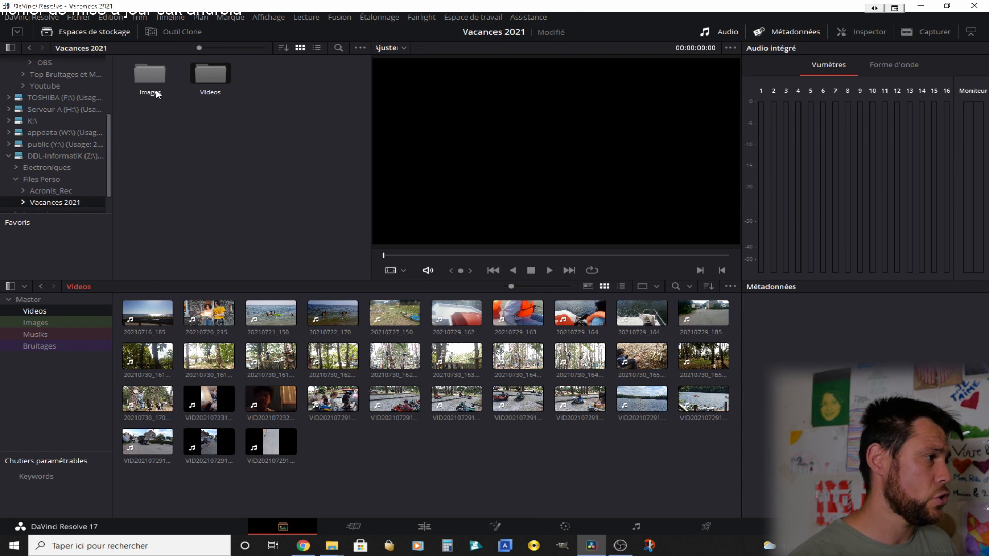
left_click_drag(148, 71, 125, 193)
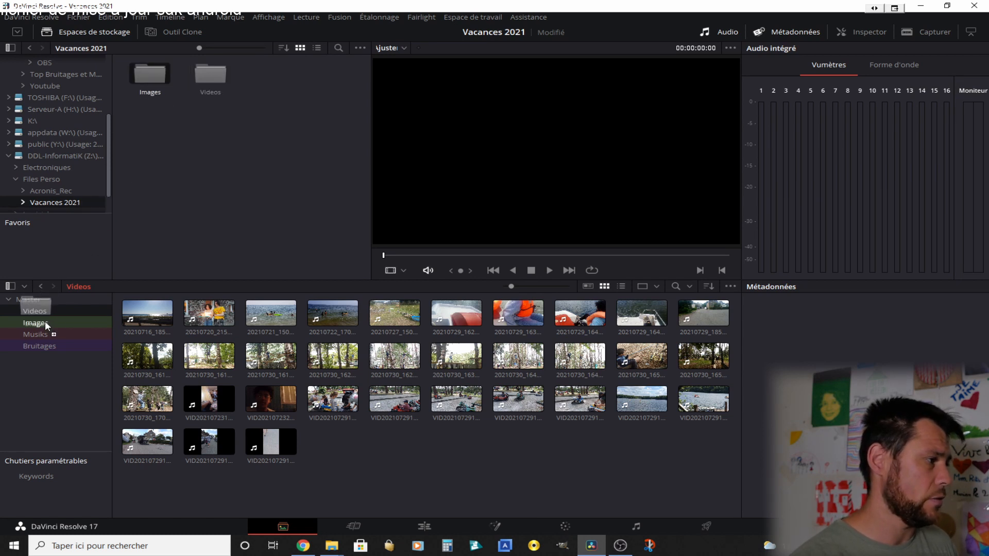
left_click_drag(36, 320, 36, 322)
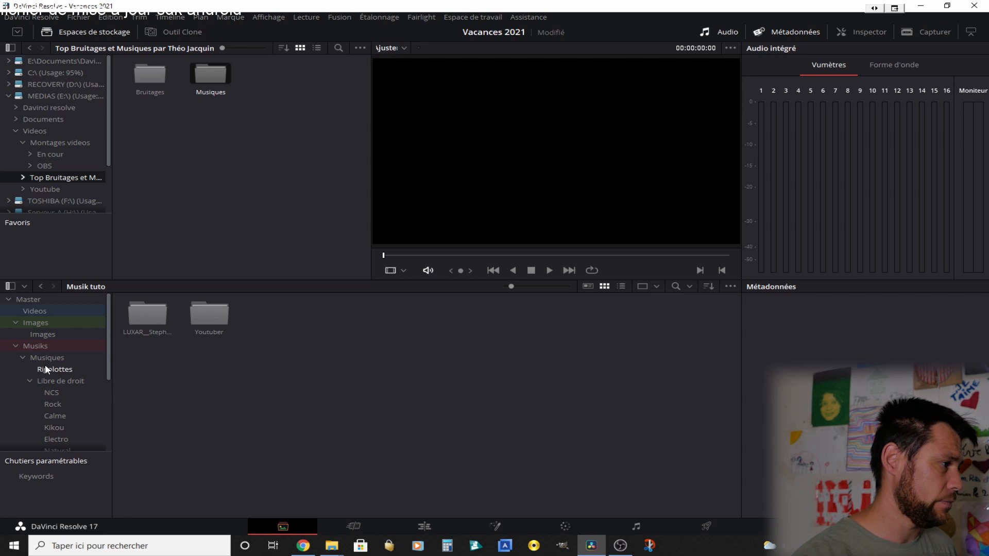
Generate optimized media for all clips in the Videos bin.
left_click(32, 310)
left_click(264, 442, "shift")
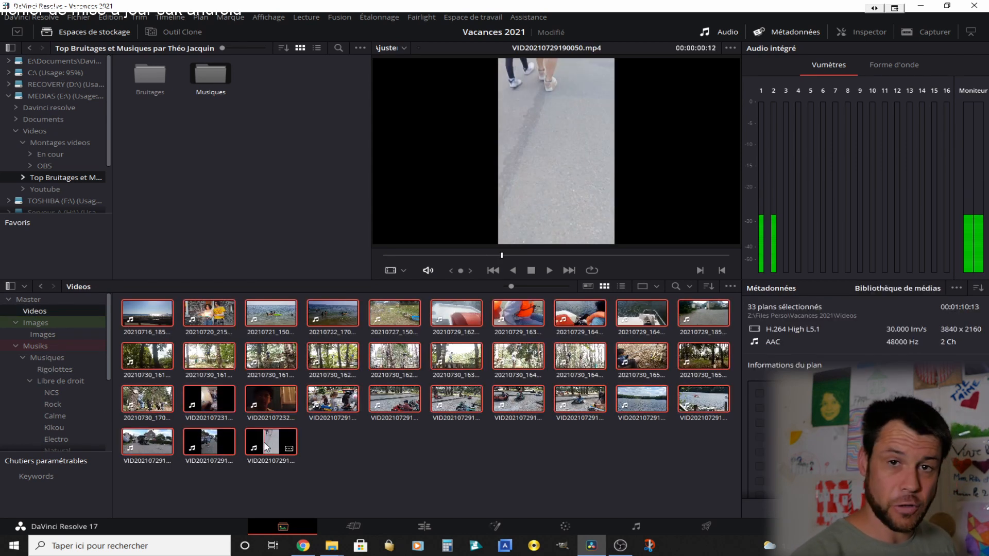
right_click(335, 408)
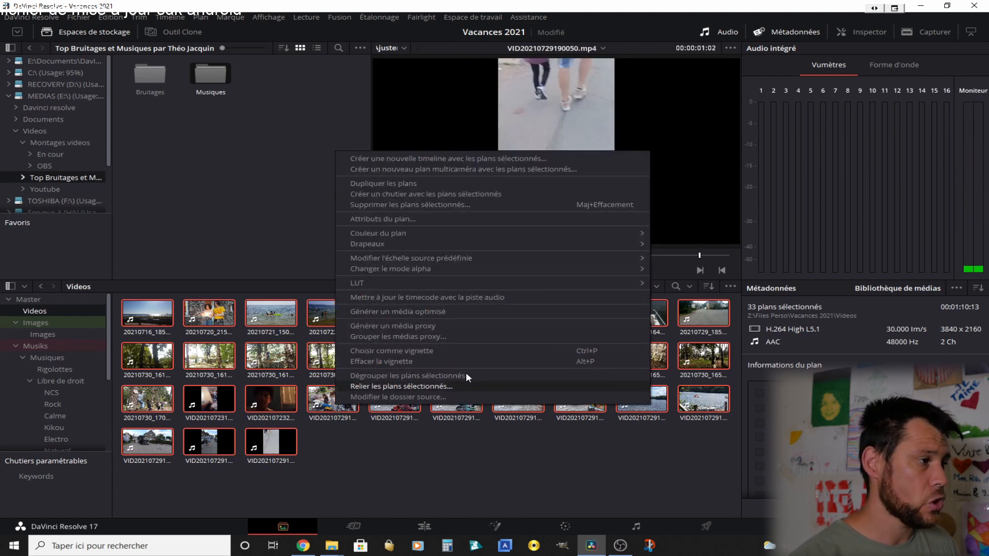
left_click(401, 311)
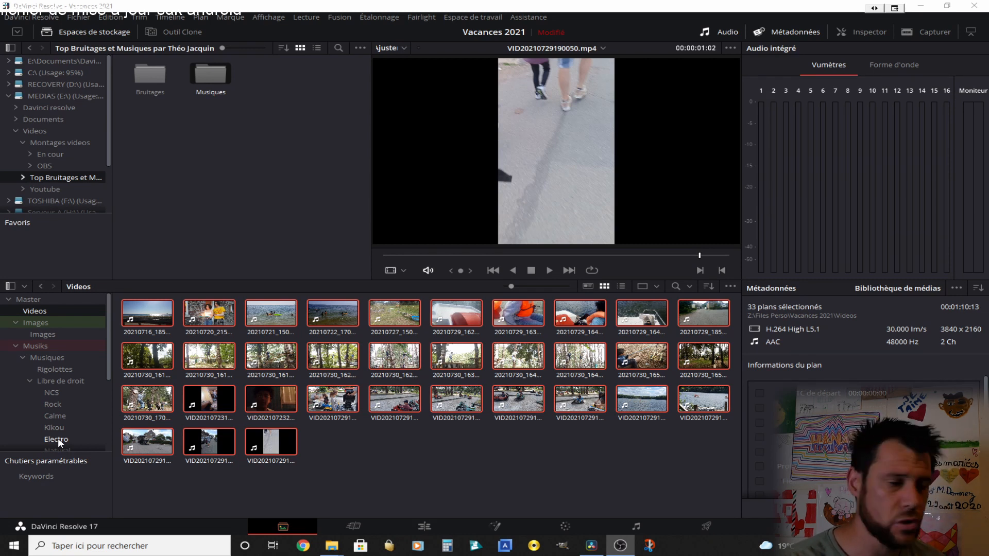
On the Montage page, collapse the Musiks bin and set the timeline proxy mode to Half Resolution.
left_click(423, 526)
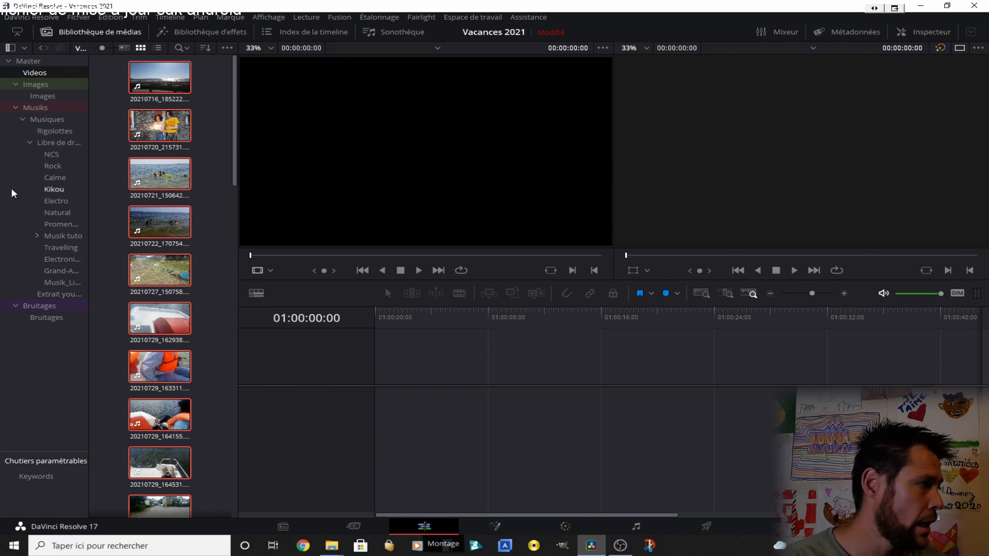
left_click(16, 108)
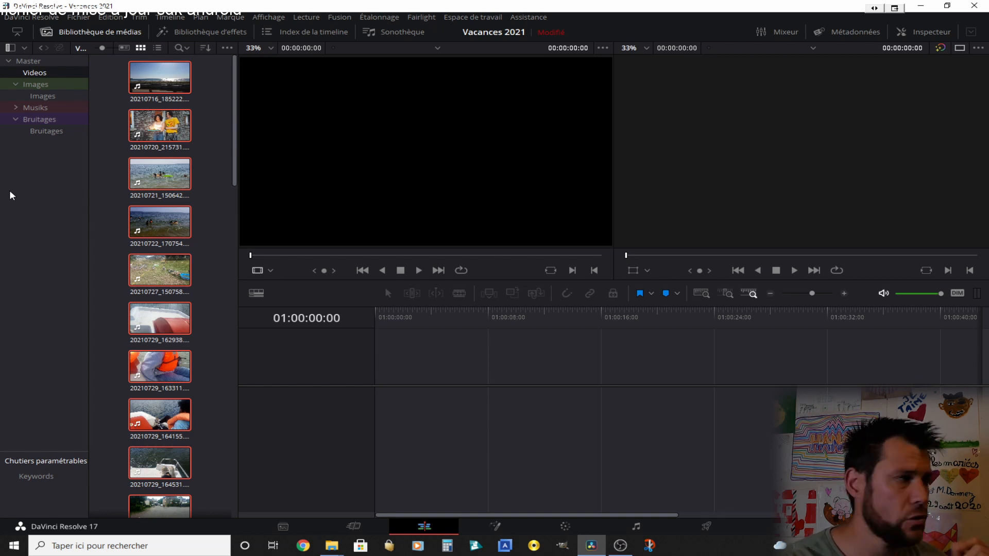
left_click(300, 23)
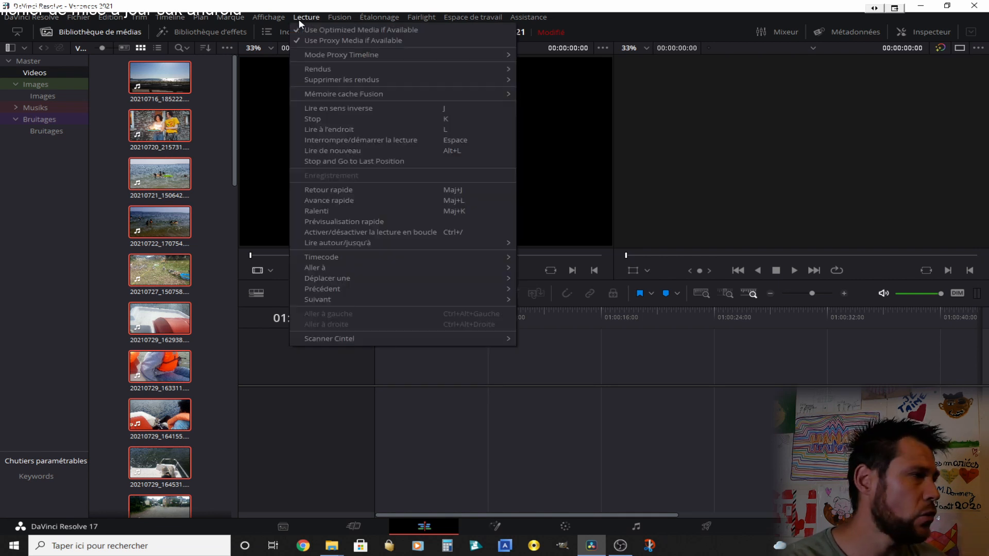
mouse_move(348, 52)
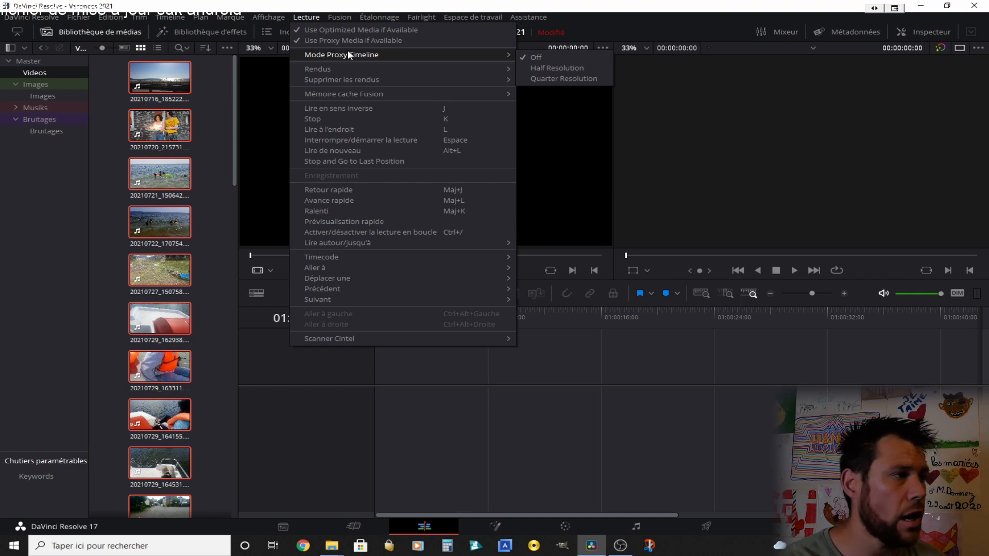
left_click(555, 65)
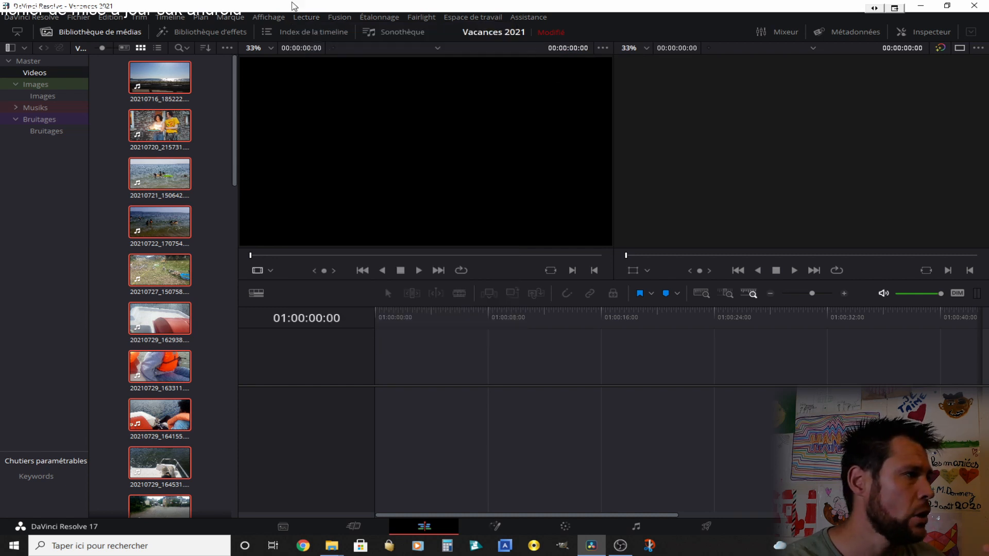
Set the render cache (Rendus) to Automatique and check the Fusion memory cache options.
left_click(300, 20)
mouse_move(333, 66)
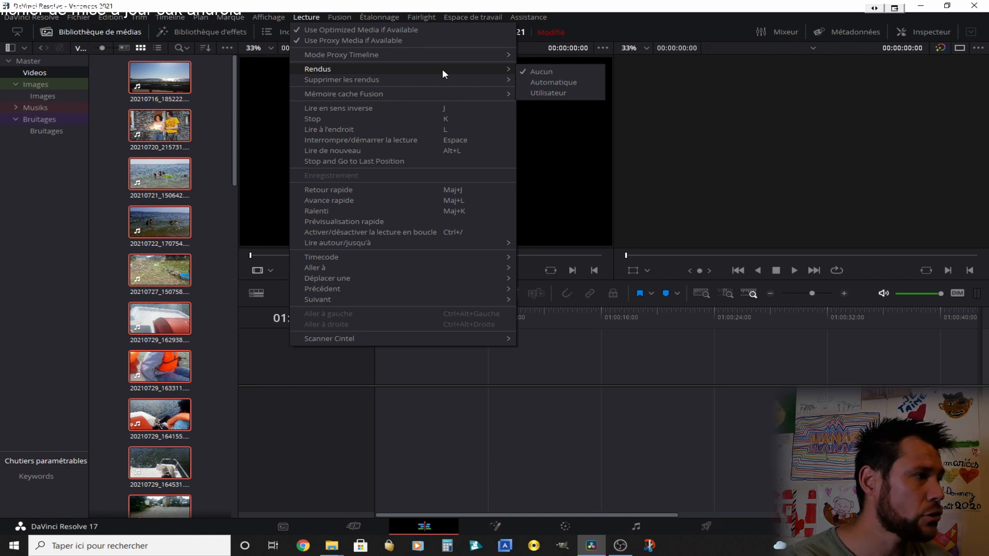
left_click(552, 82)
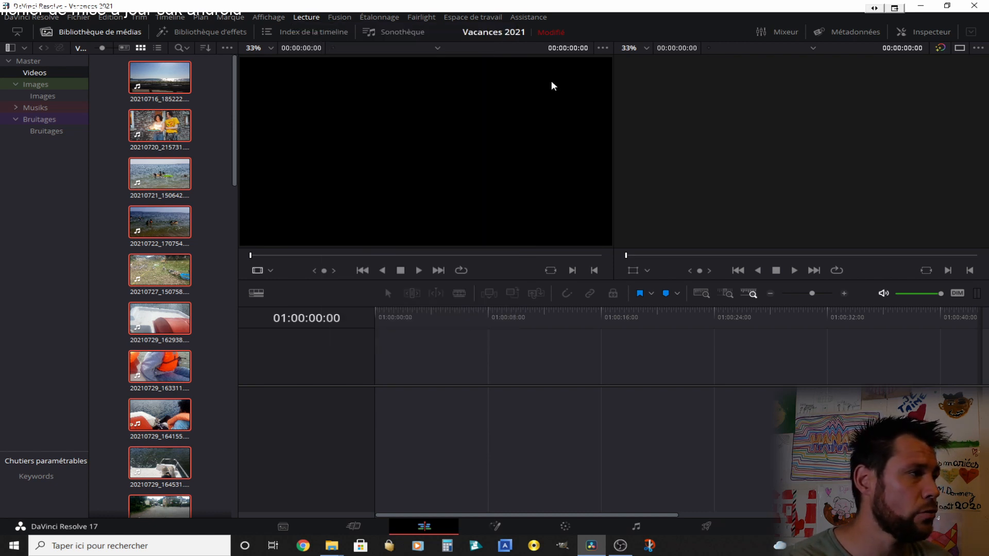
left_click(313, 18)
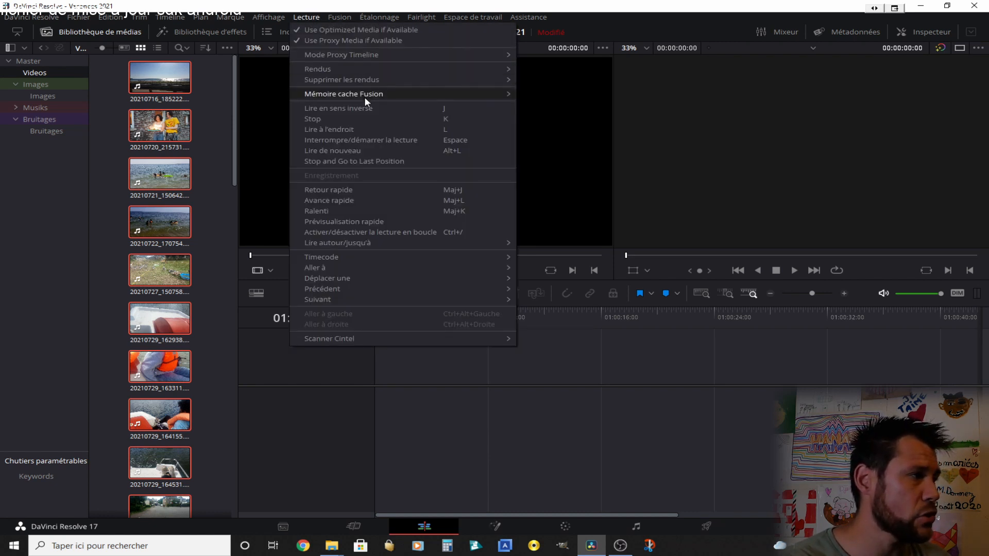
mouse_move(365, 98)
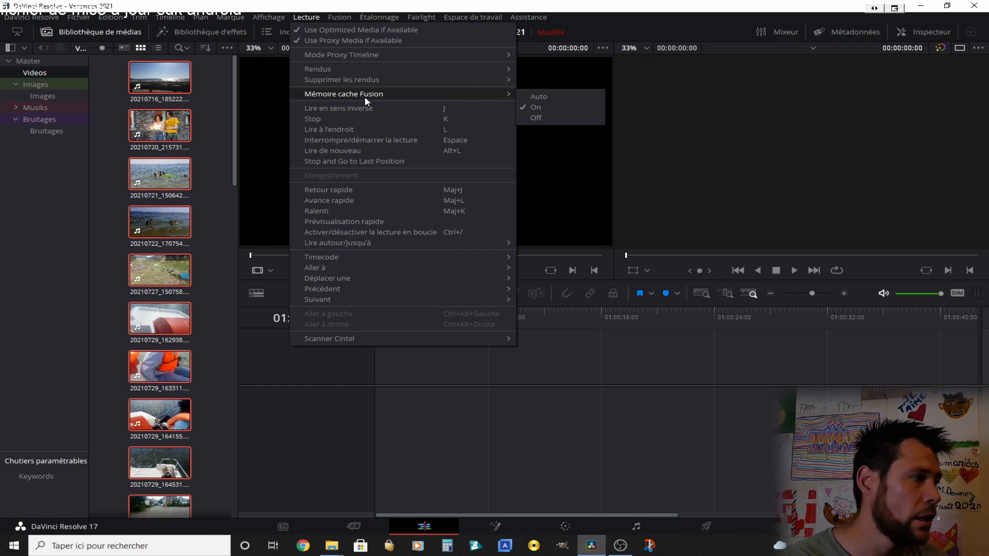
left_click(431, 367)
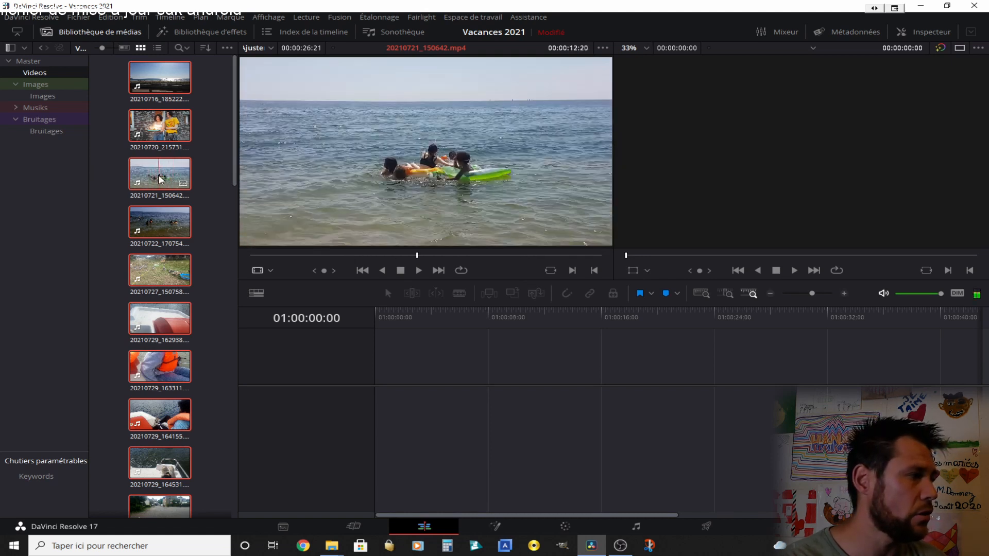
Mark an in point at 00:00:09:17 and an out point at 00:00:13:20 in the source clip 20210716_185222.mp4.
scroll(158, 175, "down", 2)
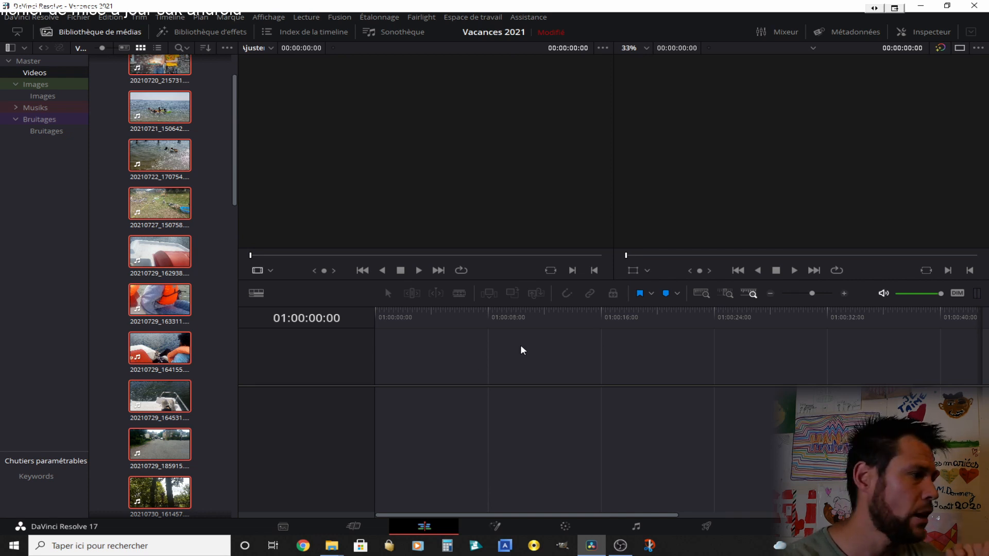
scroll(175, 250, "up", 2)
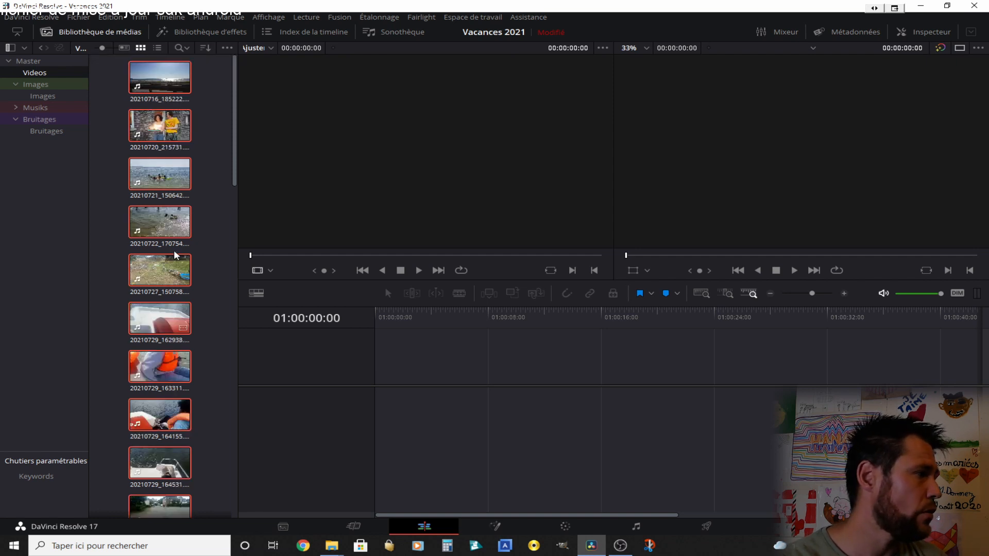
left_click(157, 79)
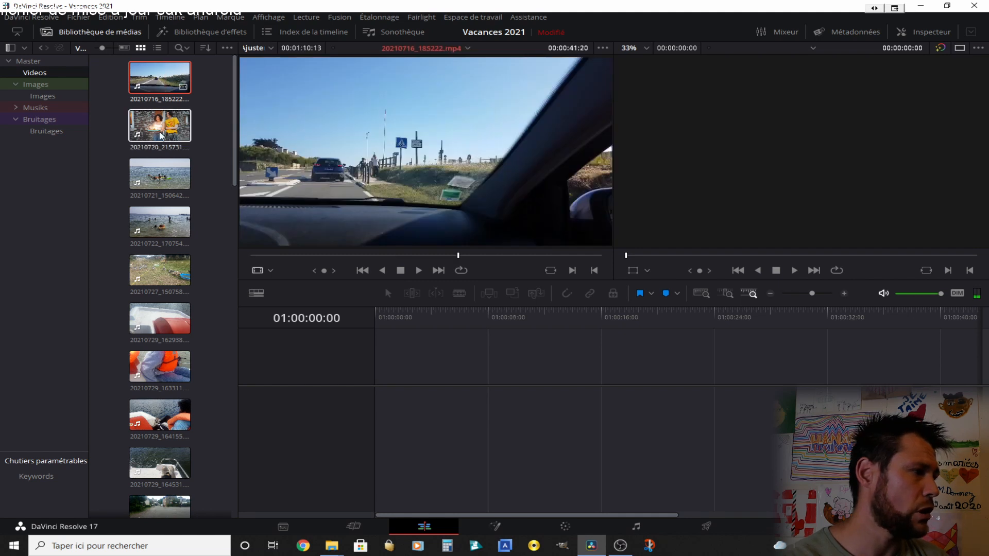
mouse_move(333, 142)
left_click_drag(394, 252, 297, 259)
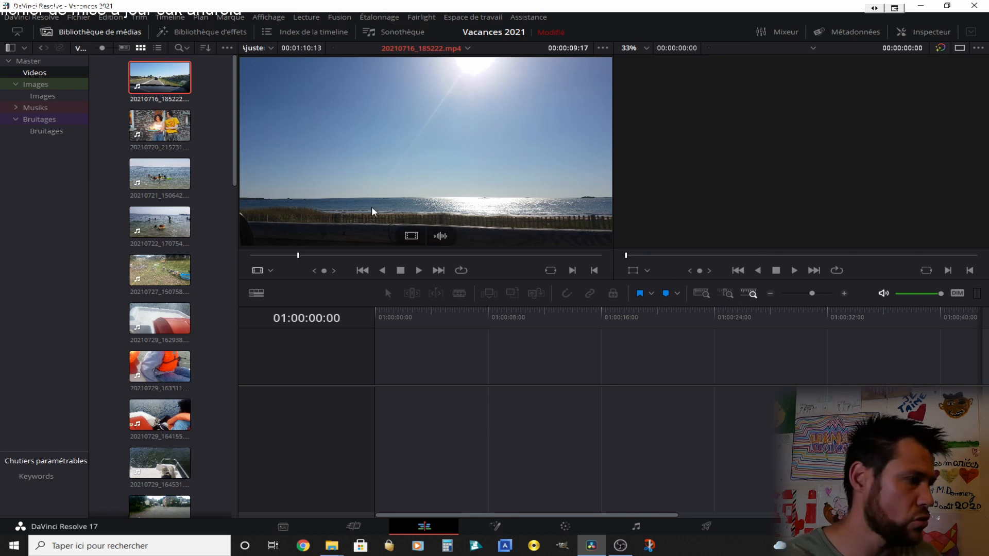
key("i")
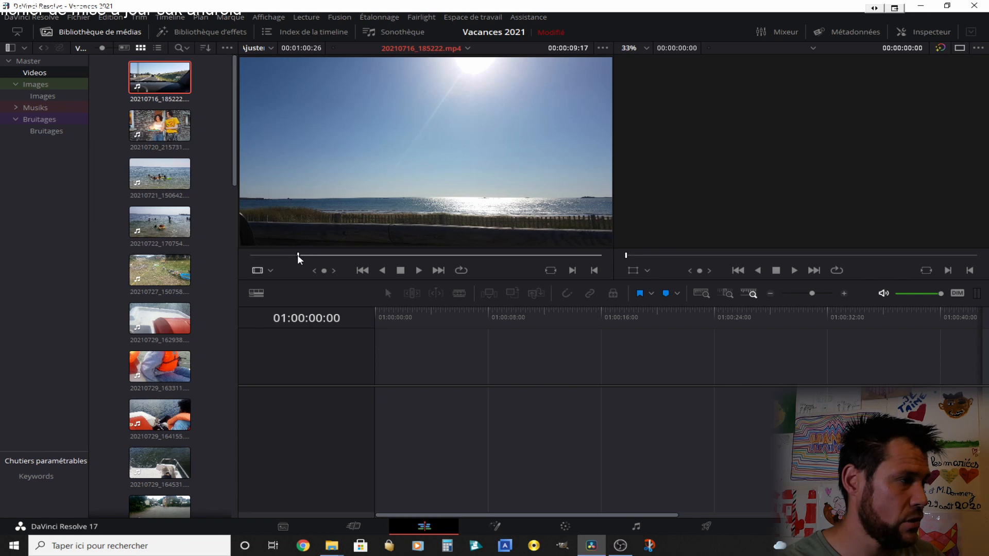
left_click_drag(298, 255, 318, 257)
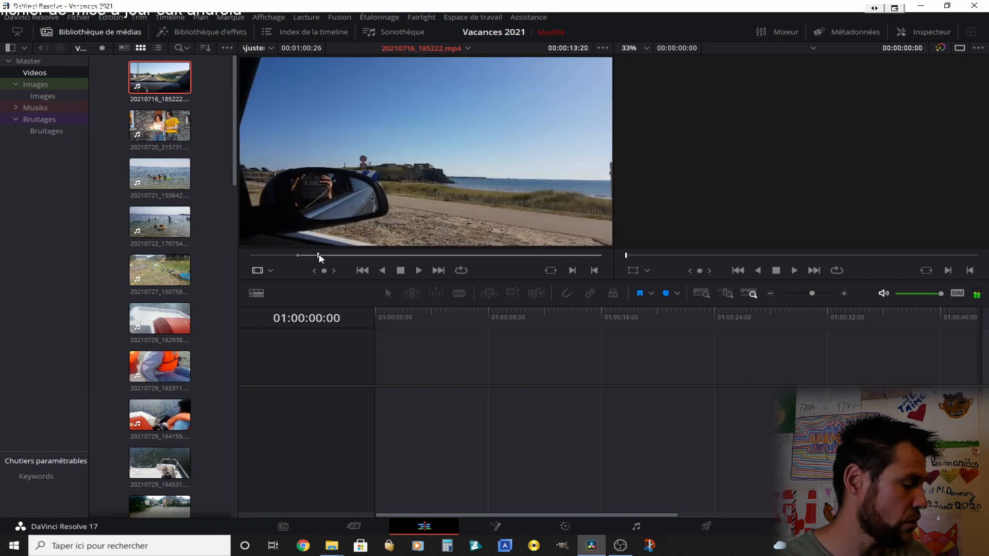
key("o")
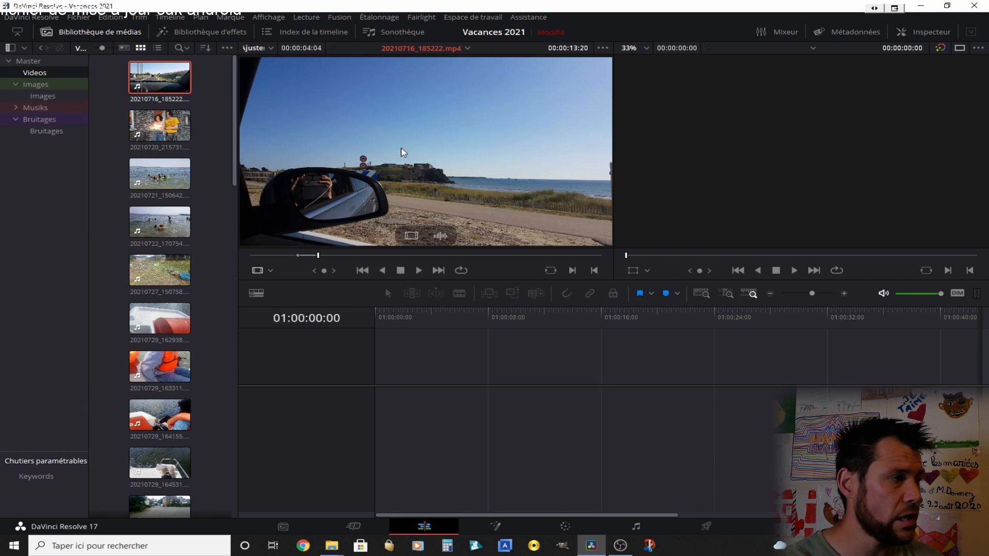
Place the marked range of the clip with its audio at the start of a new timeline and play part of it.
left_click_drag(403, 152, 376, 404)
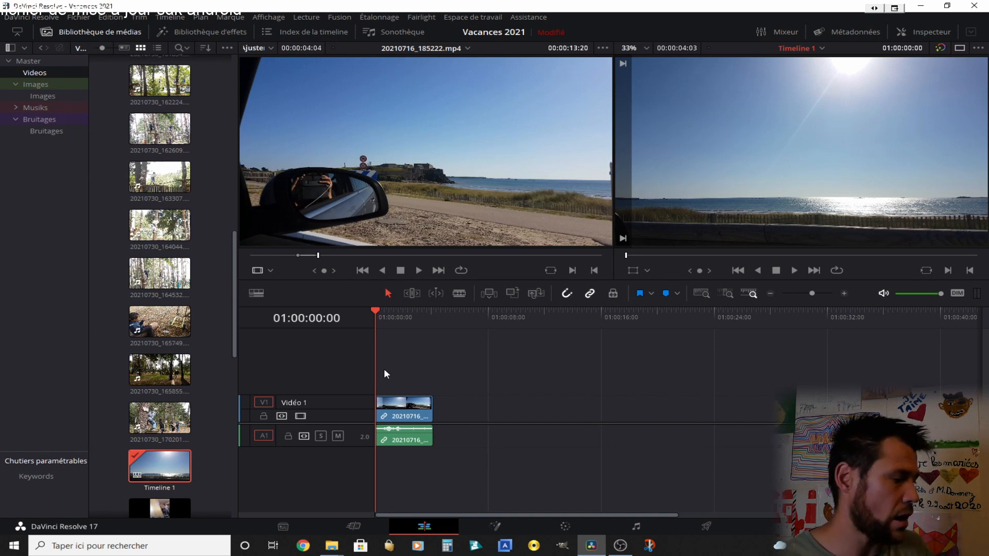
key("space")
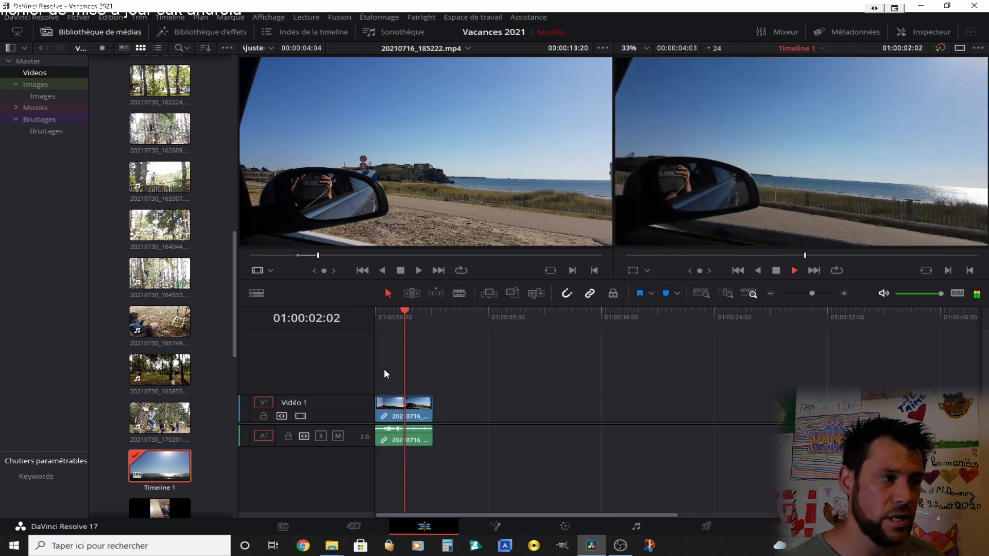
key("space")
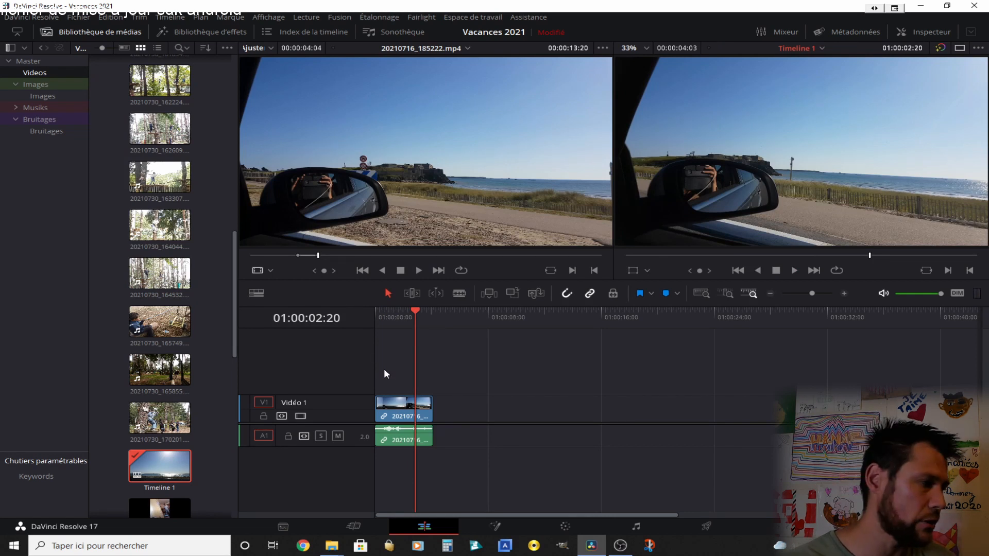
Set Fusion page rendering to On for the timeline clip and play the timeline from the beginning.
left_click(399, 412)
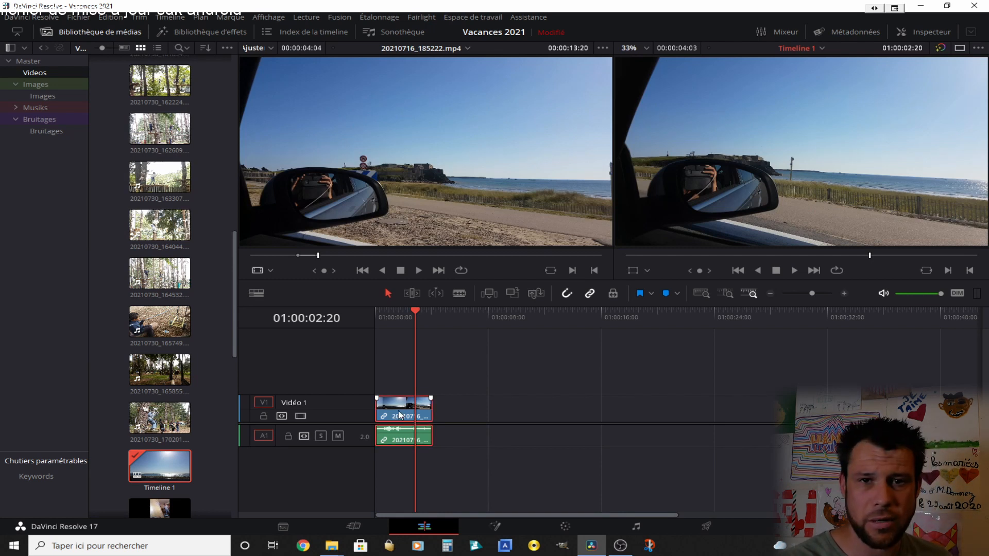
right_click(400, 415)
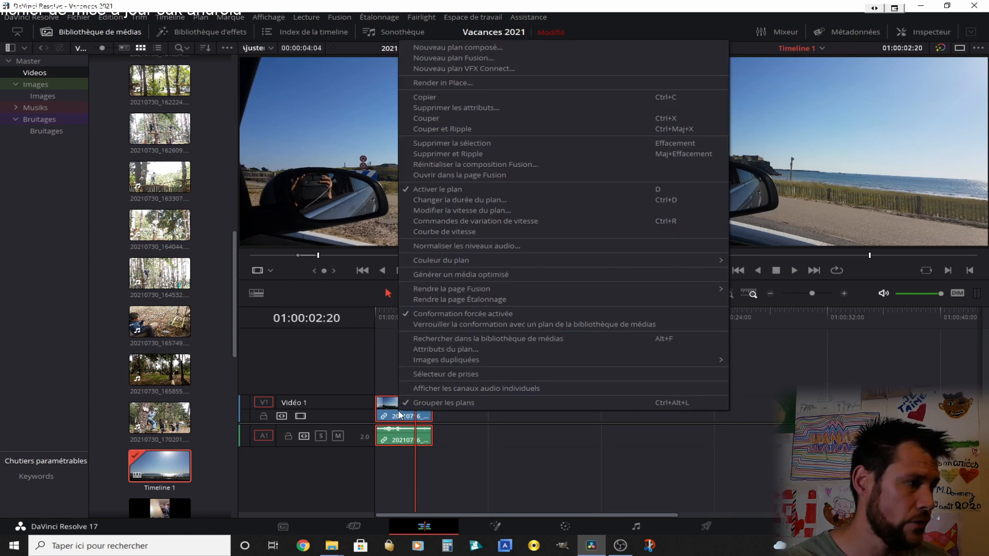
mouse_move(457, 293)
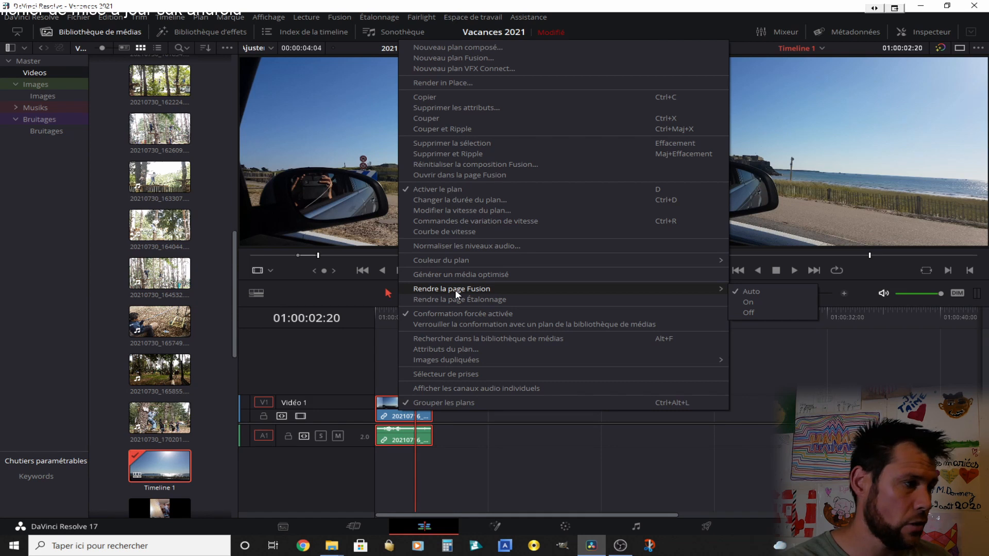
left_click(753, 298)
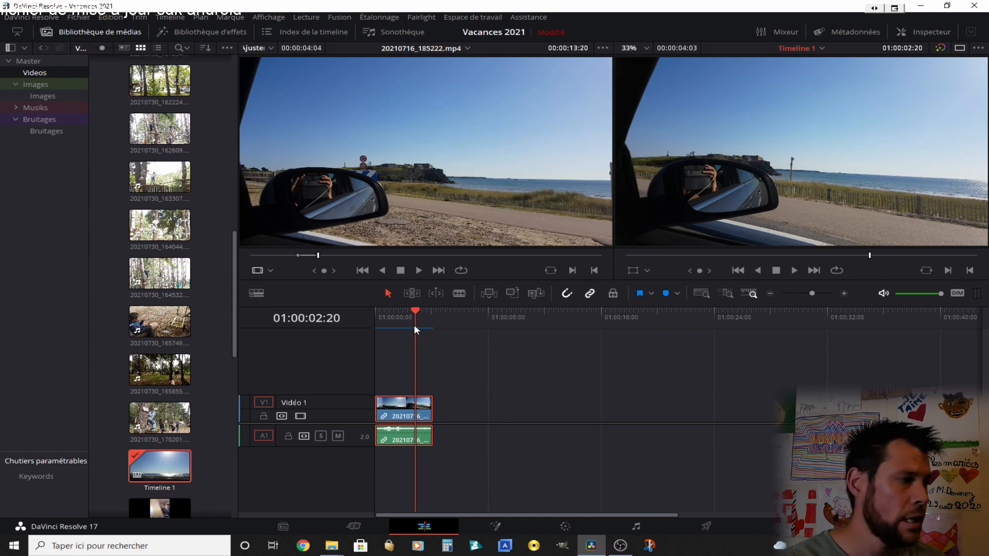
key("Home")
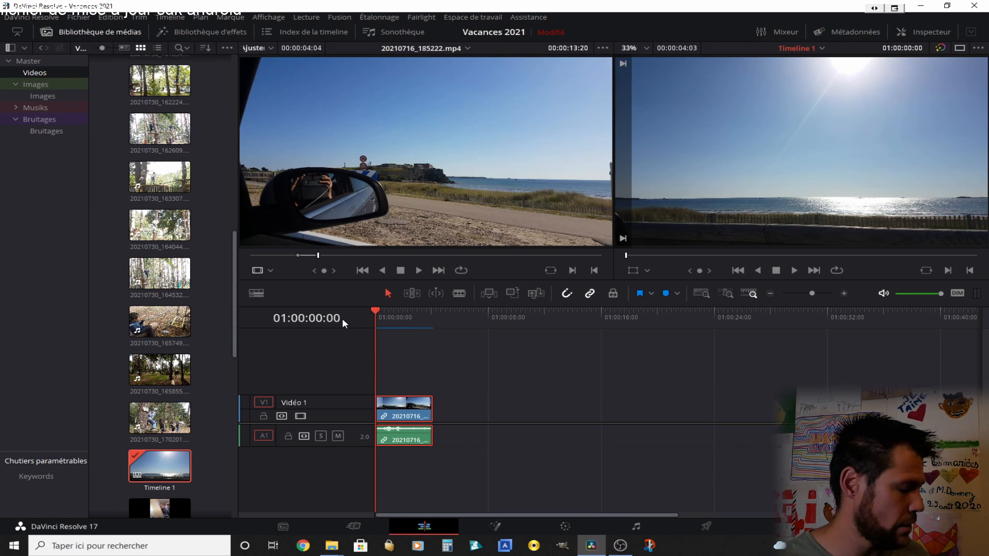
key("space")
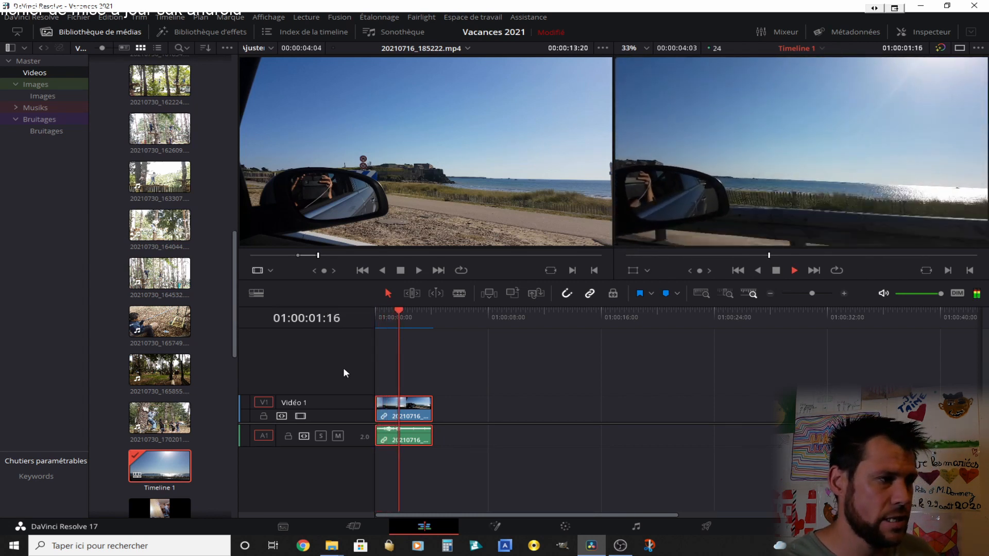
Stop playback and place the clip 20210730_162609.mp4 with its audio directly after the first clip on the timeline.
key("space")
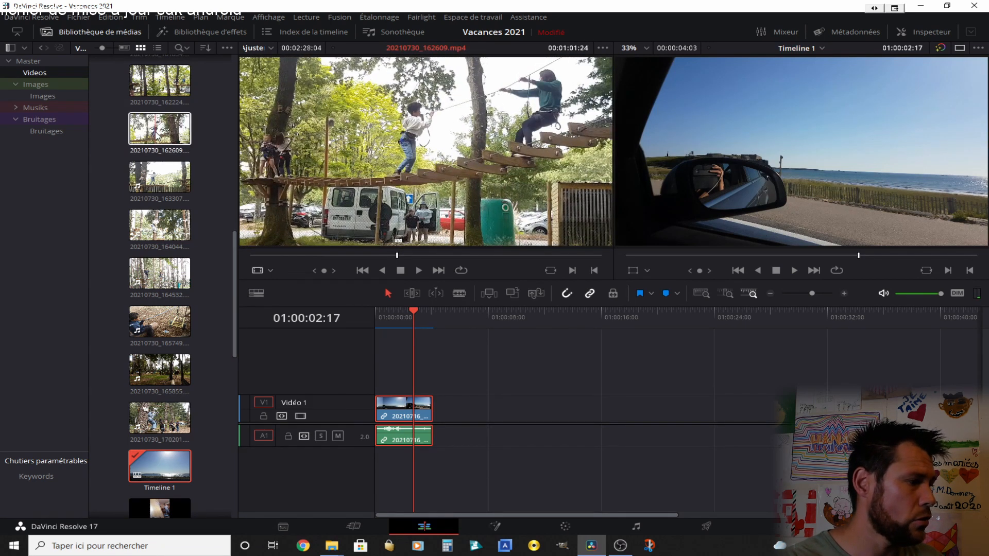
left_click_drag(157, 135, 441, 417)
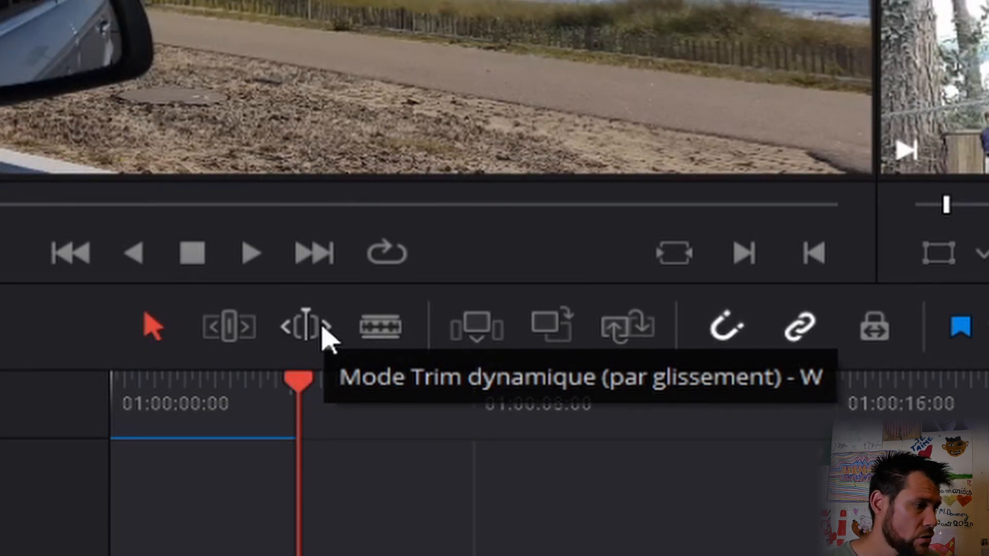
left_click(323, 330)
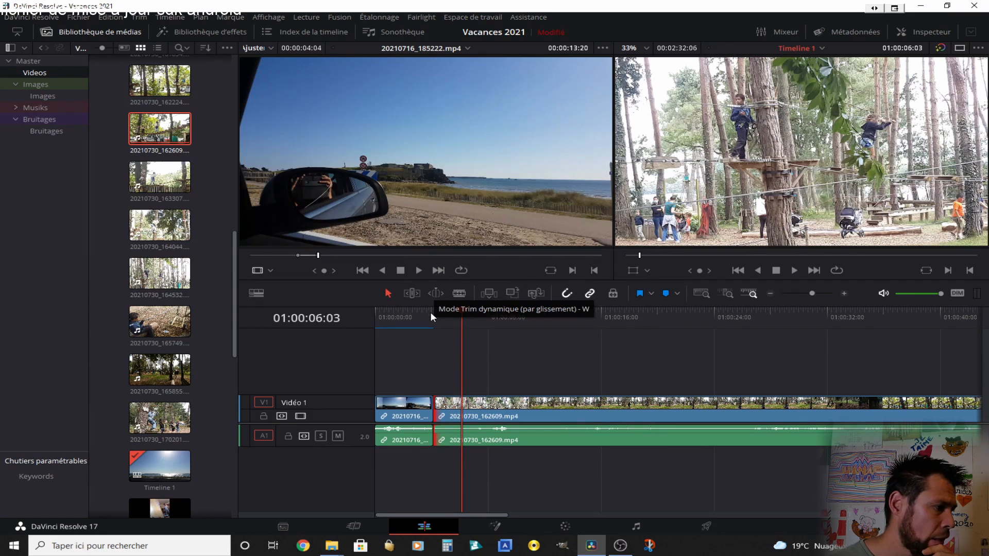
Try three blade cuts along the 20210730_162609.mp4 timeline clip and undo them all.
left_click(459, 293)
left_click(472, 414)
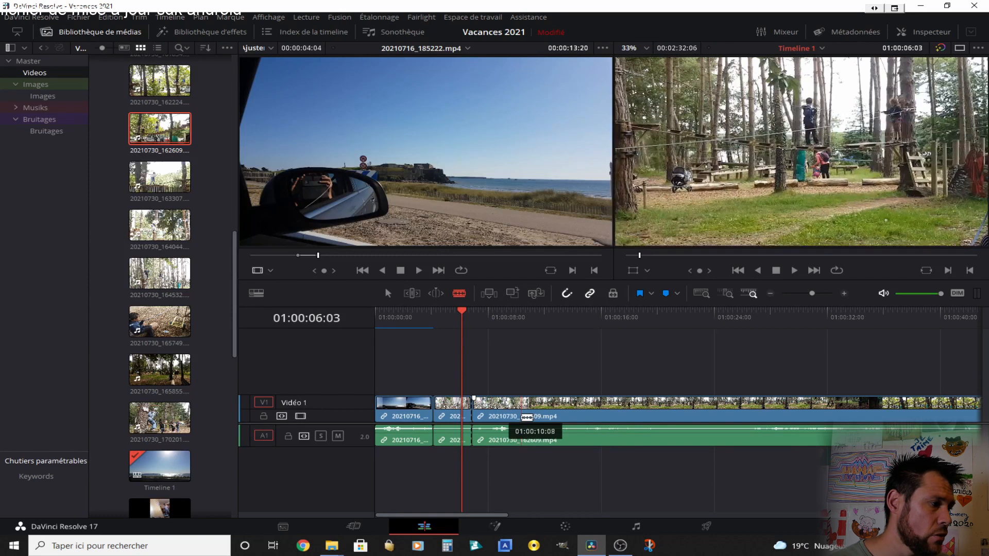
left_click(520, 415)
left_click(570, 415)
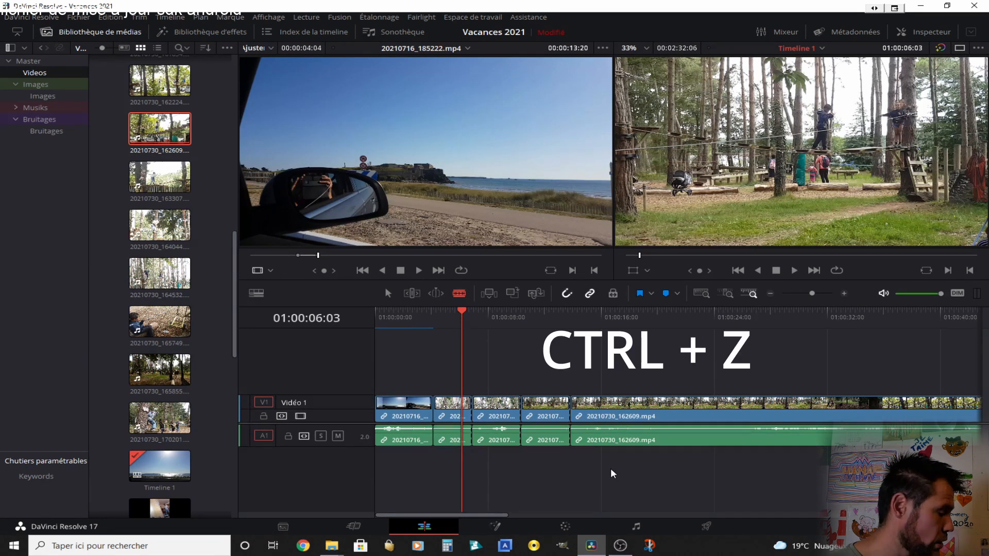
key("ctrl+z")
key("ctrl+z")
key("ctrl+z")
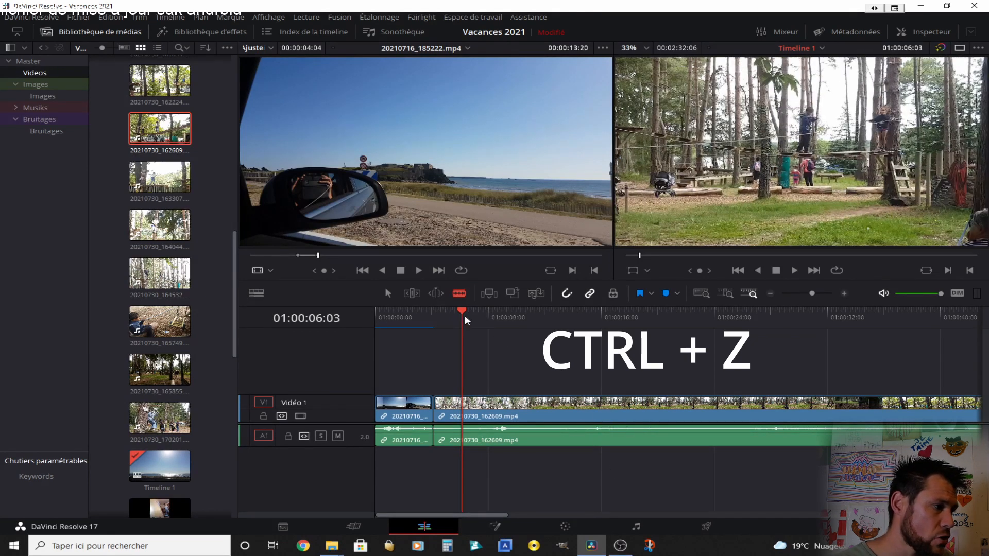
Split the 20210730_162609.mp4 timeline clip at the playhead at 01:00:08:12.
left_click_drag(464, 315, 495, 316)
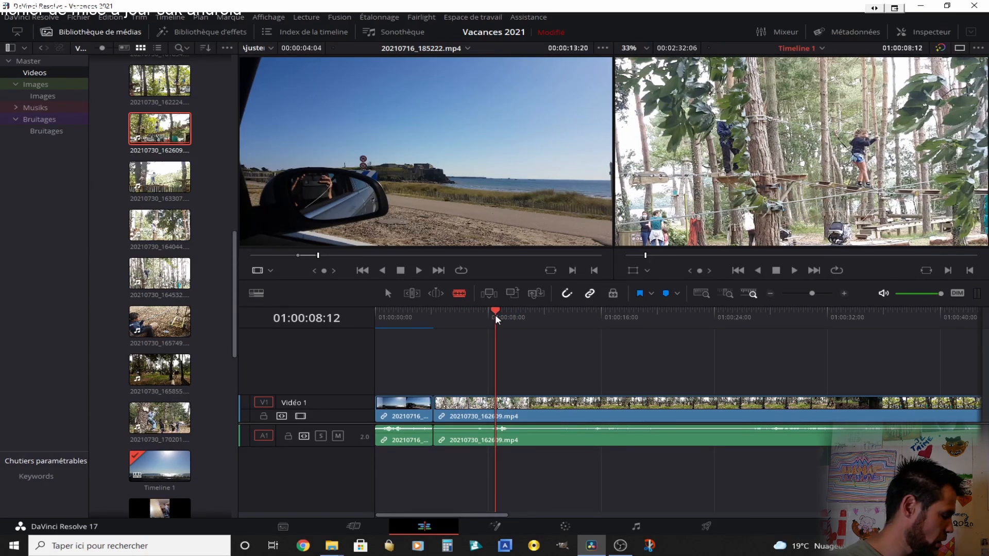
key("ctrl+b")
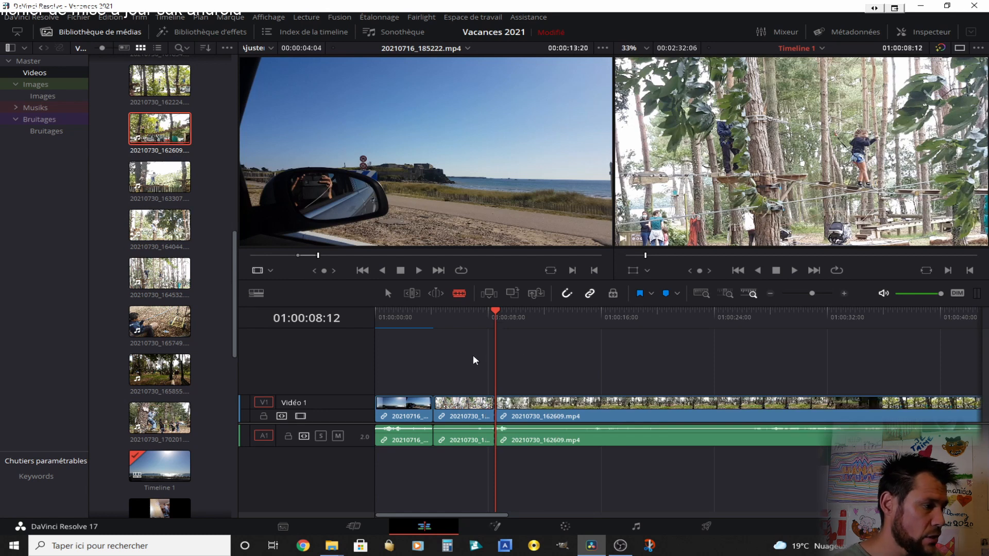
left_click_drag(518, 326, 536, 316)
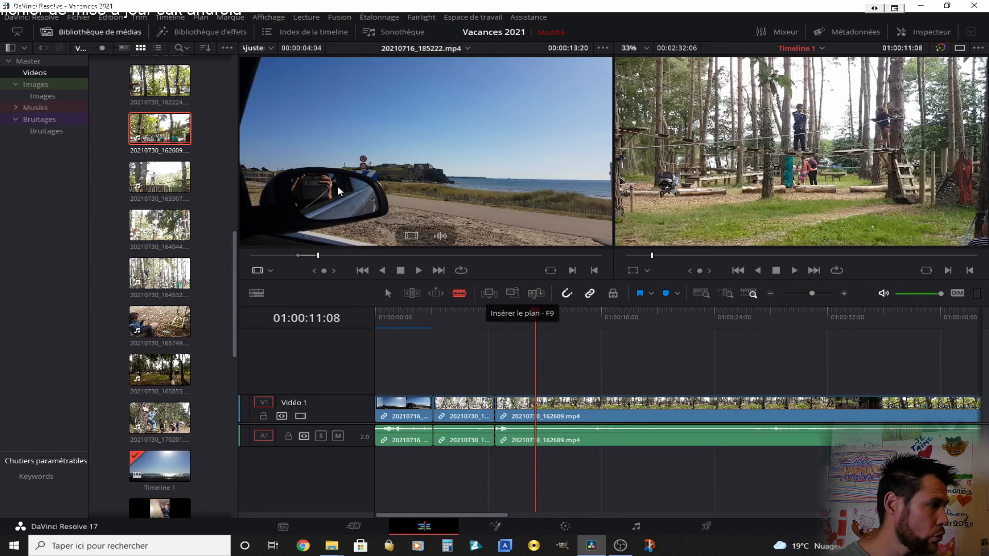
Mark an in point at 00:01:01:06 and an out point at 00:01:05:13 in the source clip 20210730_163307.mp4, with the timeline playhead at 01:00:08:12.
left_click(165, 188)
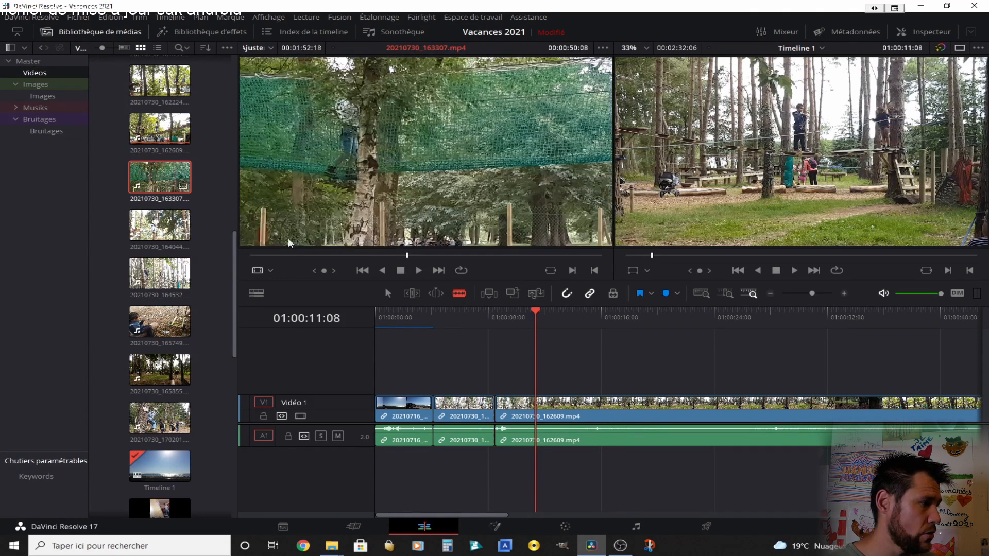
mouse_move(518, 309)
left_mouse_down()
mouse_move(489, 308)
mouse_move(580, 311)
mouse_move(467, 310)
mouse_move(501, 314)
left_mouse_up()
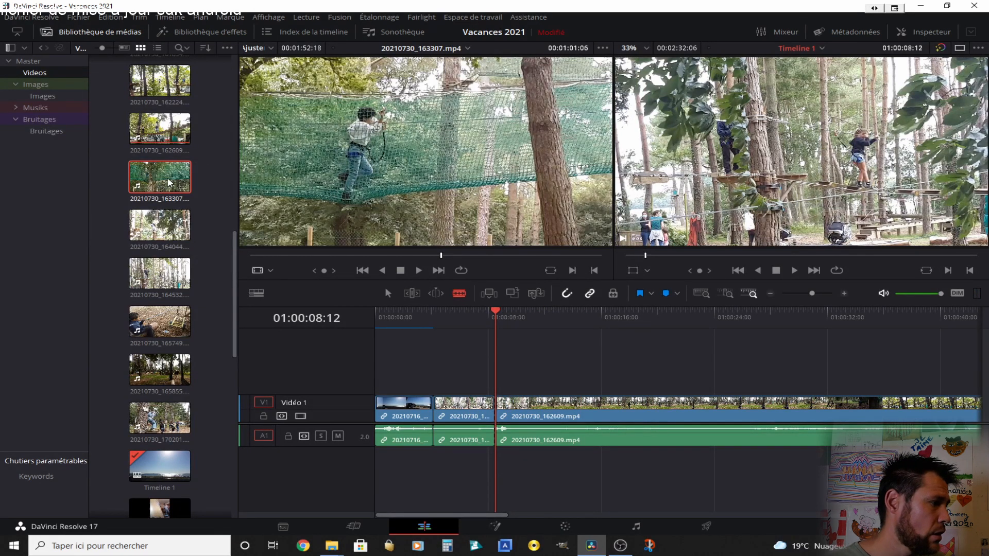
left_click(373, 218)
key("i")
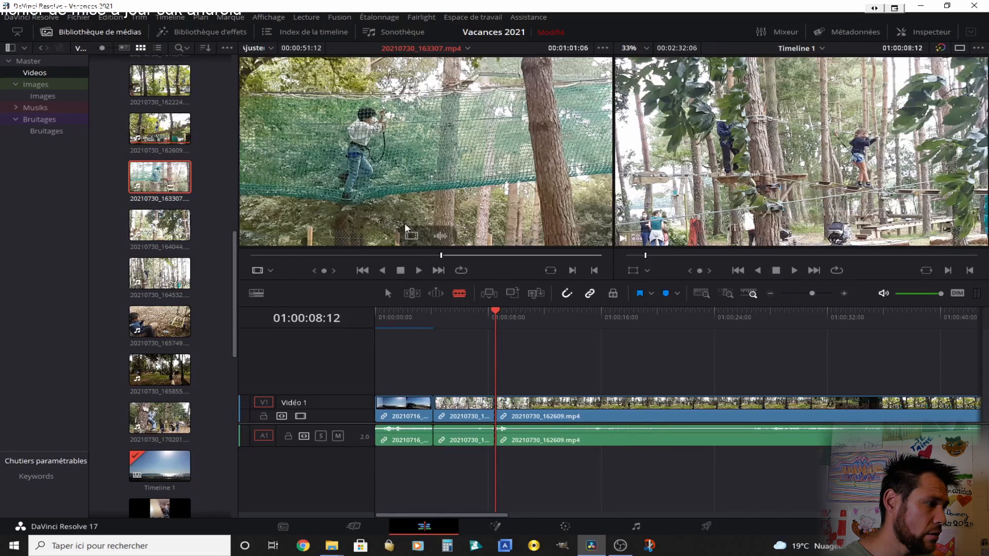
left_click(454, 255)
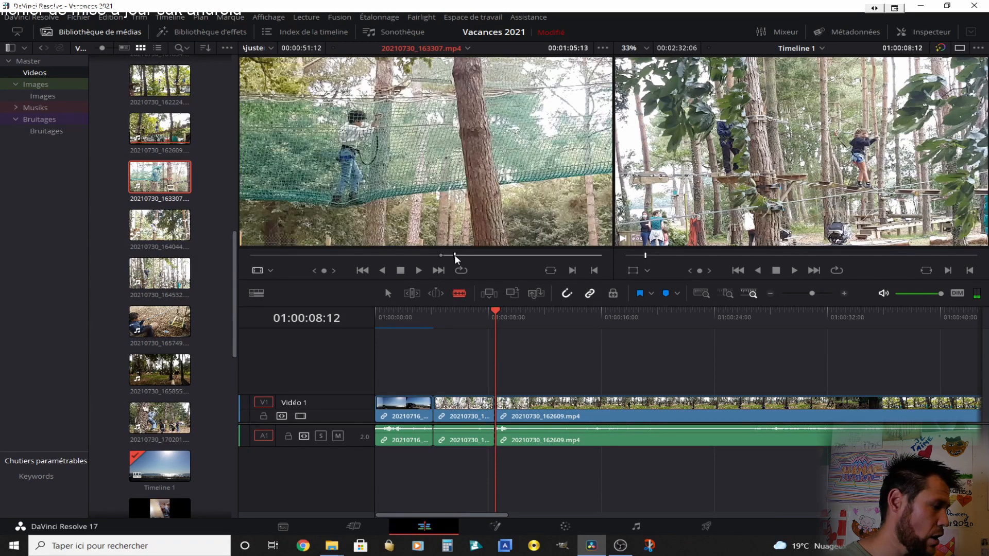
key("o")
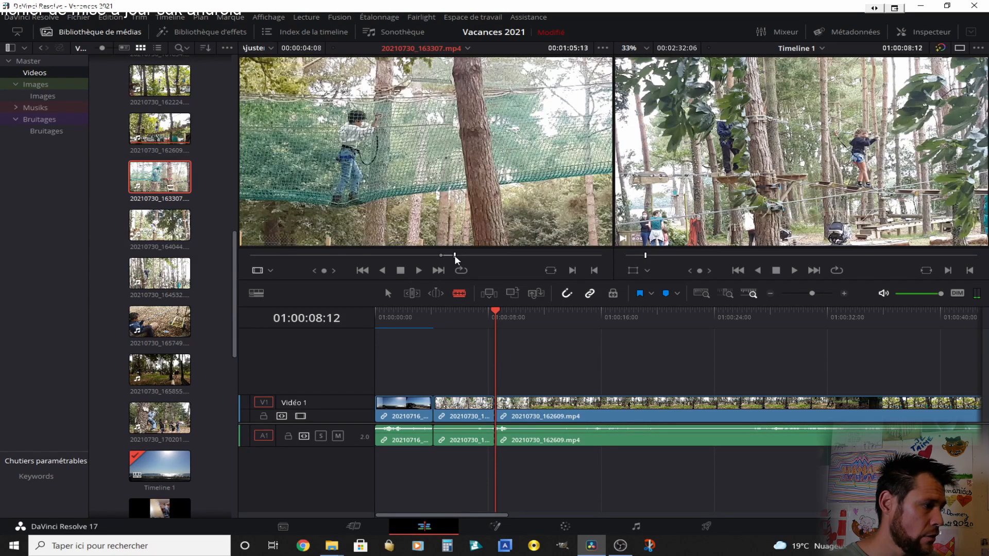
Insert the marked source range at the 01:00:08:12 cut, and ripple delete the inserted clip.
left_click(490, 293)
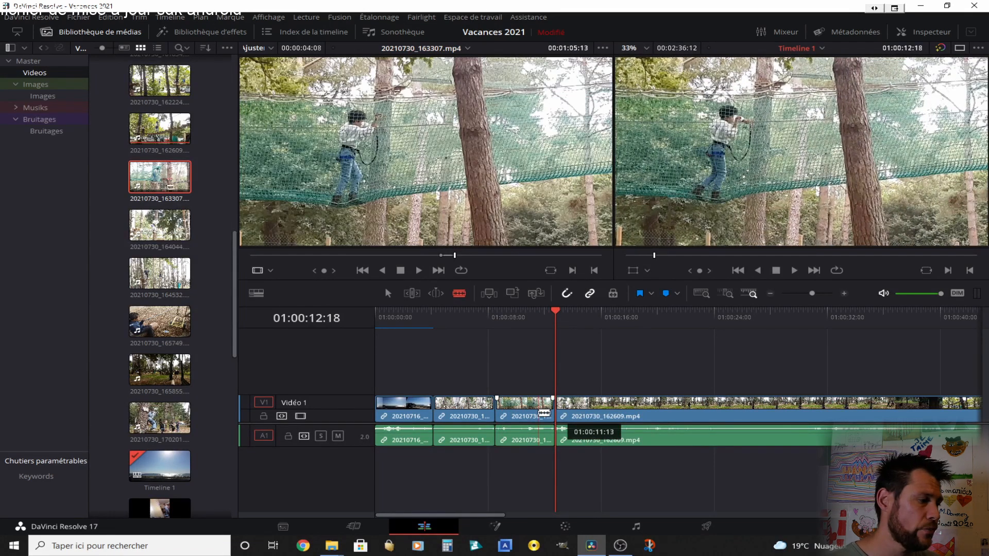
key("a")
left_click(525, 407)
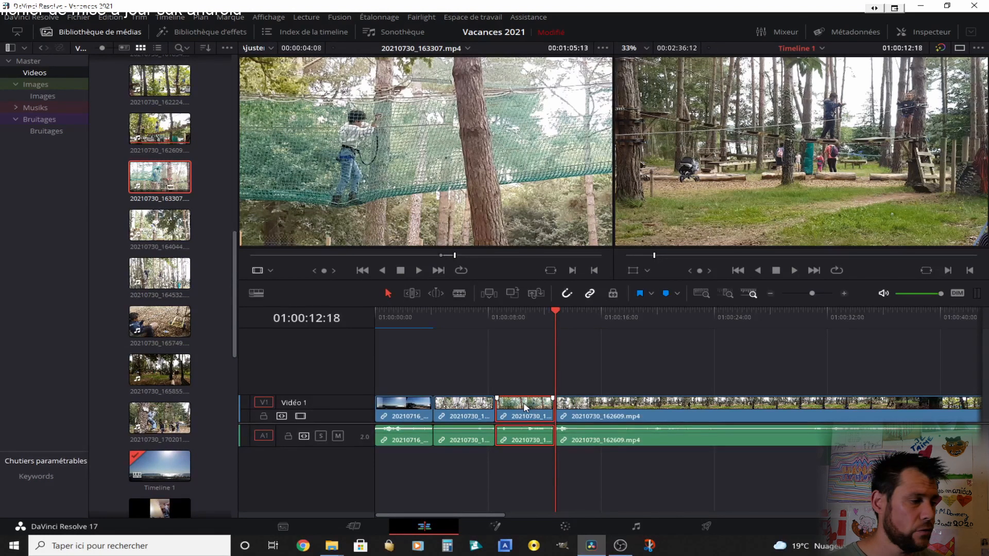
key("Delete")
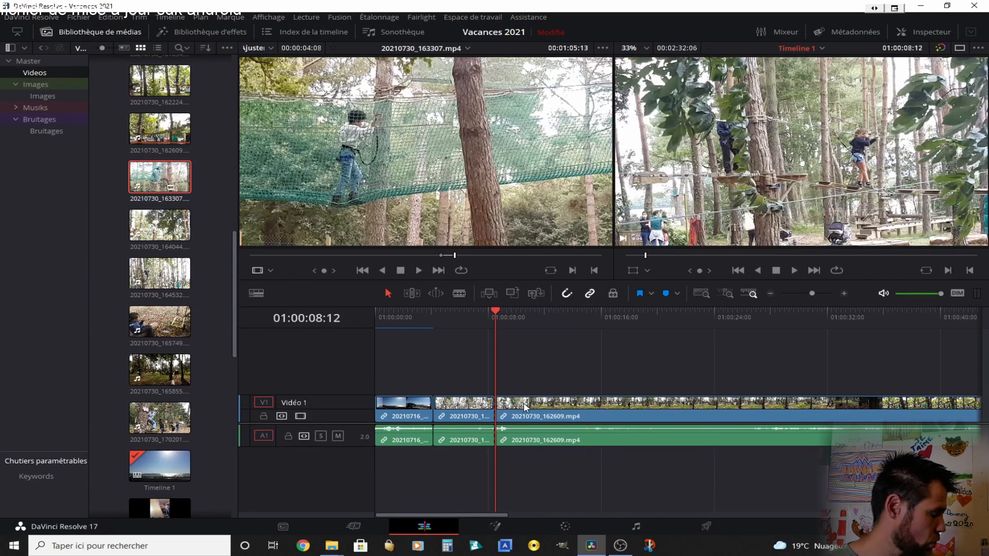
Insert the marked range at the cut once more, and remove both the clip and the gap it leaves.
key("F9")
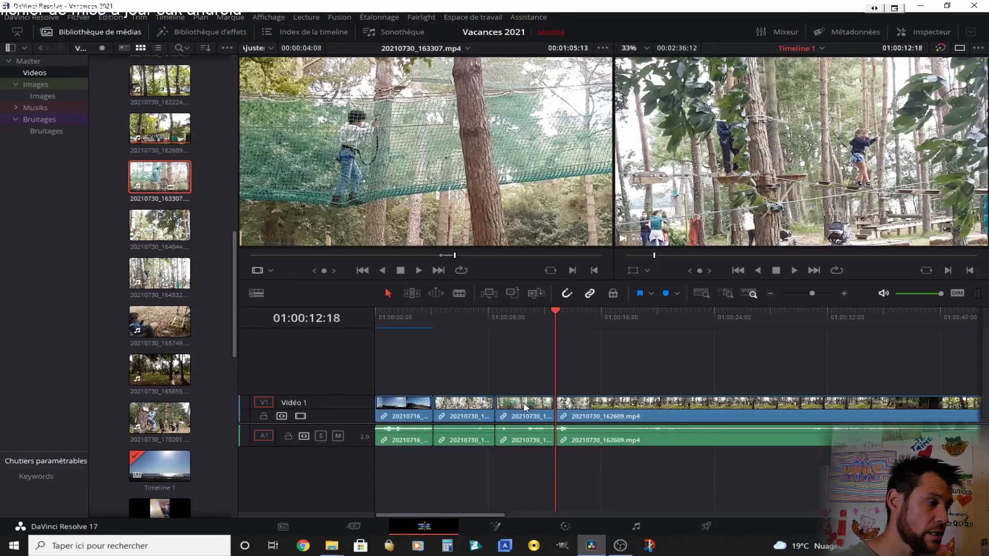
left_click(524, 404)
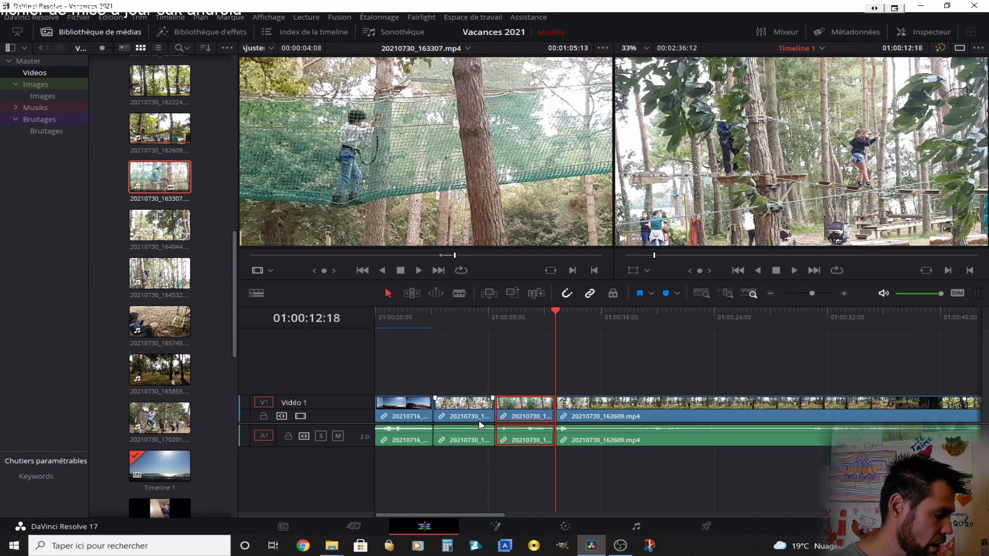
key("BackSpace")
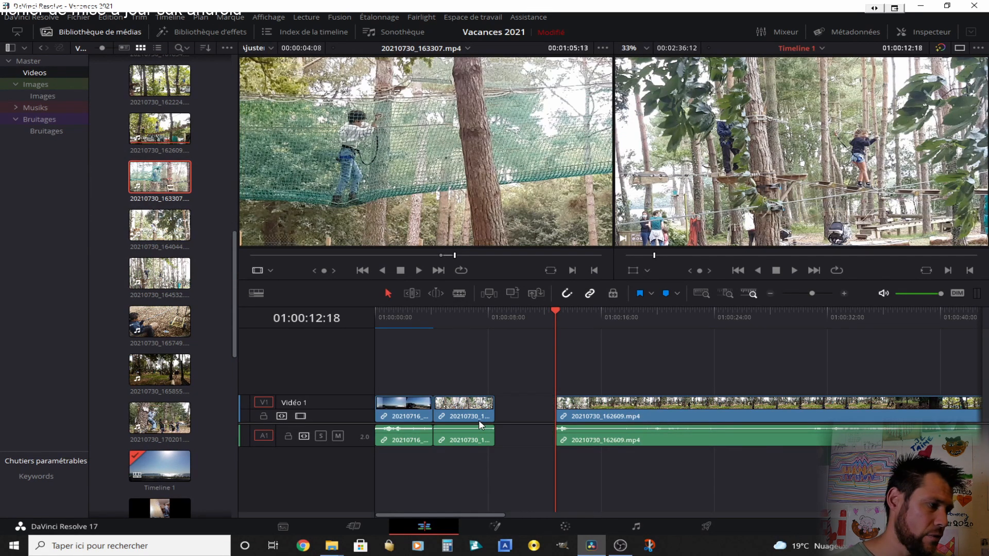
left_click(523, 406)
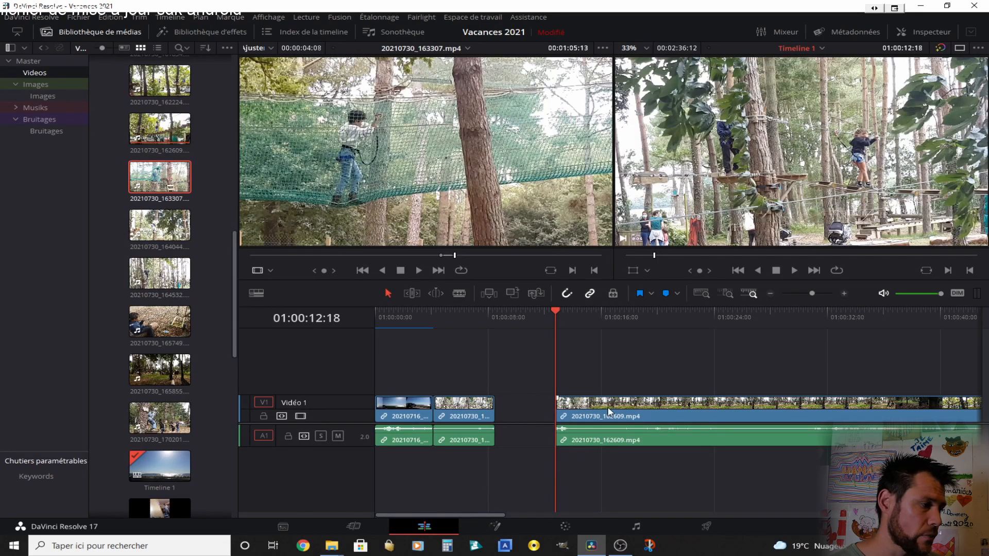
key("BackSpace")
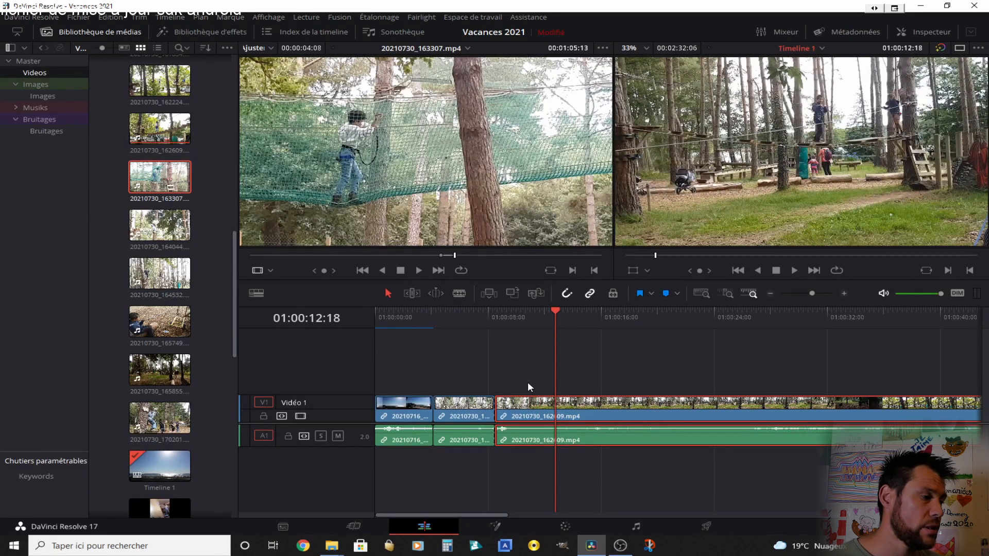
Switch snapping off to try moving the last timeline clip freely, and switch snapping back on.
left_click(567, 294)
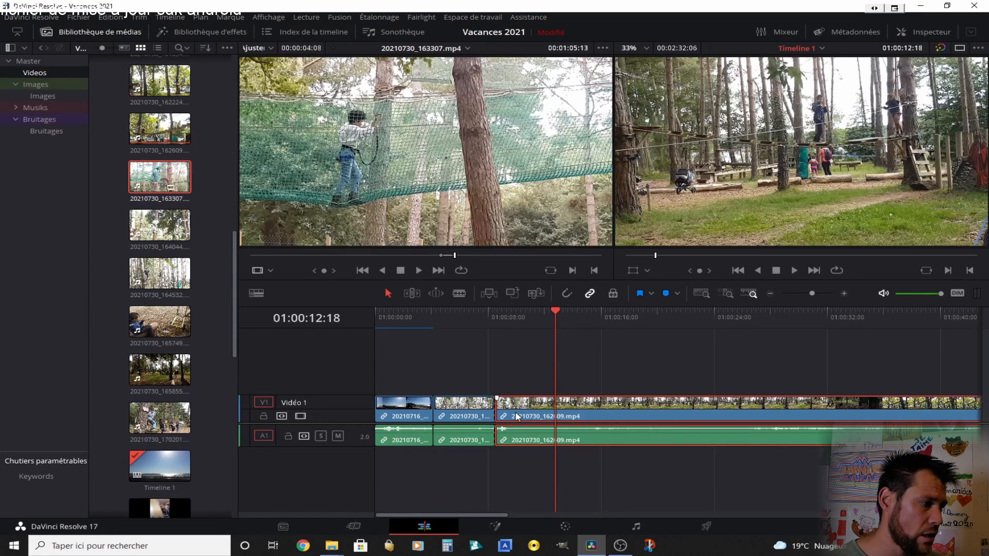
left_click_drag(518, 414, 536, 401)
left_click(568, 293)
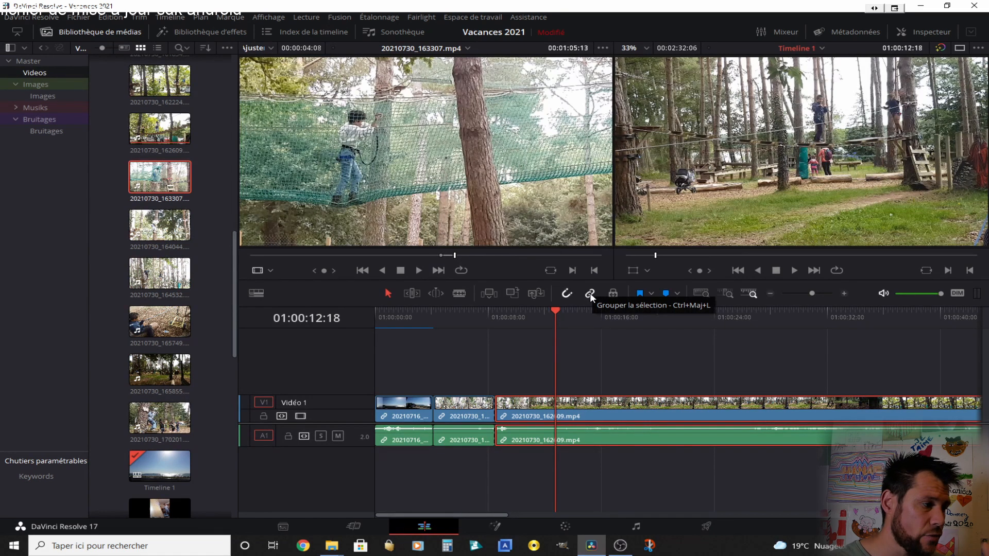
Unlink the video and audio of the last timeline clip and select each part separately.
right_click(540, 406)
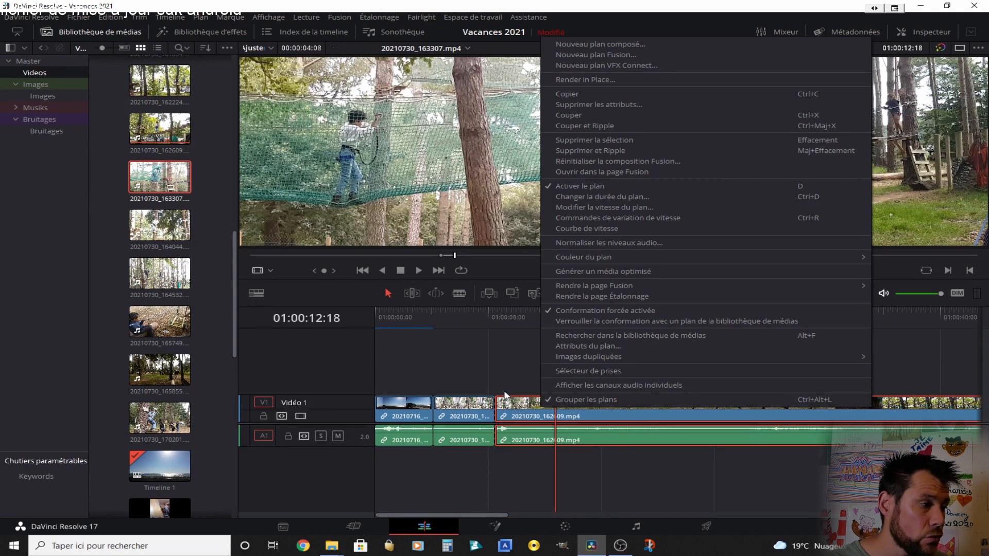
right_click(515, 407)
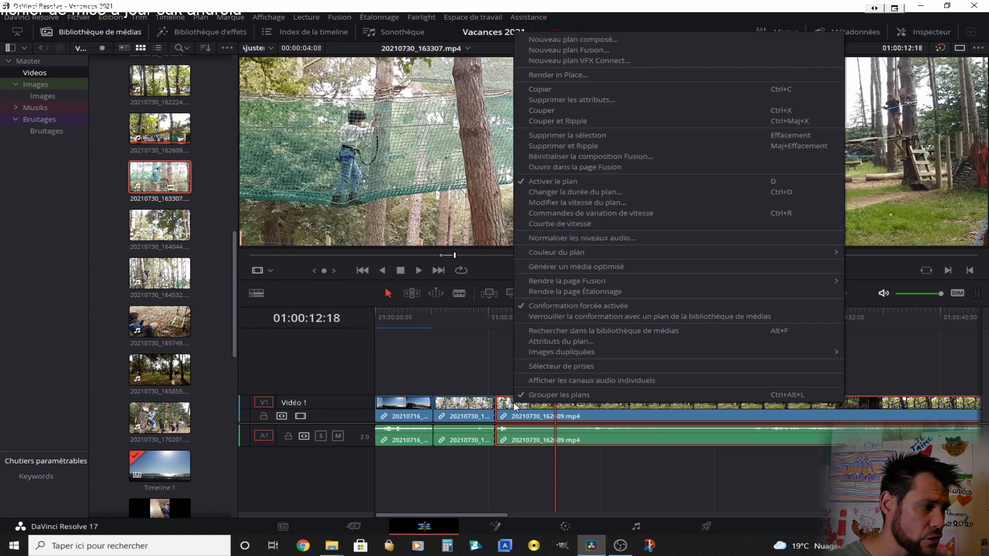
left_click(564, 396)
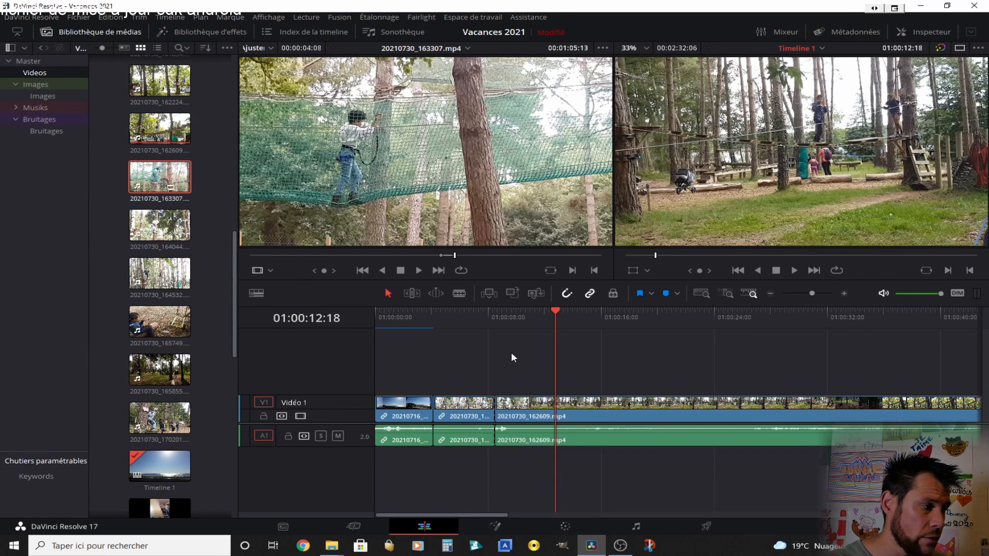
left_click(536, 413)
left_click(540, 438)
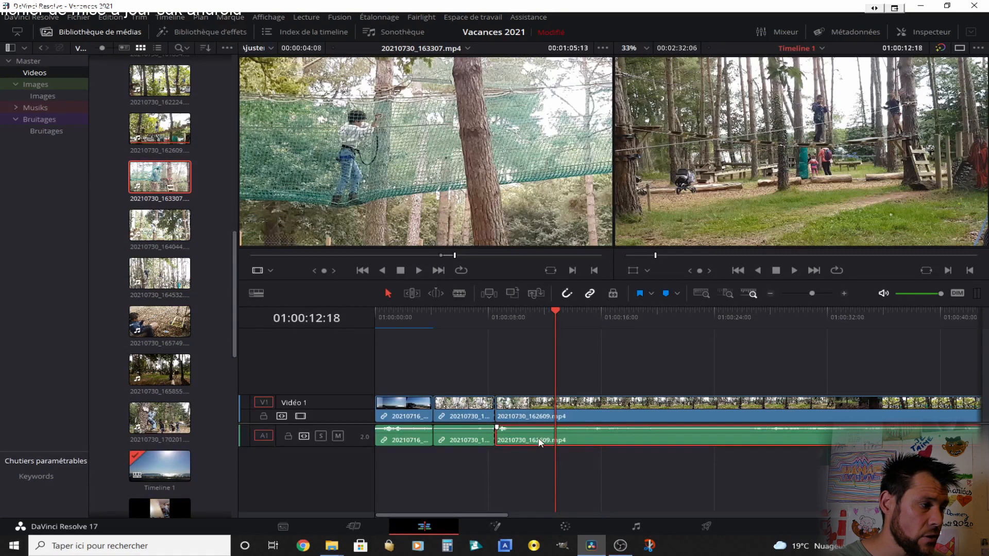
left_click(547, 418)
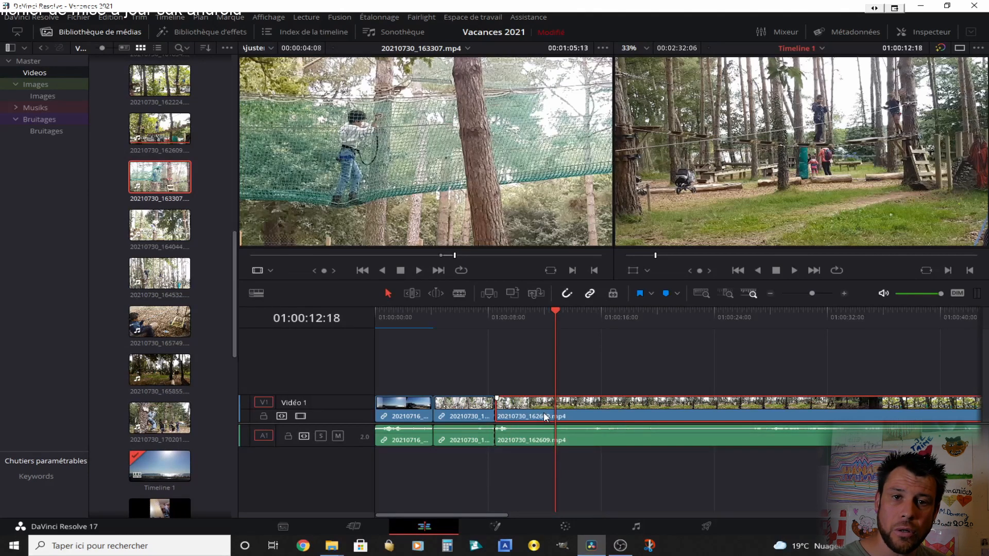
Select both the video and audio parts of the last timeline clip and link them together again.
mouse_move(538, 412)
left_mouse_down()
mouse_move(585, 407)
mouse_move(537, 406)
left_mouse_up()
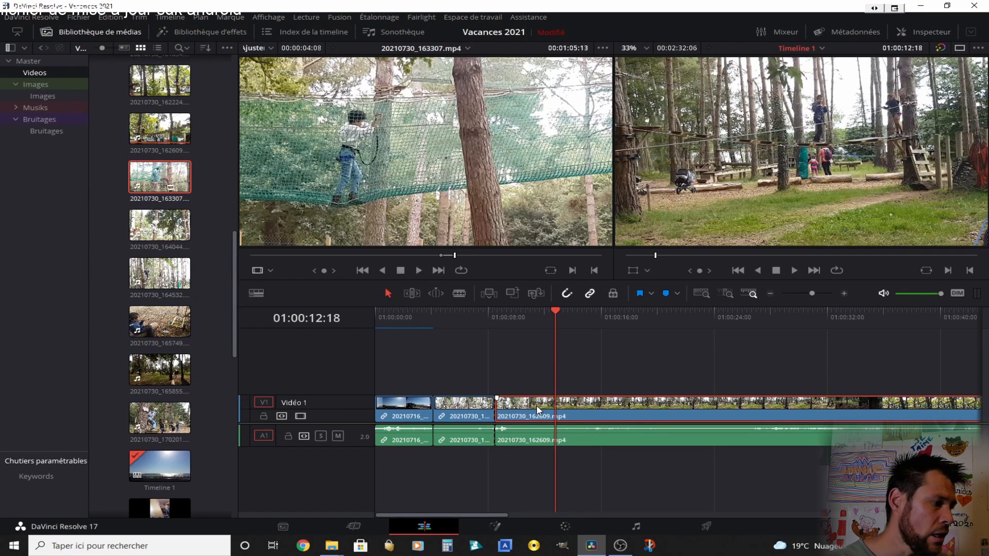
left_click(535, 440)
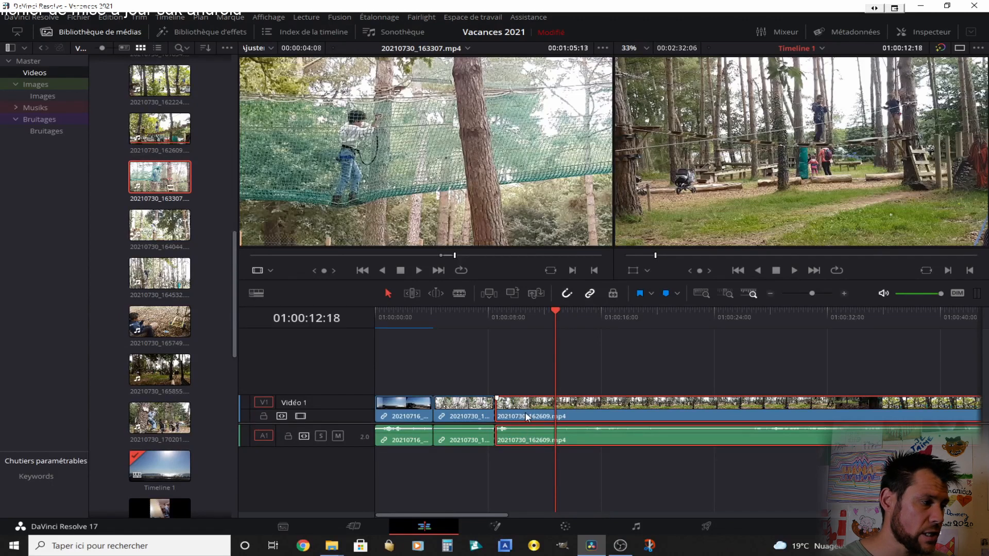
right_click(526, 417)
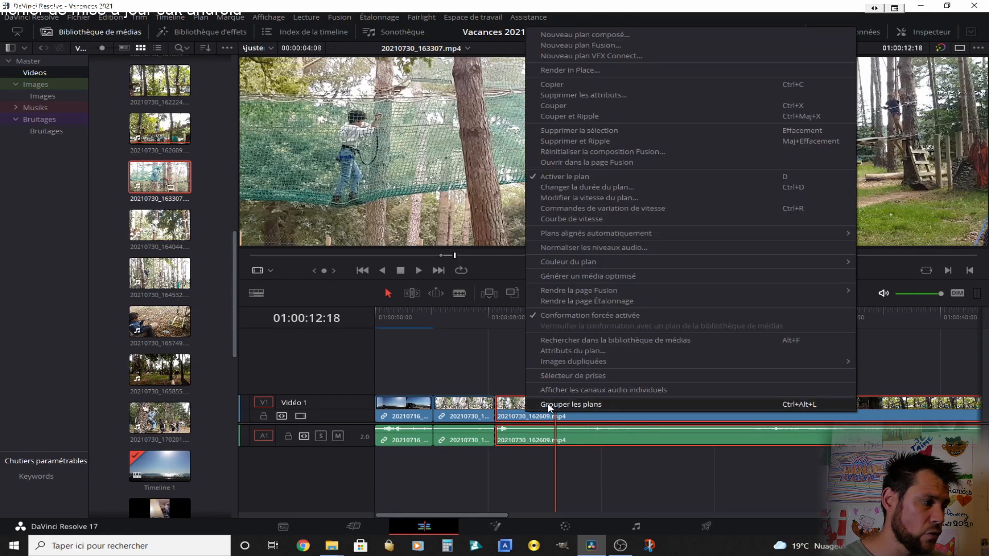
left_click(548, 404)
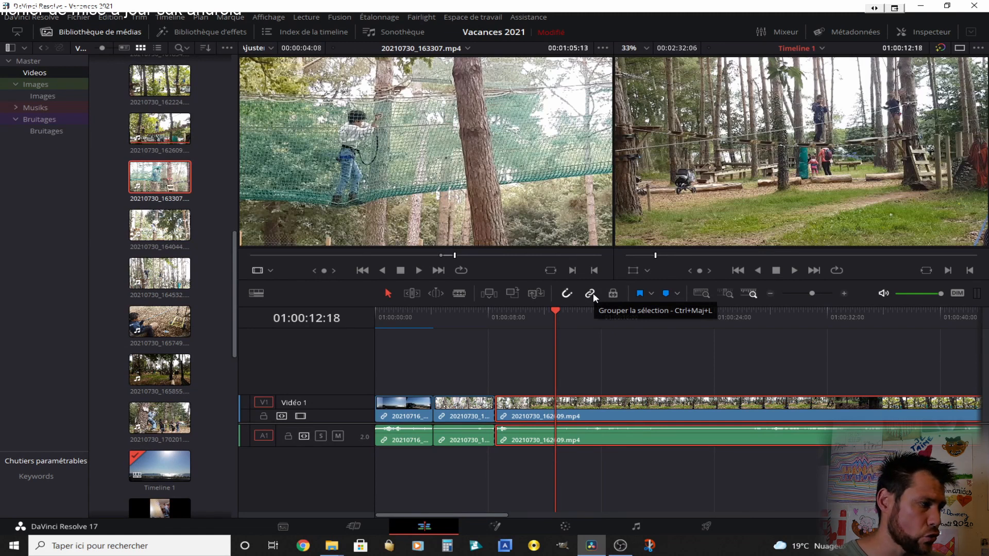
Turn on the stacked timelines tab bar in the timeline display options.
left_click(256, 293)
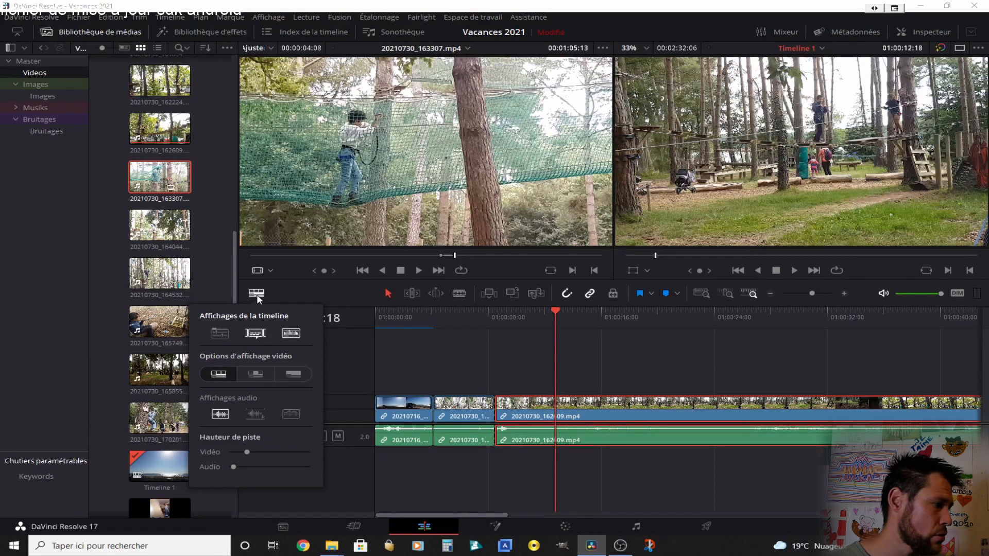
left_click(226, 334)
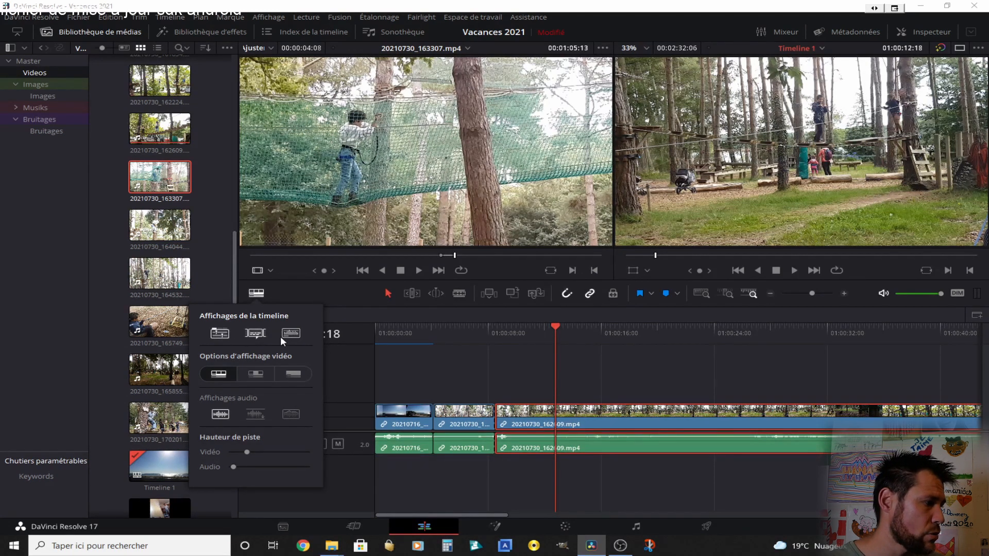
Try the thumbnail-only and simple video clip displays on the timeline, and switch back to the filmstrip display.
left_click(256, 372)
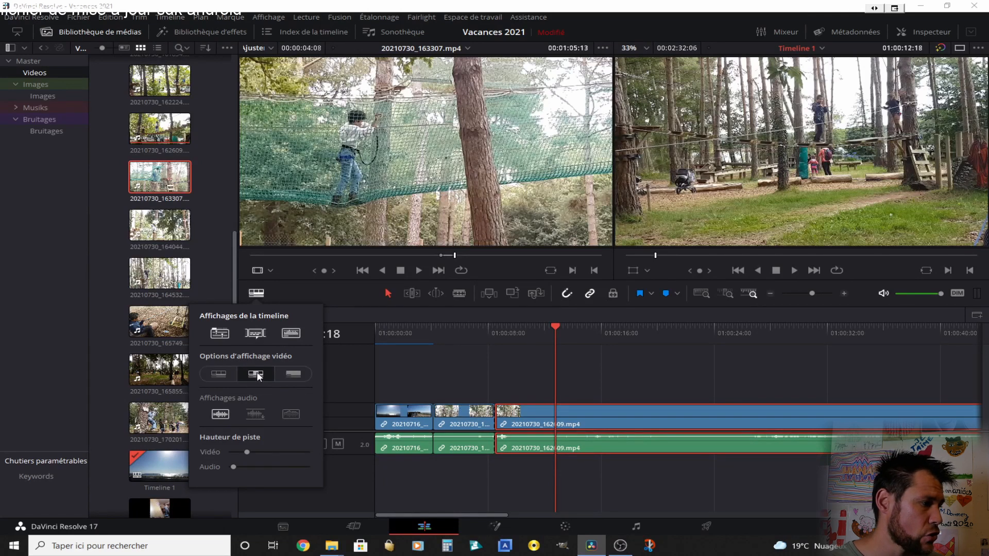
left_click(293, 373)
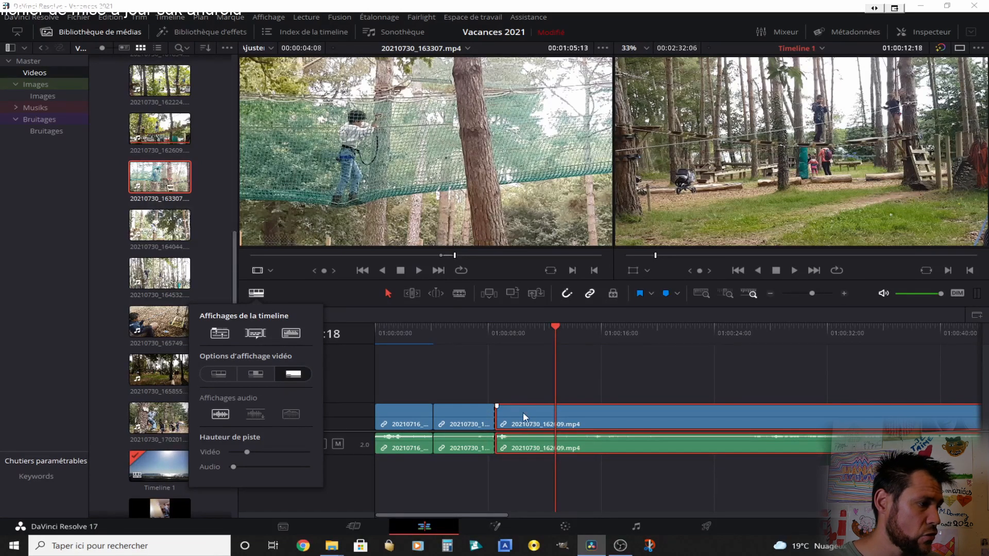
left_click(248, 372)
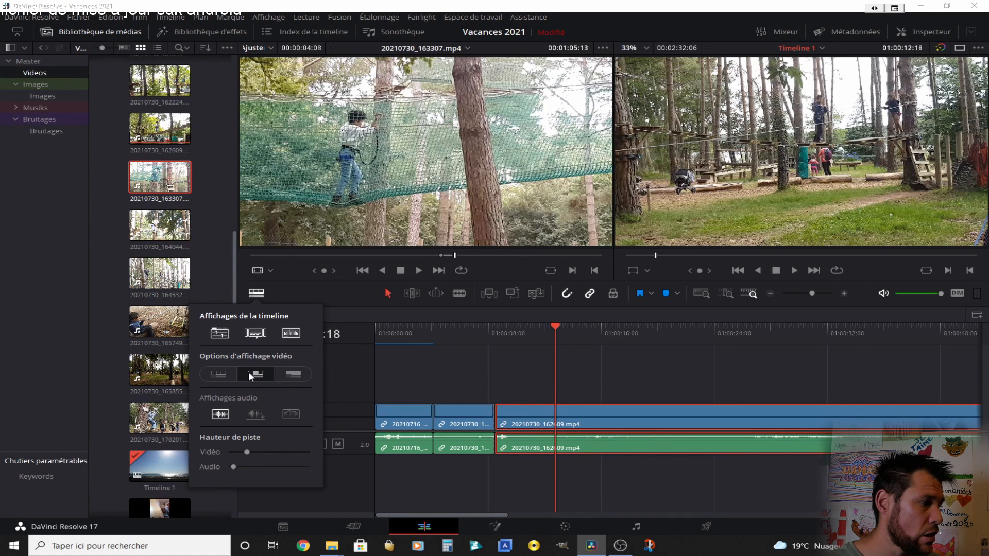
left_click(213, 375)
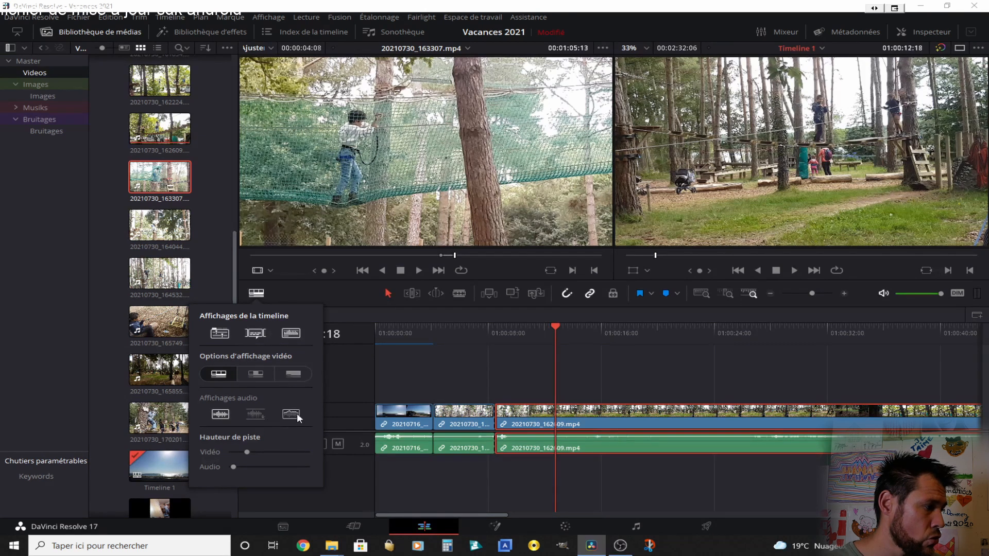
Turn on waveform borders and increase the height of the video and audio tracks.
left_click(290, 412)
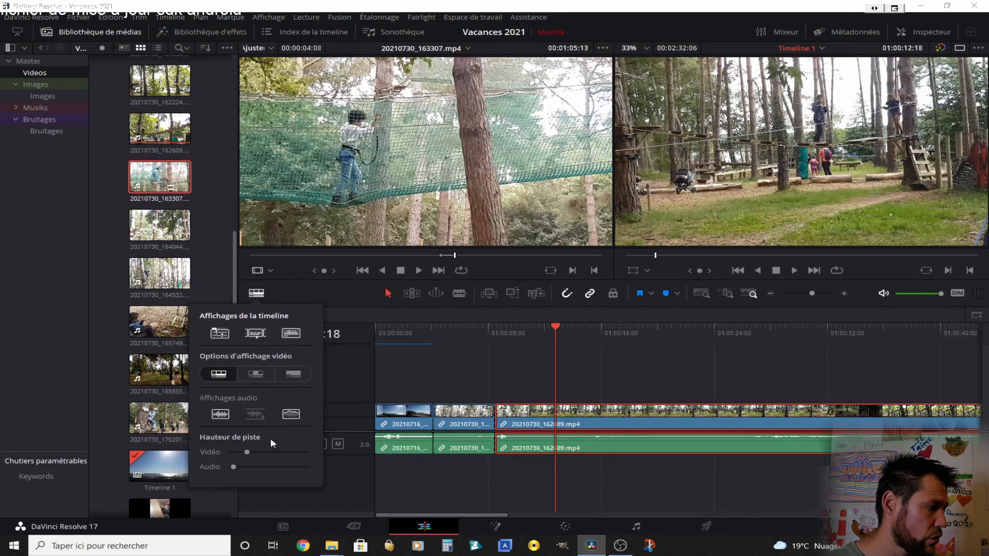
mouse_move(246, 449)
left_mouse_down()
mouse_move(276, 452)
mouse_move(238, 468)
mouse_move(252, 466)
left_mouse_up()
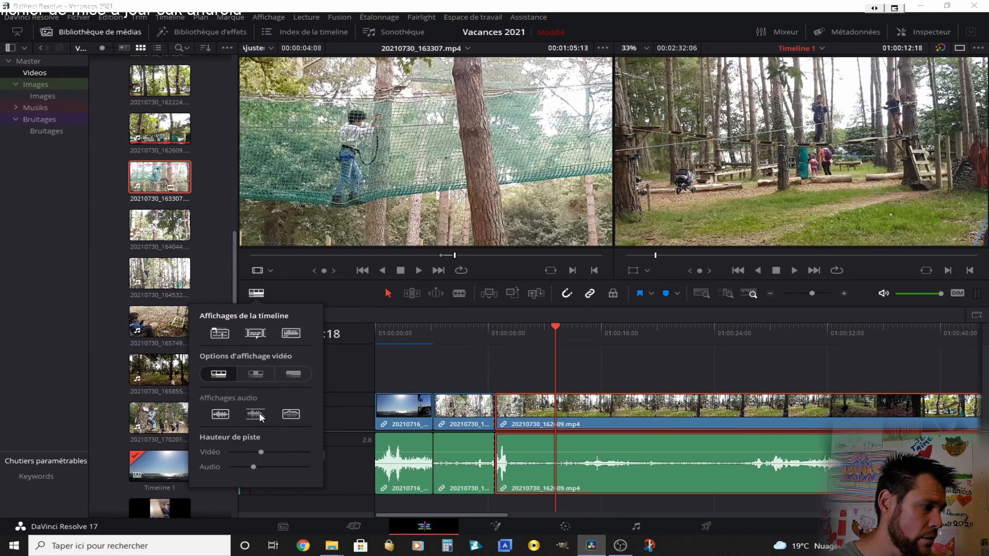
Toggle the non-rectified and full waveform audio displays off and on, leave both enabled, and close the timeline display options.
left_click(214, 414)
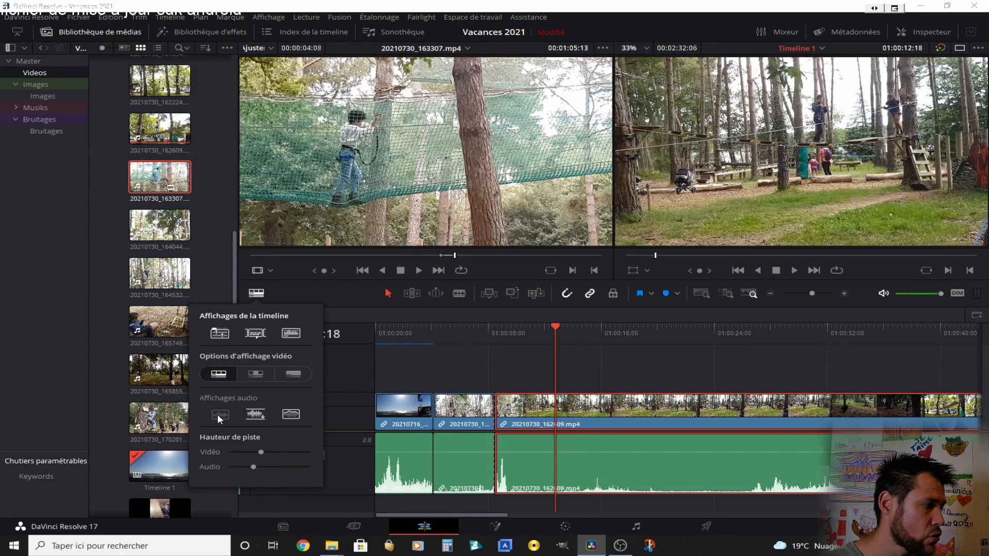
left_click(218, 414)
left_click(255, 413)
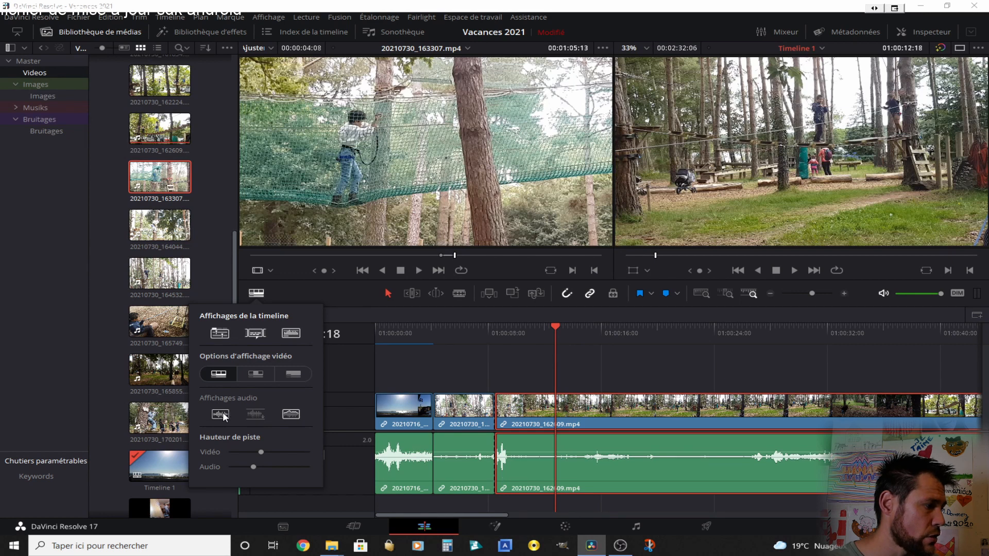
left_click(258, 415)
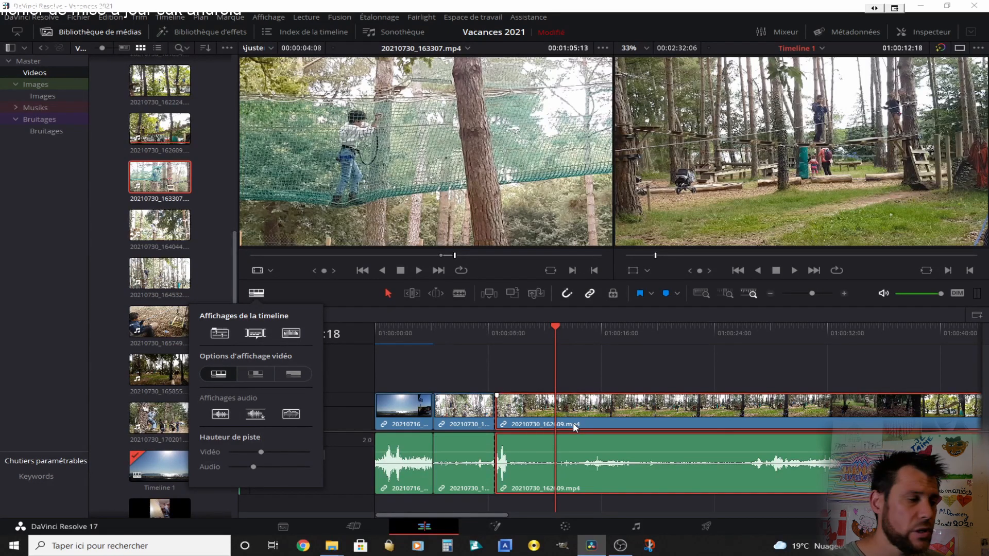
left_click(346, 357)
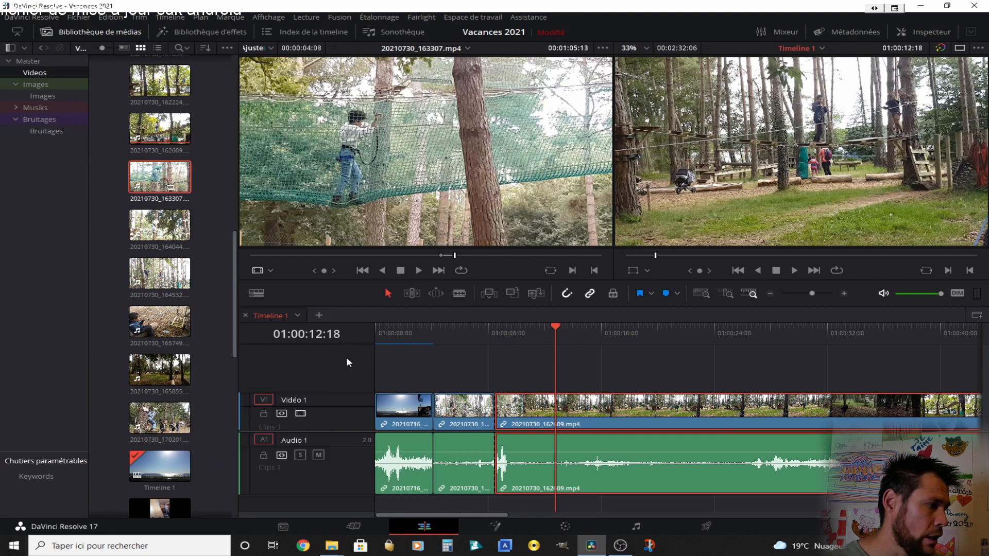
View the timeline in full extent, detail and custom zoom, and magnify the custom view slightly.
left_click(702, 294)
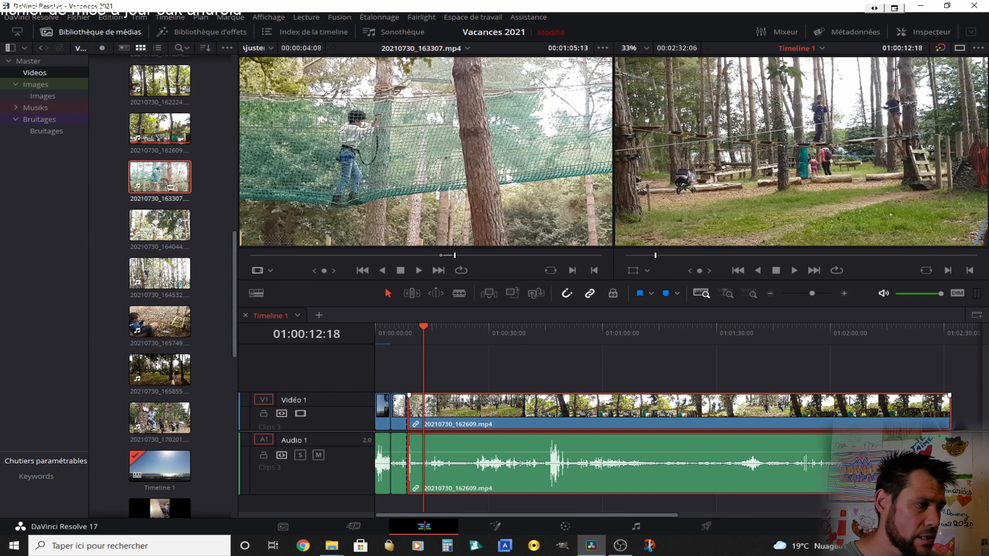
left_click(731, 293)
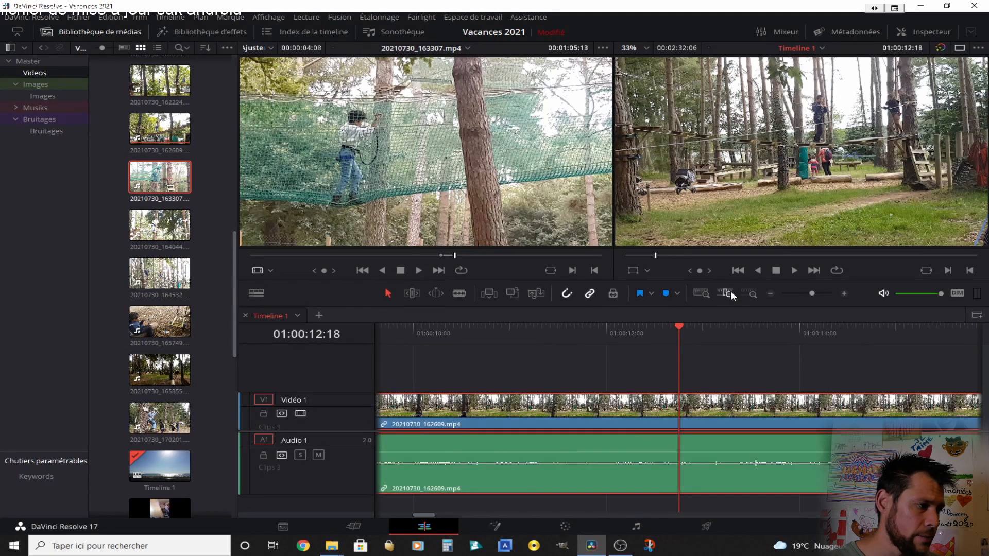
left_click(749, 291)
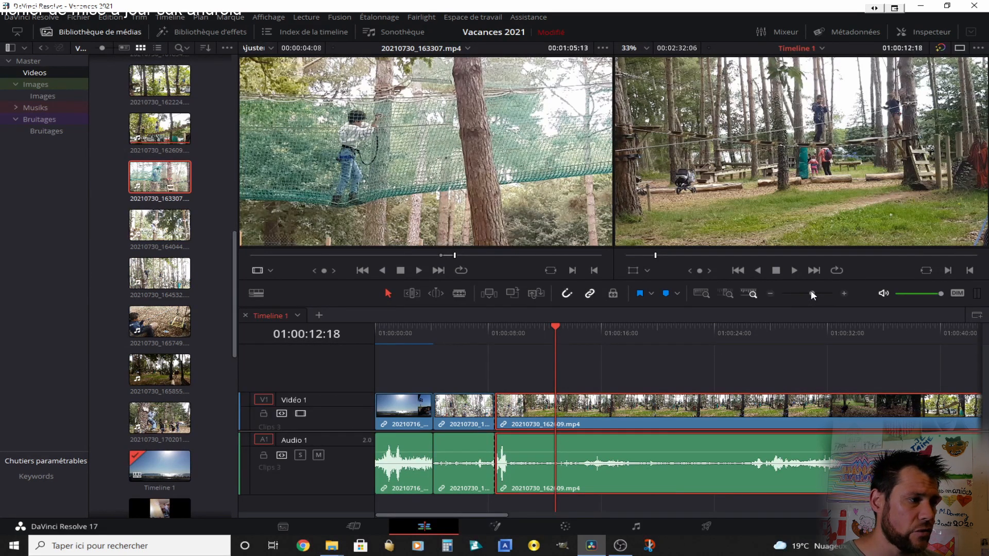
mouse_move(811, 292)
left_mouse_down()
mouse_move(800, 293)
mouse_move(832, 290)
mouse_move(787, 289)
mouse_move(812, 287)
left_mouse_up()
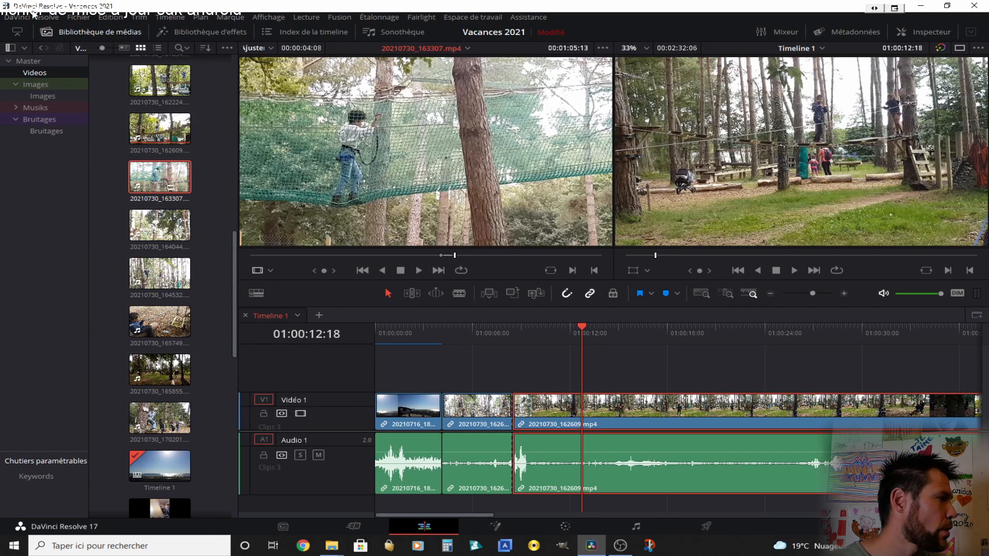
Examine the keyboard customization's command list and available shortcut presets, and close it without changes.
left_click(29, 17)
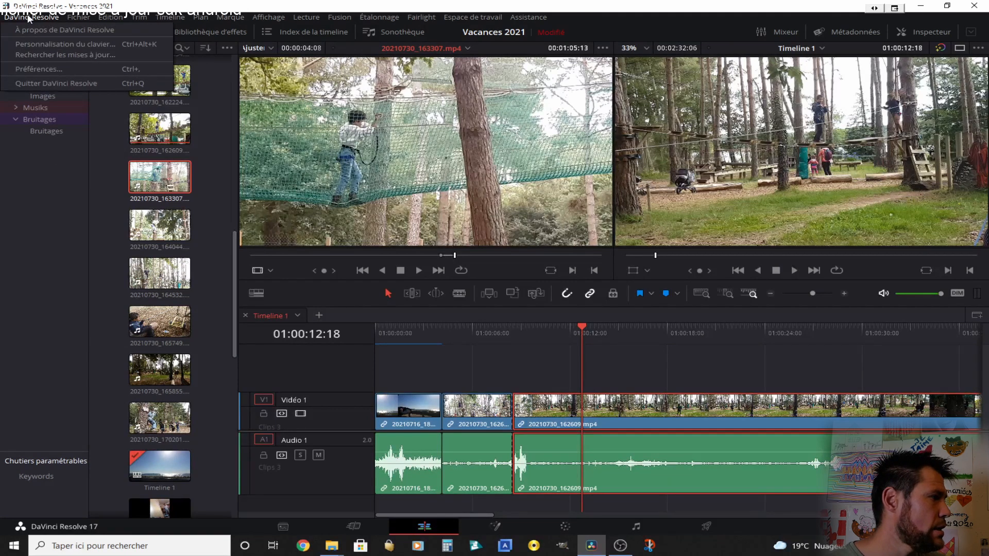
left_click(52, 46)
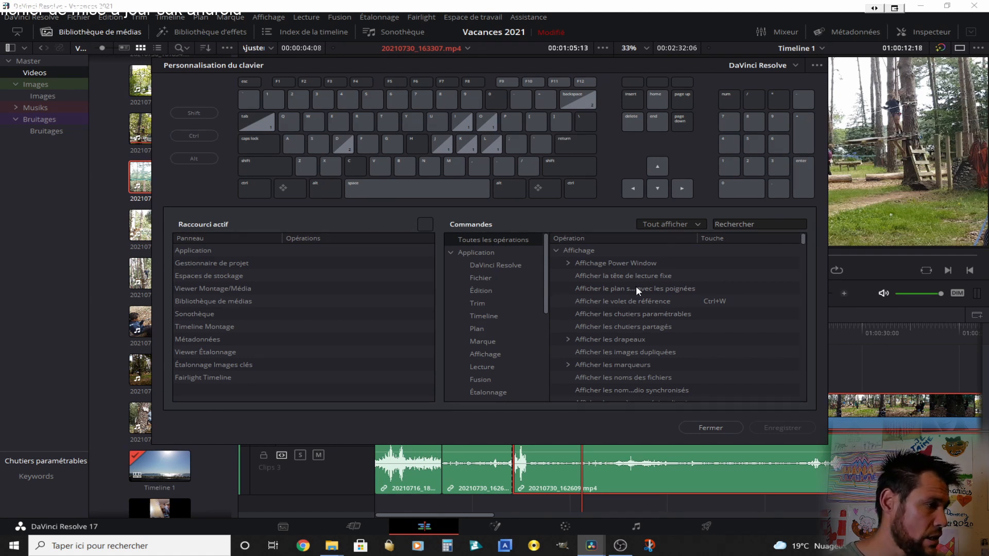
scroll(619, 290, "down", 3)
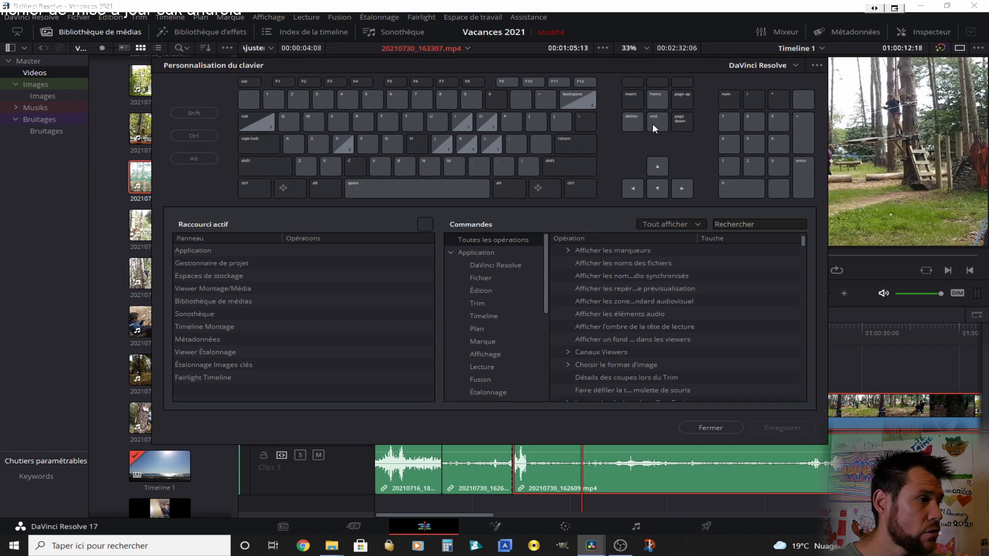
left_click(796, 66)
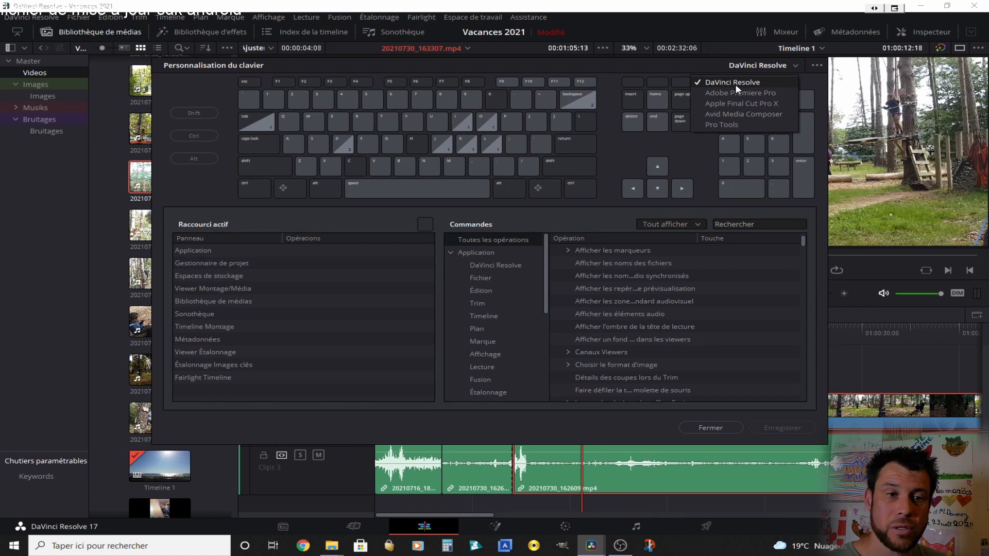
left_click(711, 428)
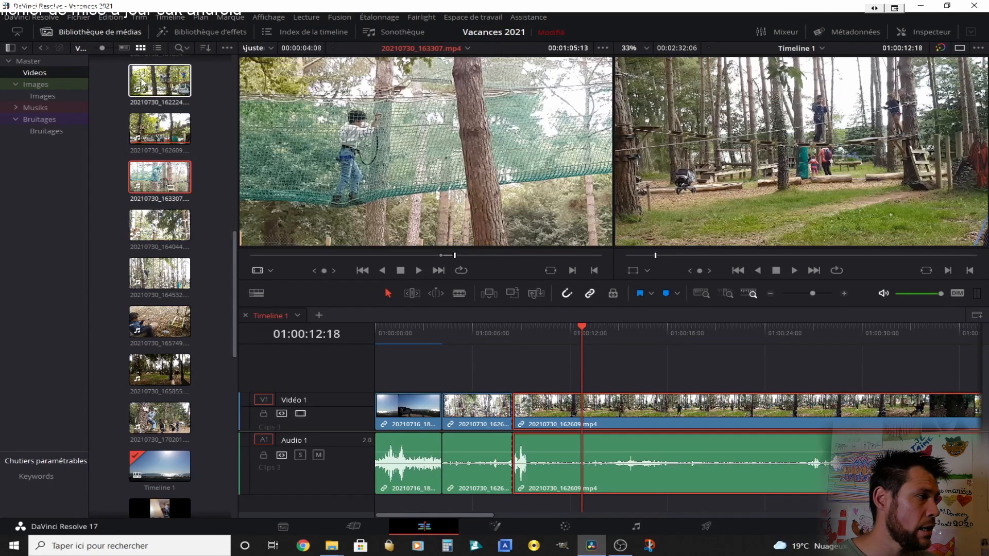
Open the effects library and examine its video transitions, titles, generators, effects, Open FX and audio effects, ending on the video transitions.
left_click(201, 32)
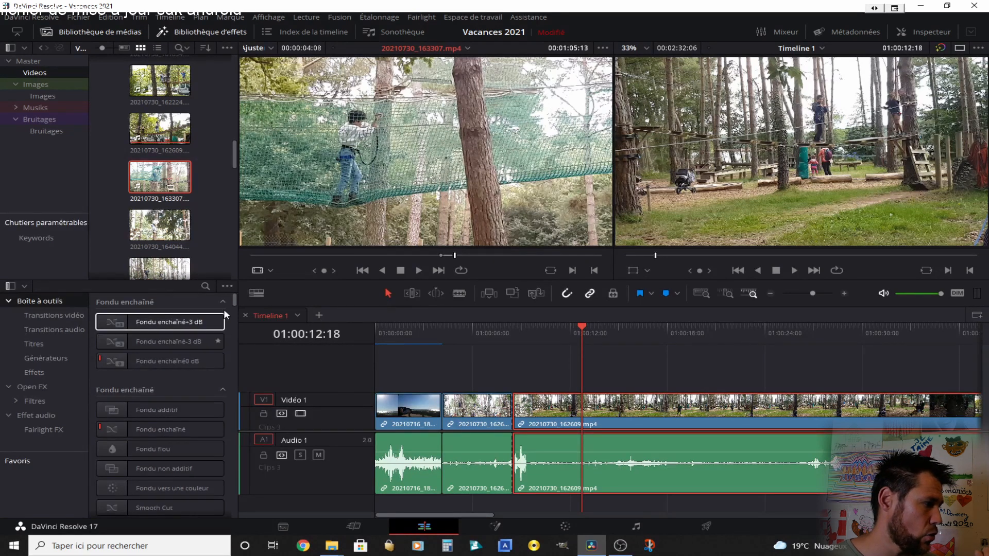
left_click(24, 285)
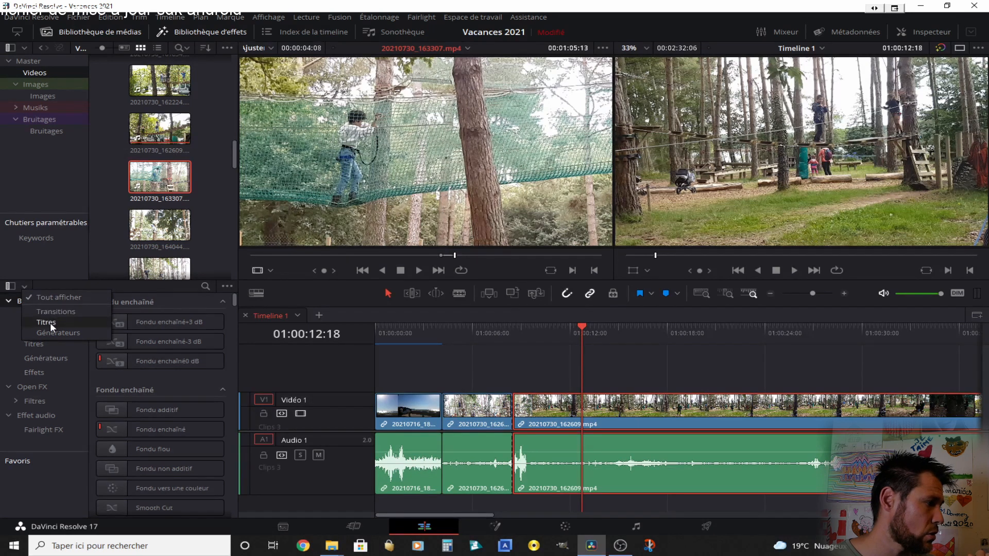
left_click(51, 297)
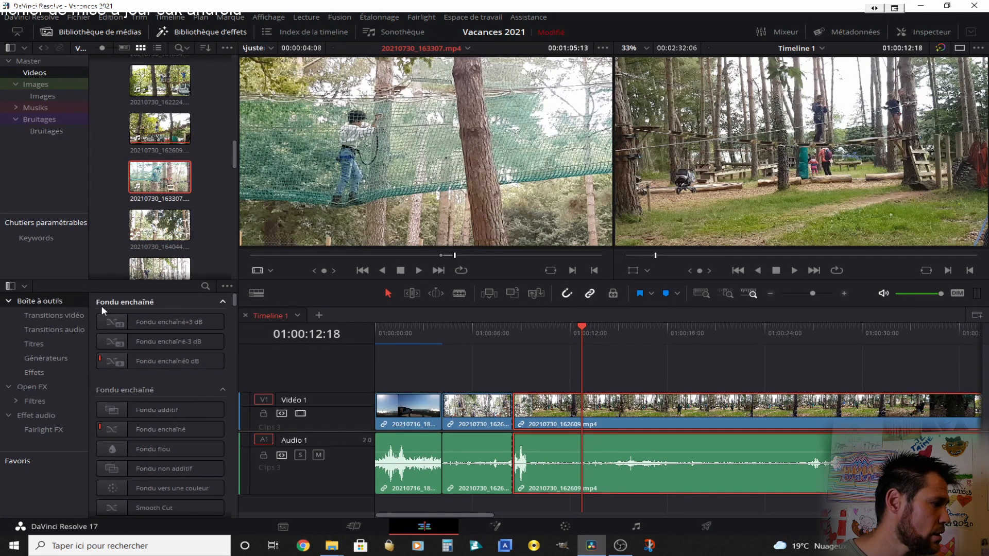
left_click(60, 316)
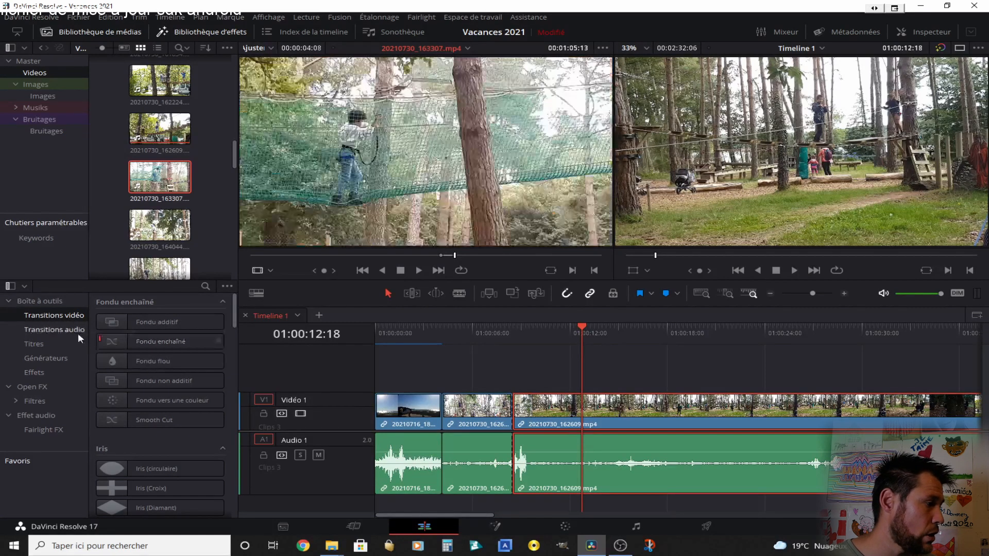
left_click(30, 345)
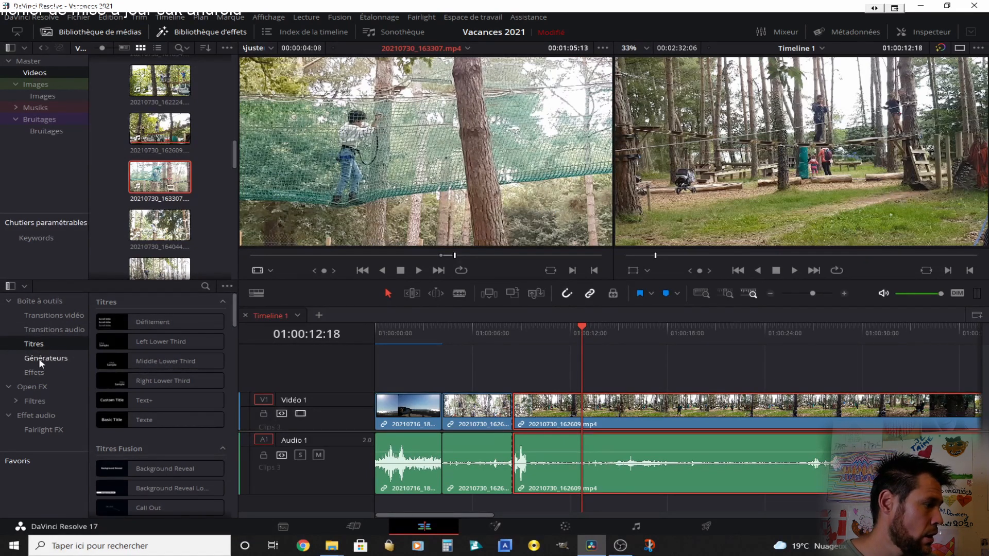
left_click(39, 363)
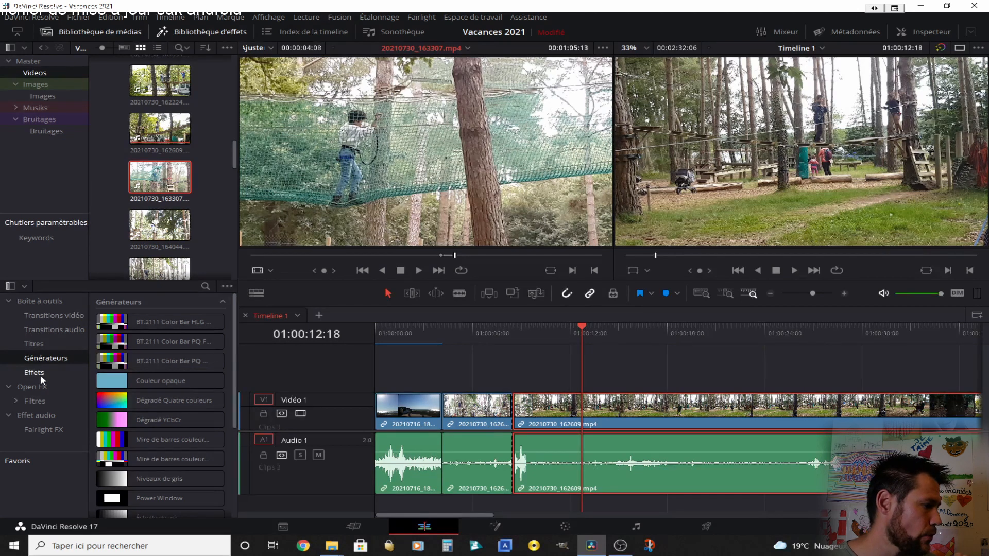
left_click(42, 380)
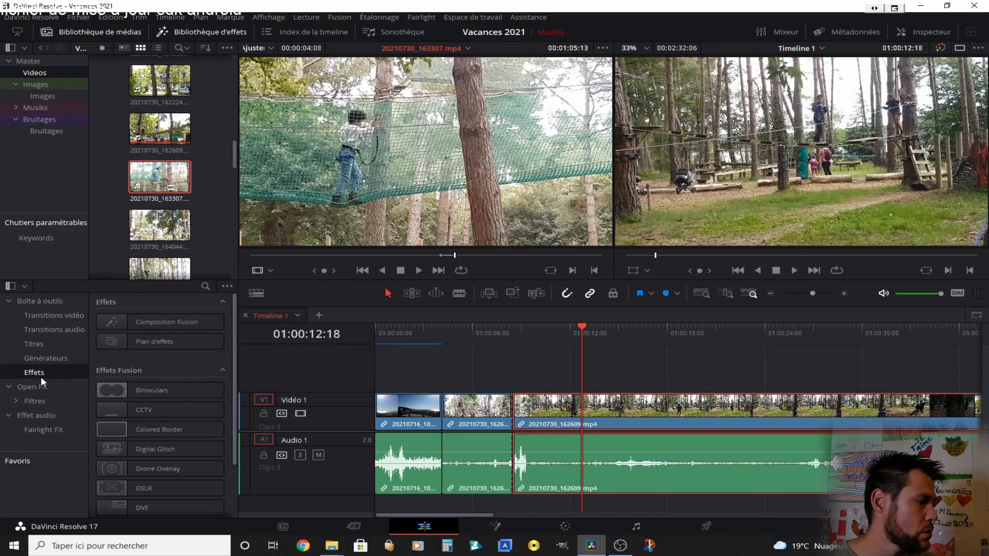
left_click(42, 387)
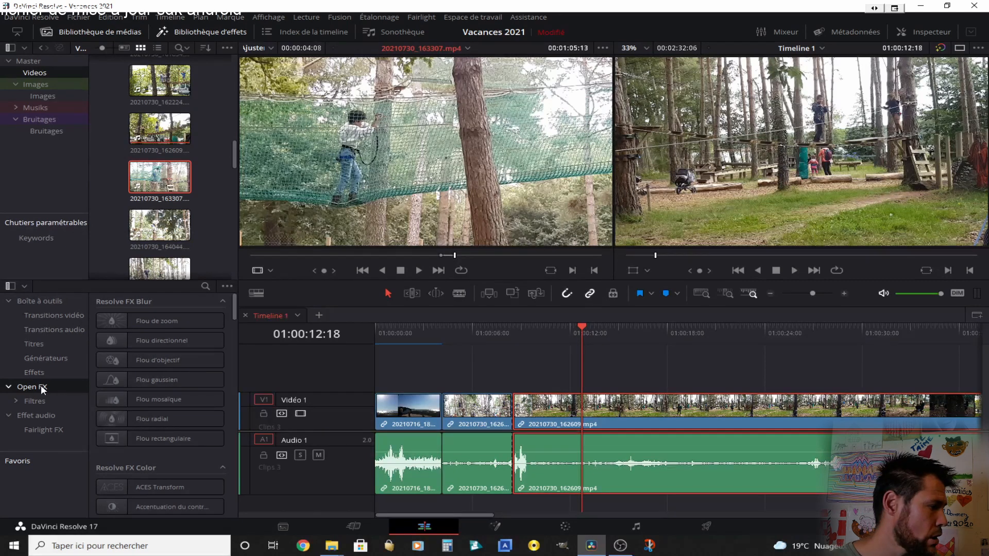
left_click(37, 402)
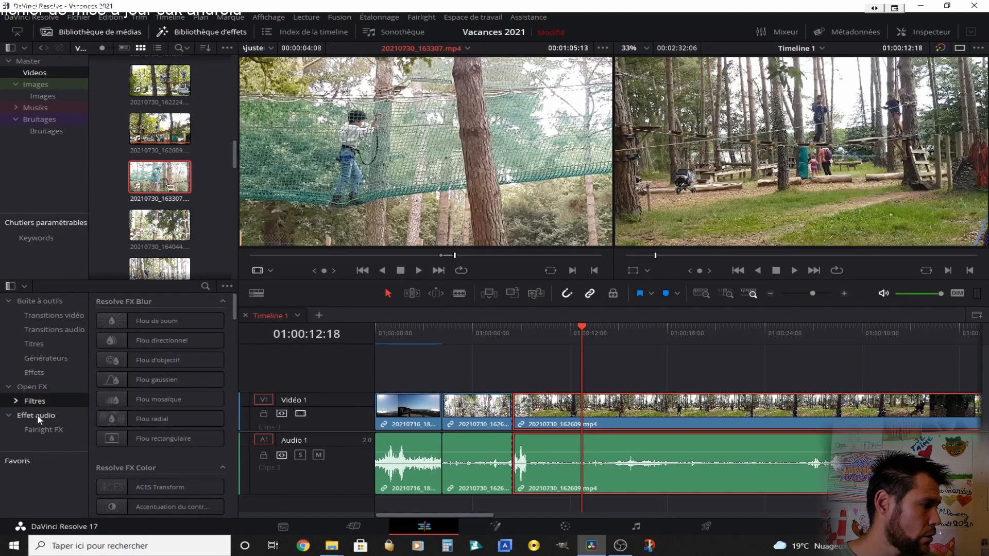
left_click(37, 416)
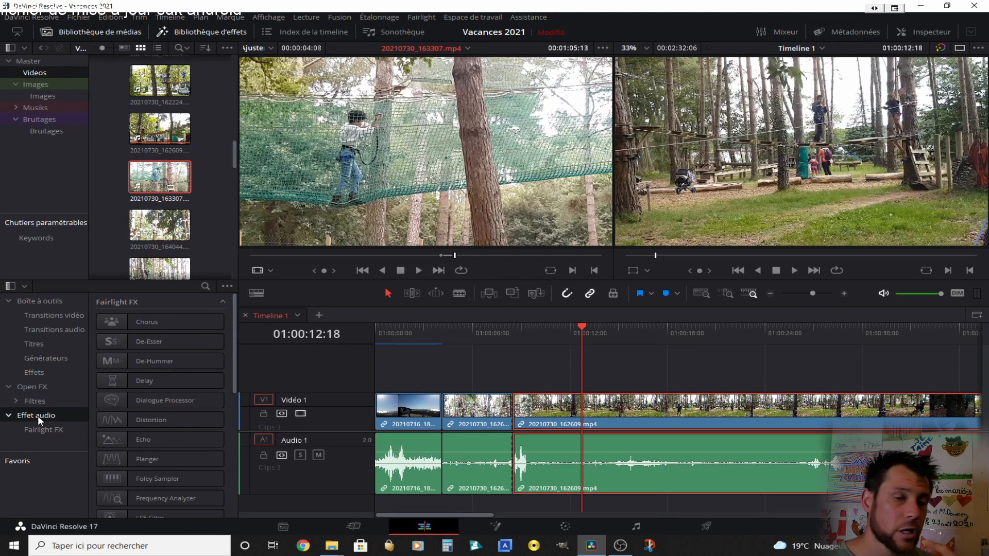
left_click(29, 314)
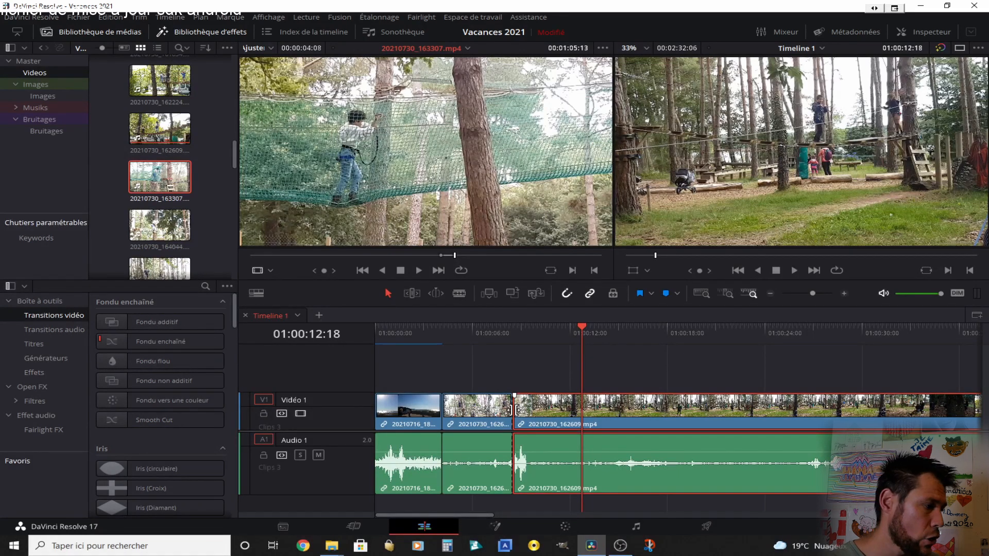
Put the playhead on the cut between the first two clips and add a fade-out of about 0.7 seconds to the first clip's video.
left_click_drag(434, 335, 440, 336)
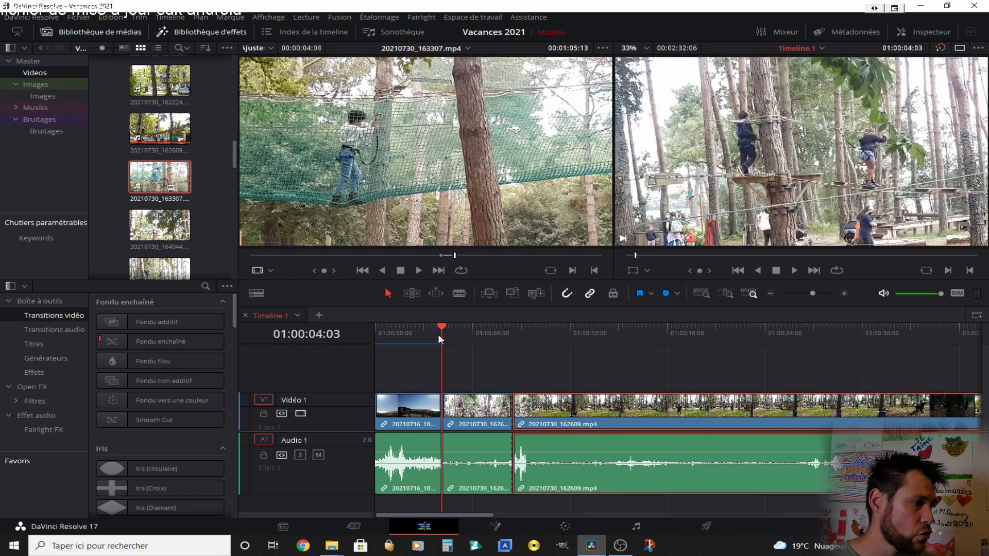
left_click(842, 292)
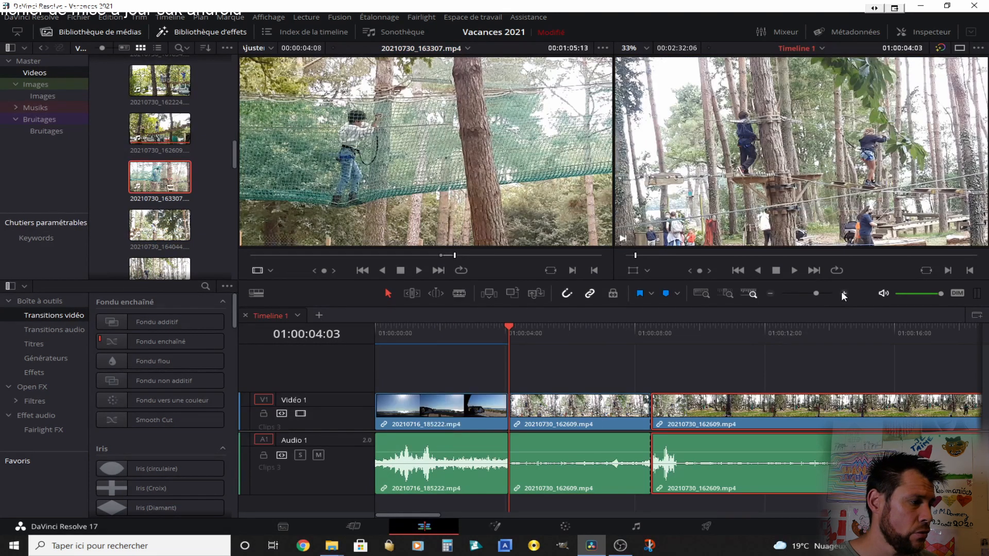
left_click(842, 292)
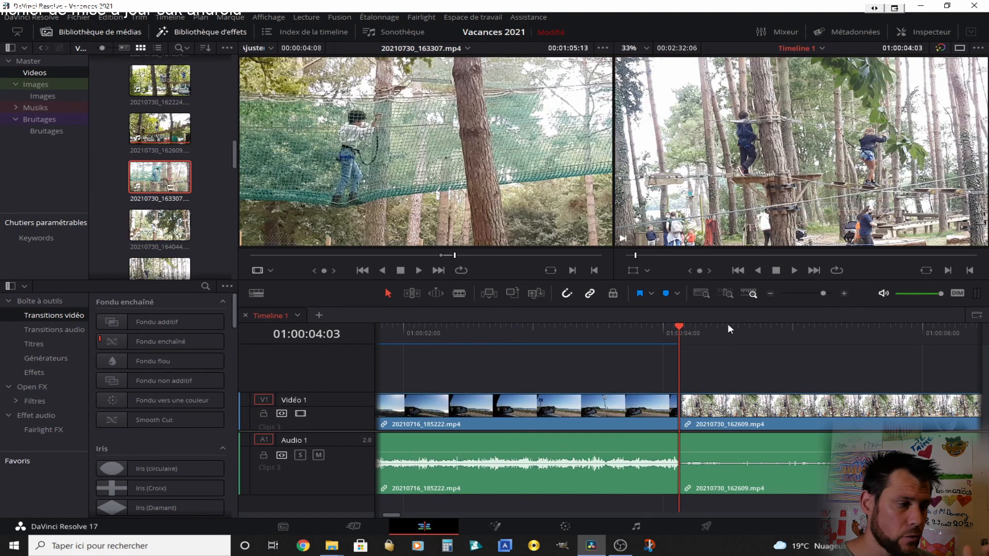
left_click(662, 412)
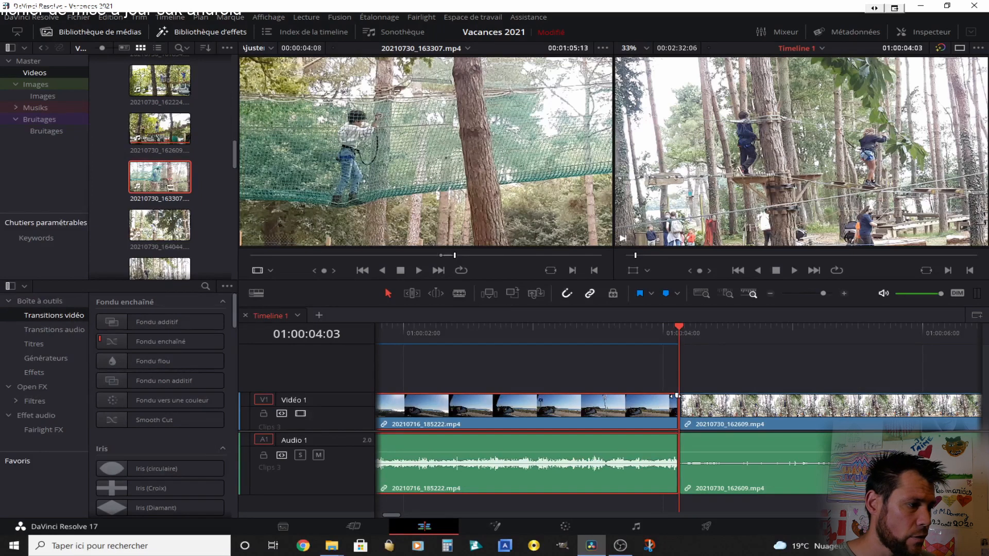
left_click_drag(677, 396, 590, 407)
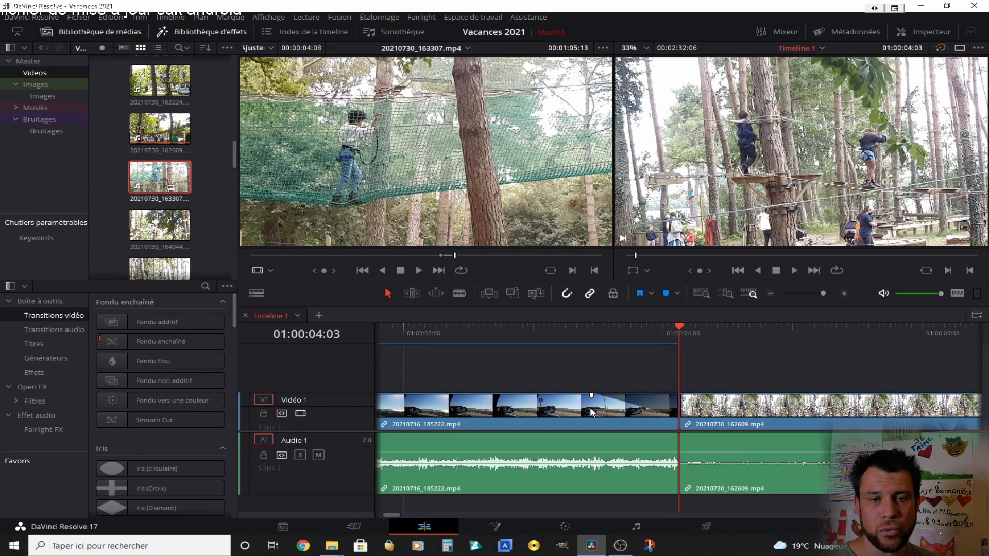
Play the timeline across the cut between the first two clips to check the fade-out.
left_click(571, 332)
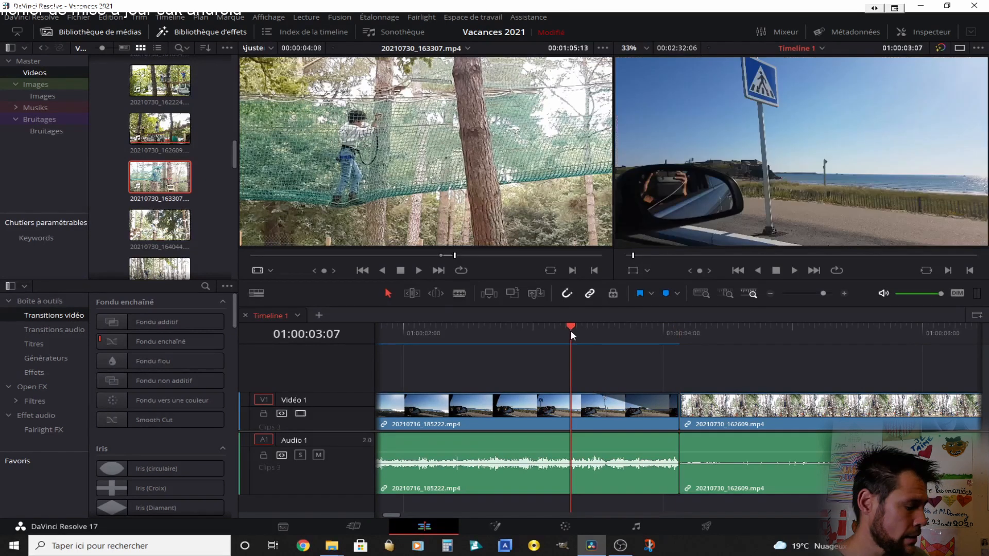
key("space")
key("space")
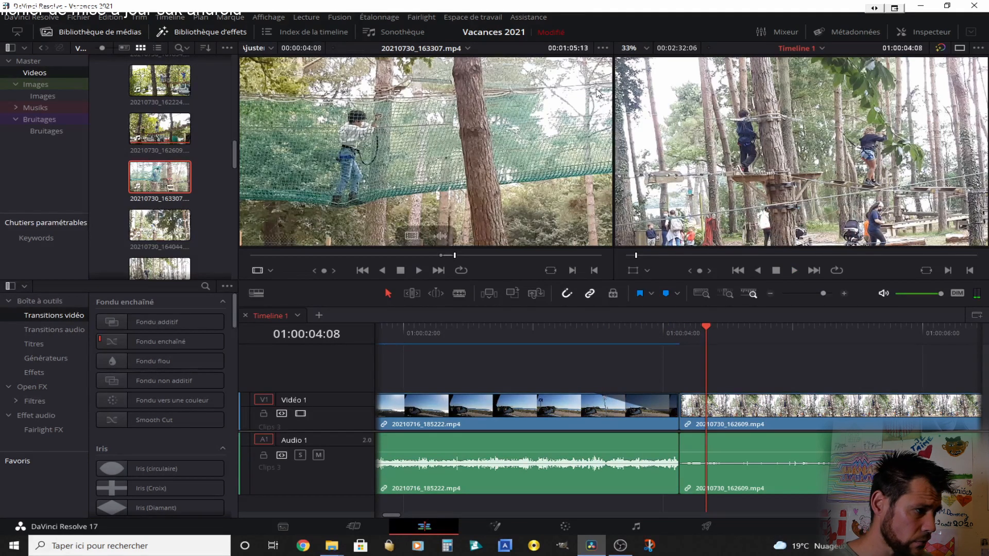
Switch to a single enlarged timeline viewer and replay the first clip's fade-out into the second clip.
left_click(959, 49)
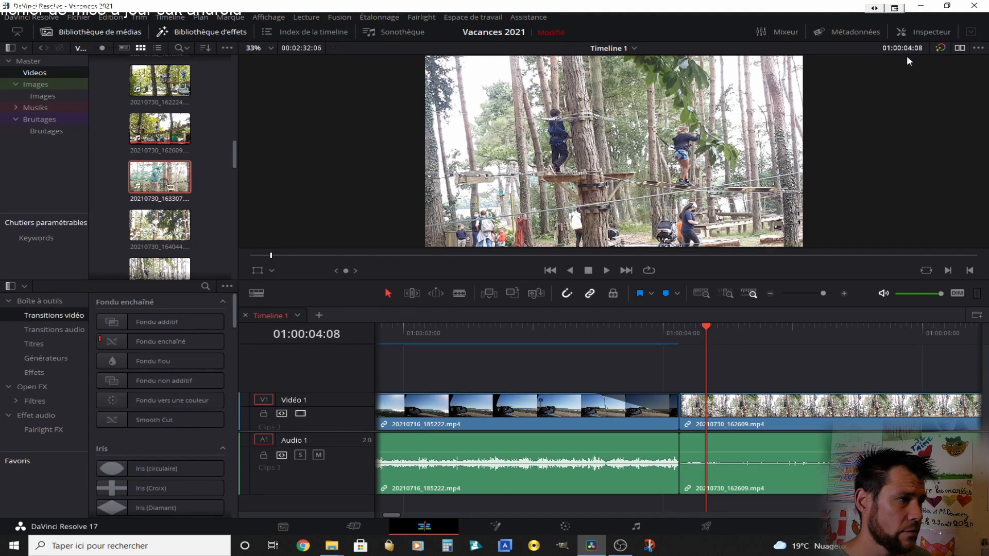
left_click(960, 48)
left_click(959, 49)
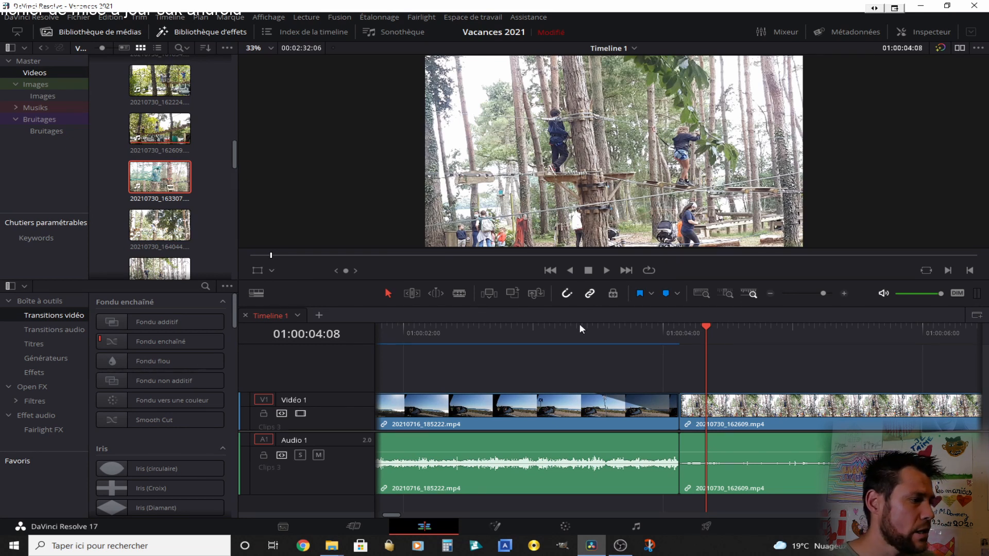
left_click(550, 333)
key("space")
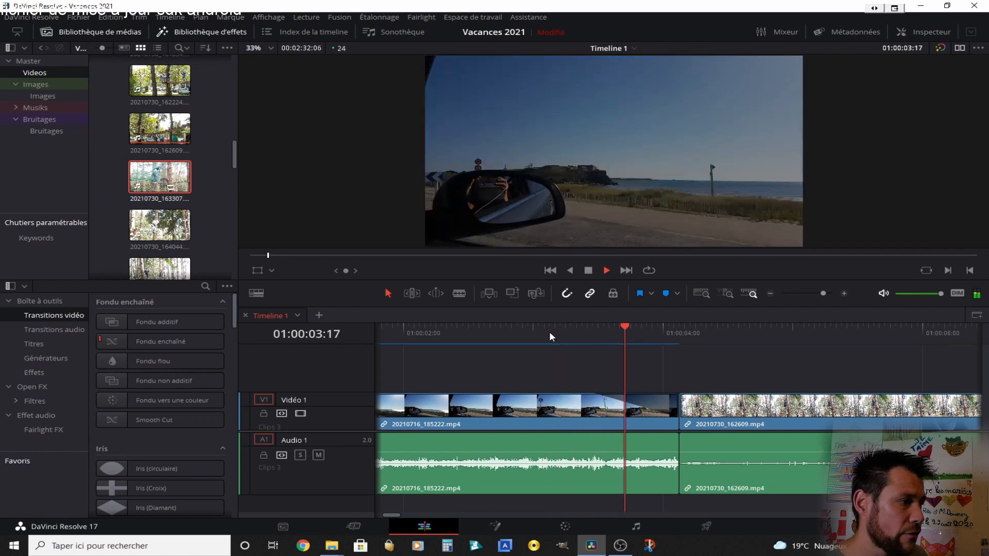
key("space")
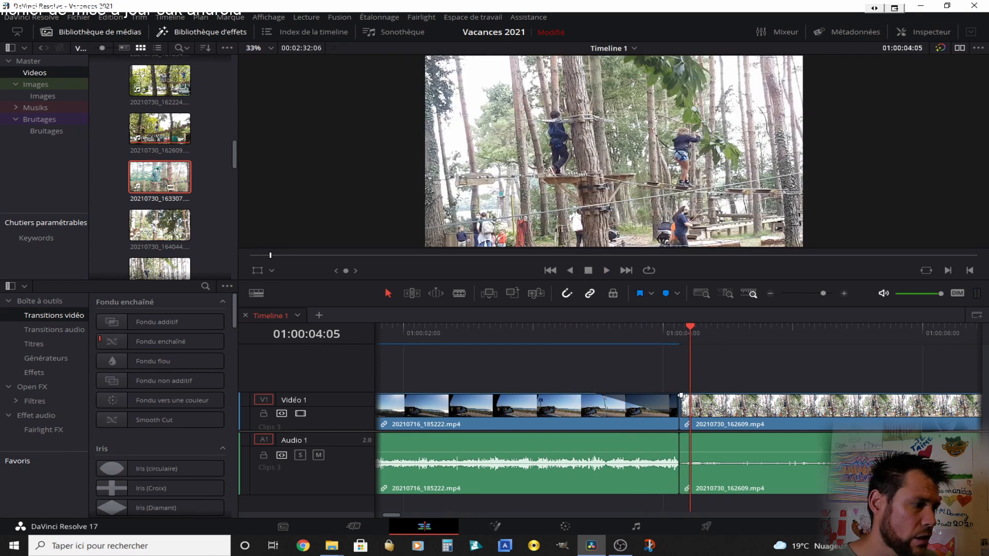
Add a 12-frame fade-in to the second clip's video and play it back together with the first clip's fade-out.
left_click_drag(680, 395, 745, 396)
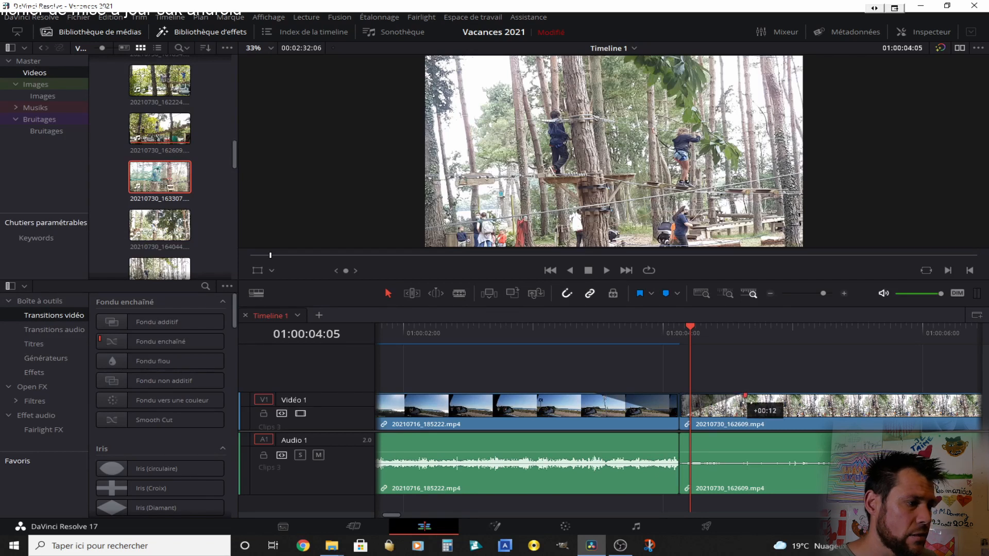
left_click(565, 335)
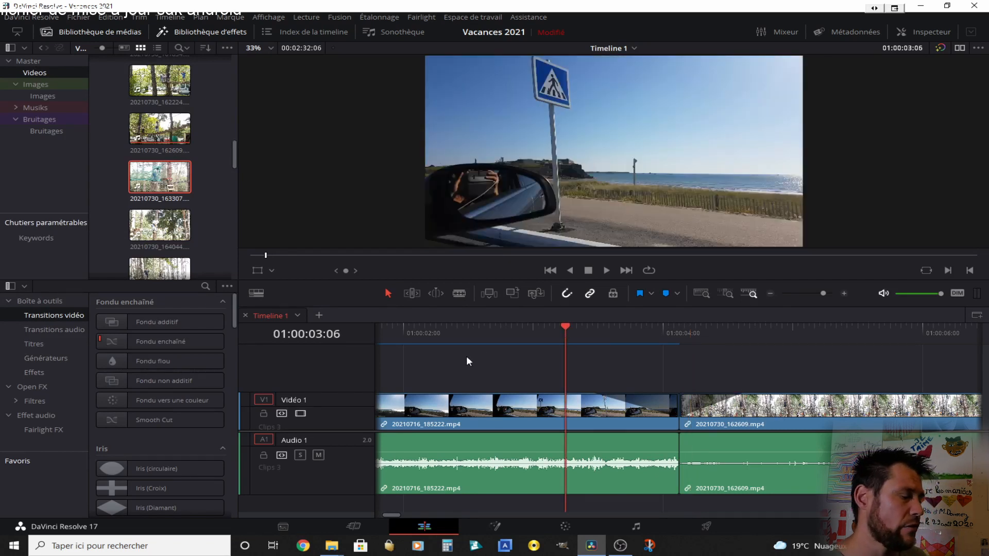
key("space")
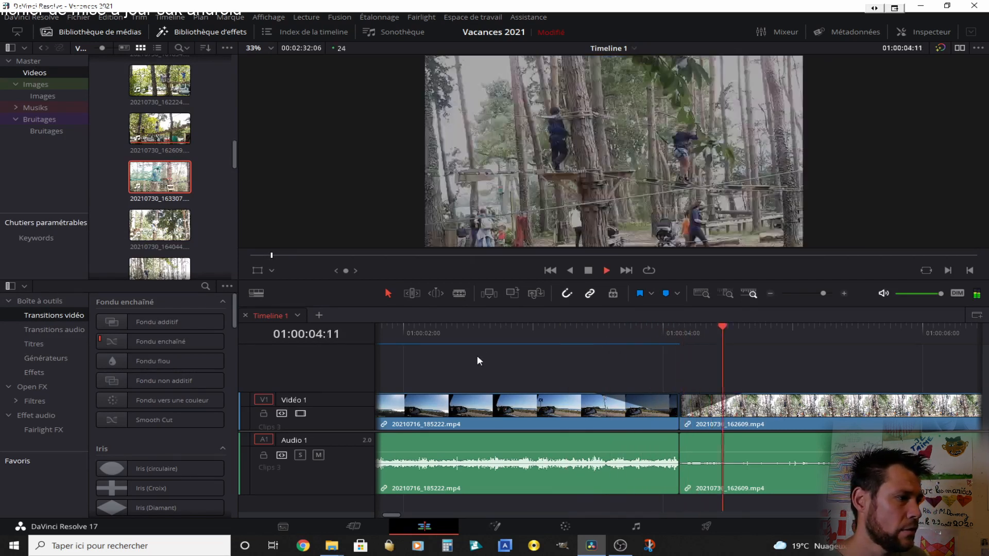
key("space")
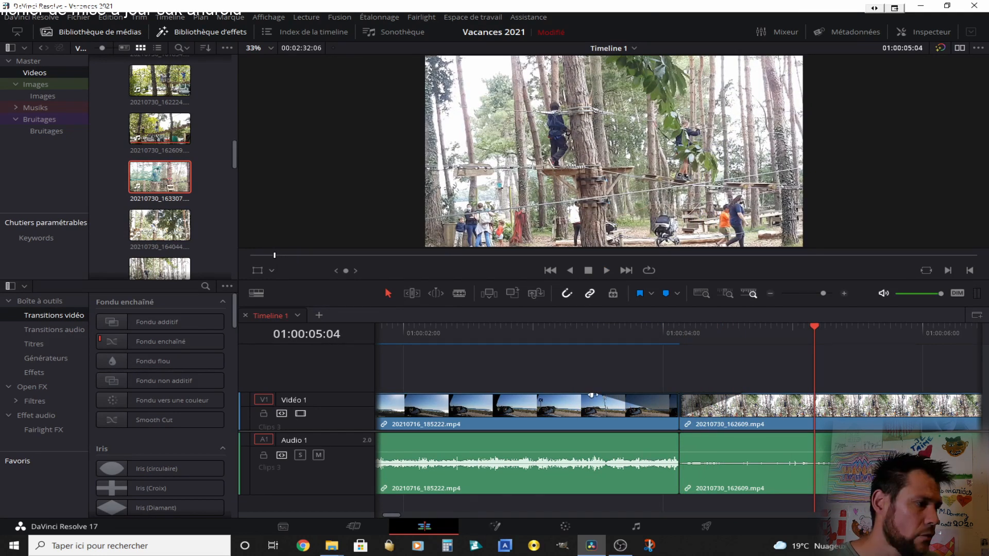
Remove the video fades on both sides of the first cut and browse the video transitions down to the Fusion Rotate ones.
left_click_drag(744, 395, 677, 395)
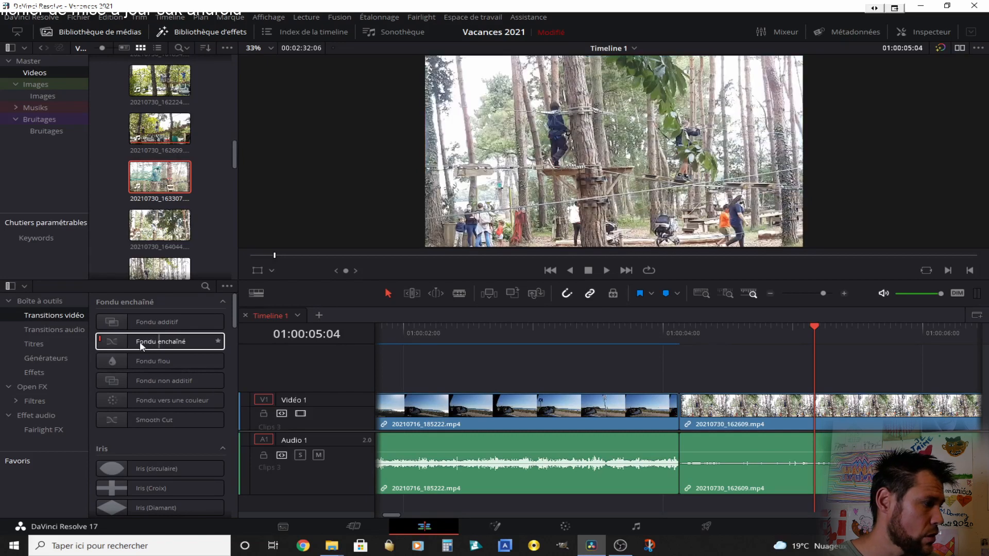
scroll(148, 369, "down", 2)
scroll(149, 369, "down", 8)
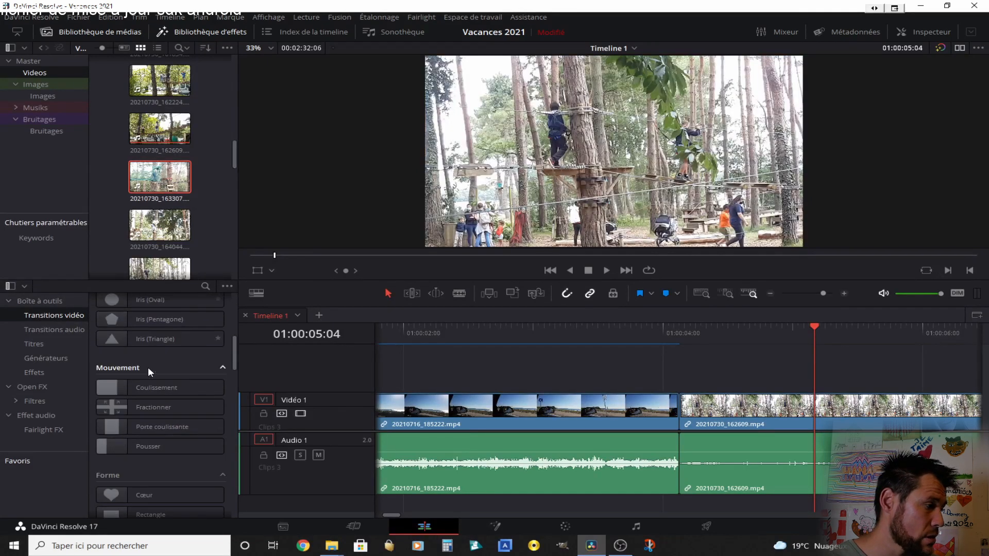
scroll(148, 366, "down", 8)
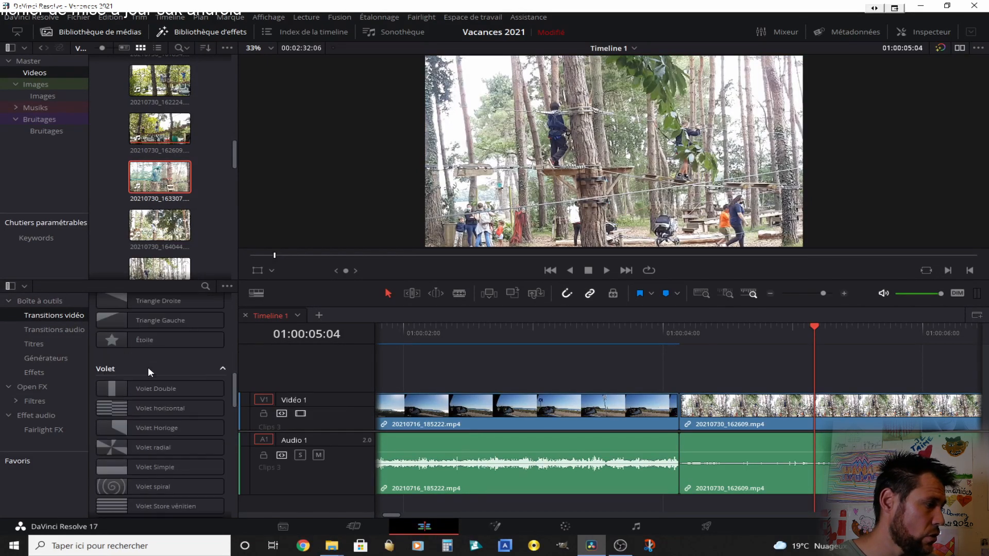
scroll(125, 370, "down", 1)
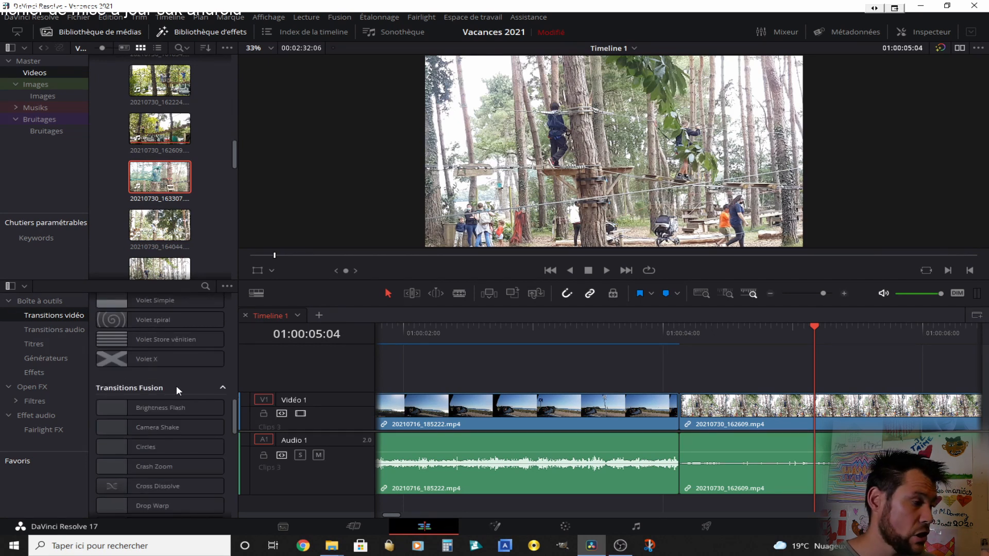
scroll(177, 390, "down", 2)
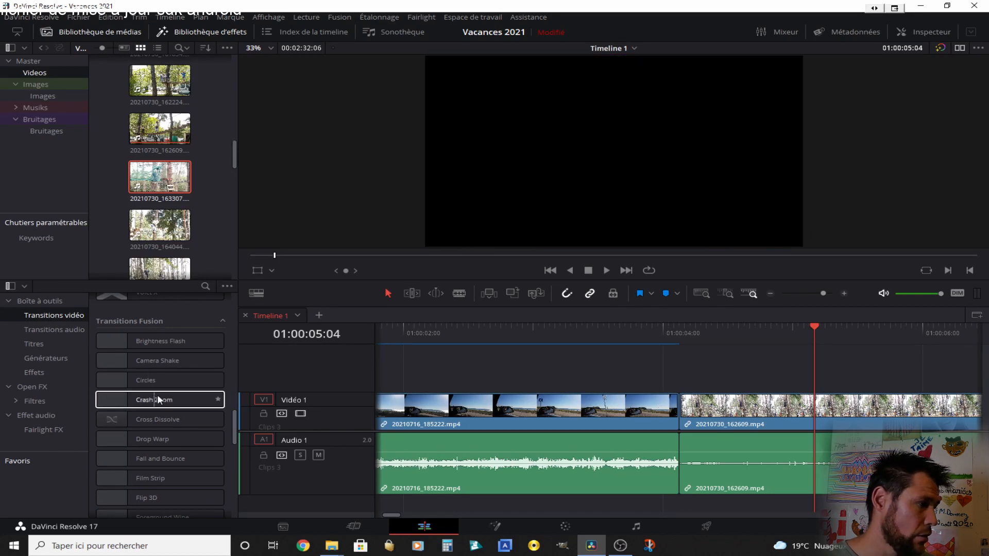
scroll(178, 399, "down", 8)
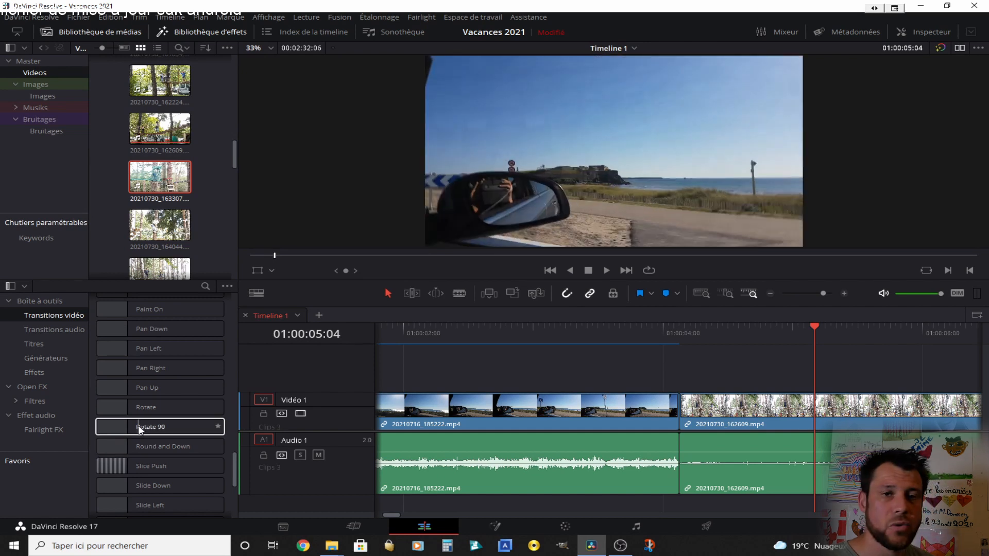
Try to place a Fusion rotation transition on the cut between the first two clips.
mouse_move(139, 430)
left_mouse_down()
mouse_move(705, 407)
mouse_move(186, 410)
mouse_move(160, 420)
mouse_move(154, 410)
mouse_move(711, 411)
left_mouse_up()
left_click_drag(676, 403, 155, 402)
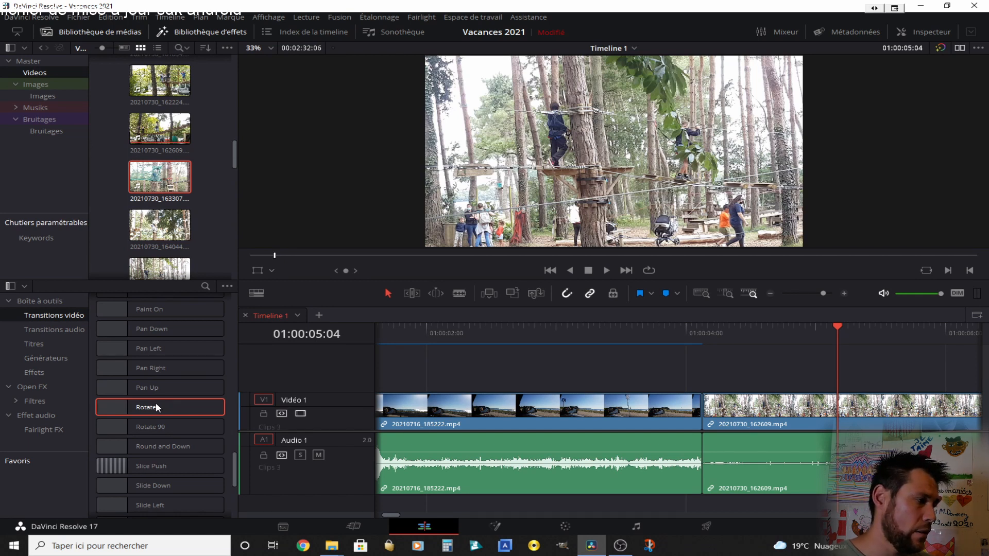
Trim a few frames off the first clip's end and the second clip's start, and close the gap between them.
left_click(694, 409)
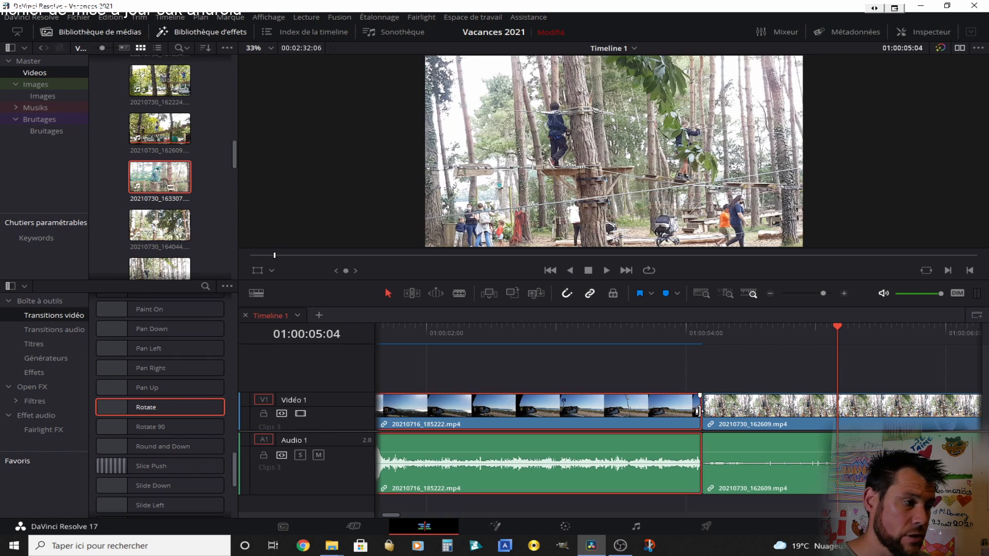
left_click_drag(696, 410, 679, 411)
left_click(729, 414)
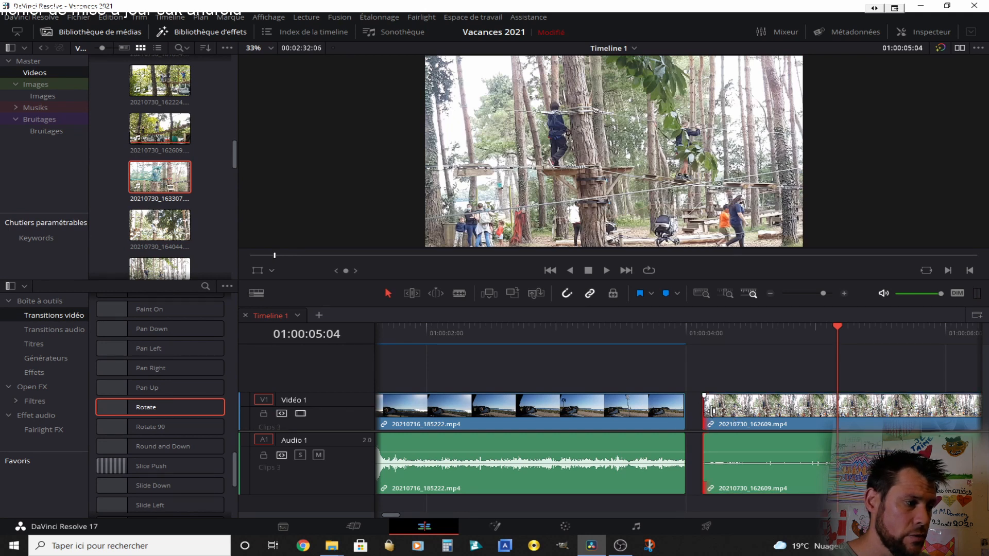
mouse_move(702, 412)
left_mouse_down()
mouse_move(723, 410)
mouse_move(713, 412)
left_mouse_up()
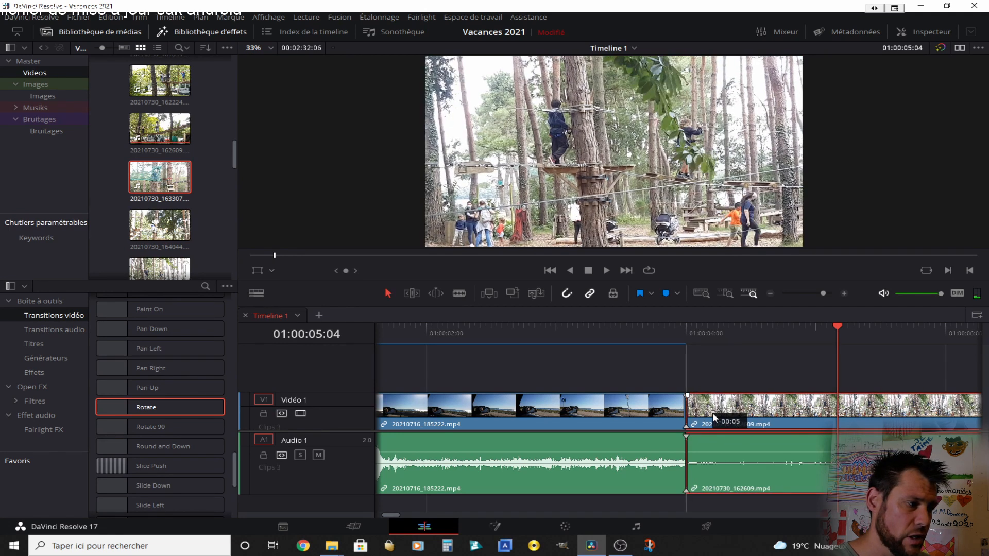
Apply the Rotate transition to the cut between the first two clips and select it.
left_click_drag(174, 407, 700, 417)
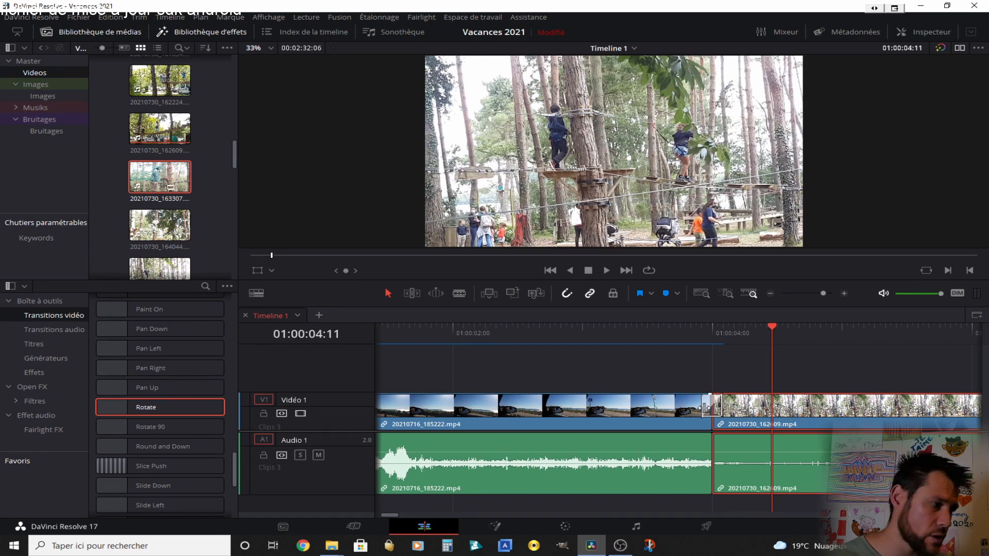
left_click(705, 408)
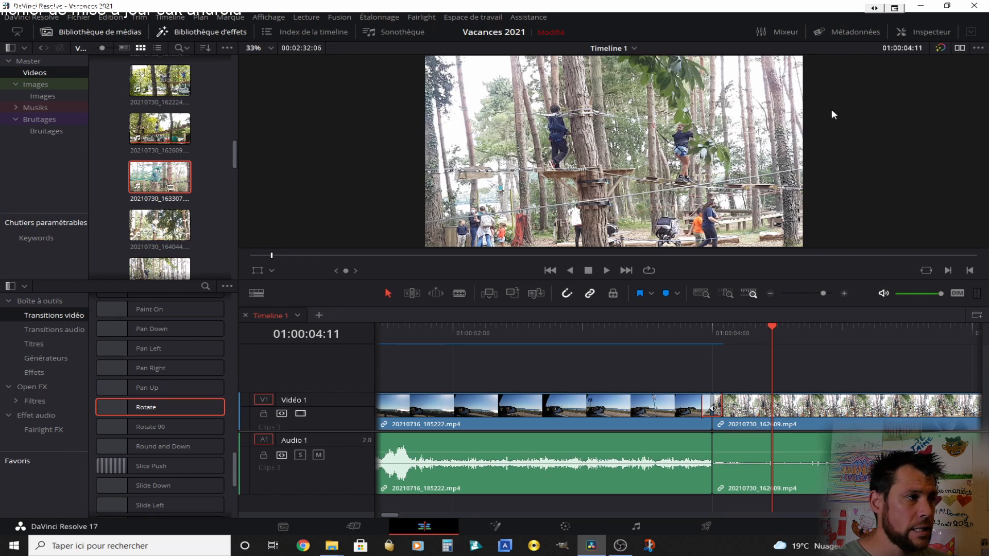
View the audio mixer and the clip metadata briefly, closing each again.
left_click(781, 32)
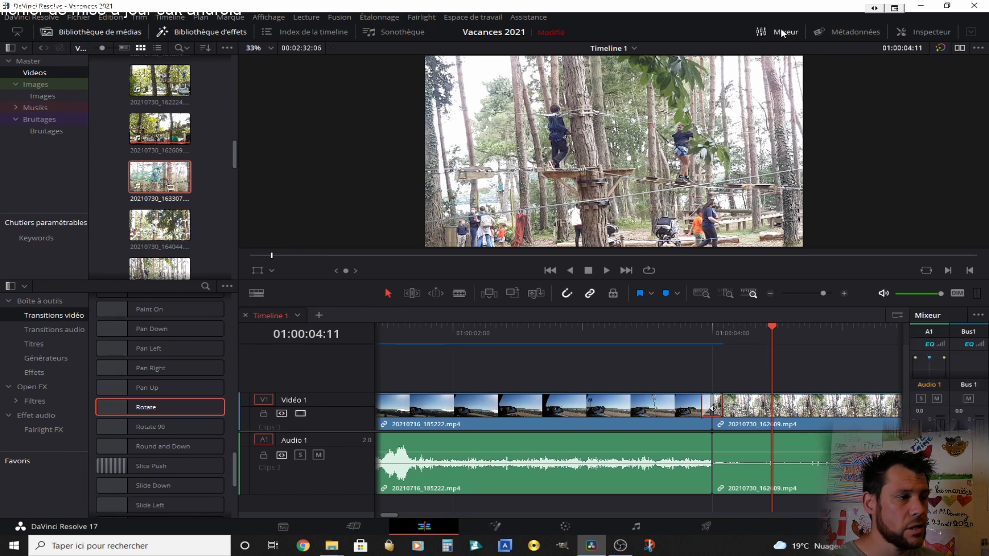
left_click(777, 32)
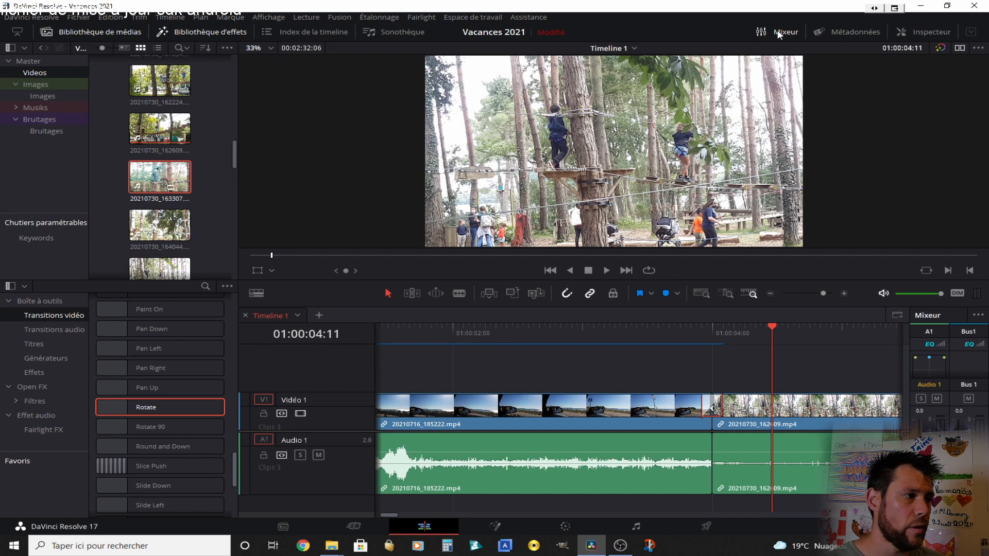
left_click(844, 29)
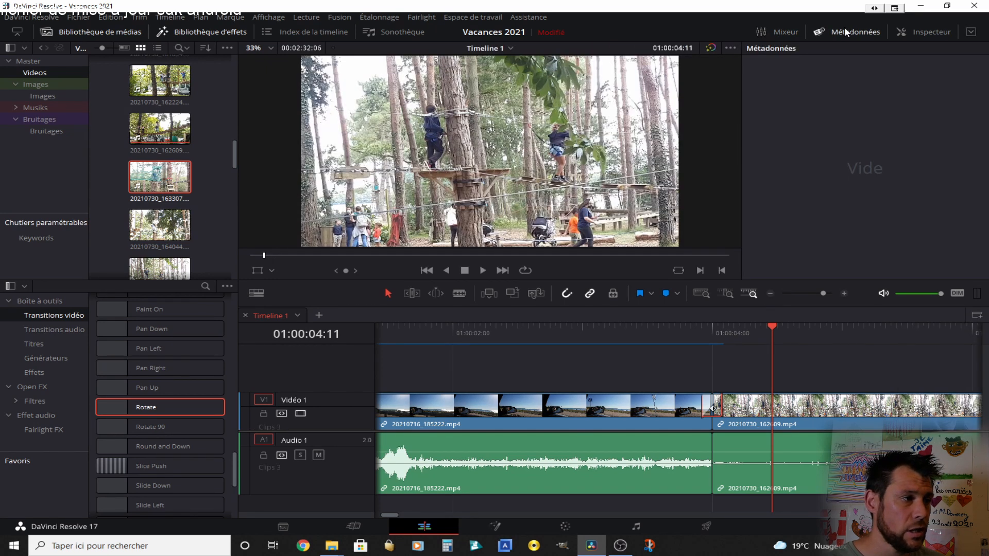
left_click(845, 30)
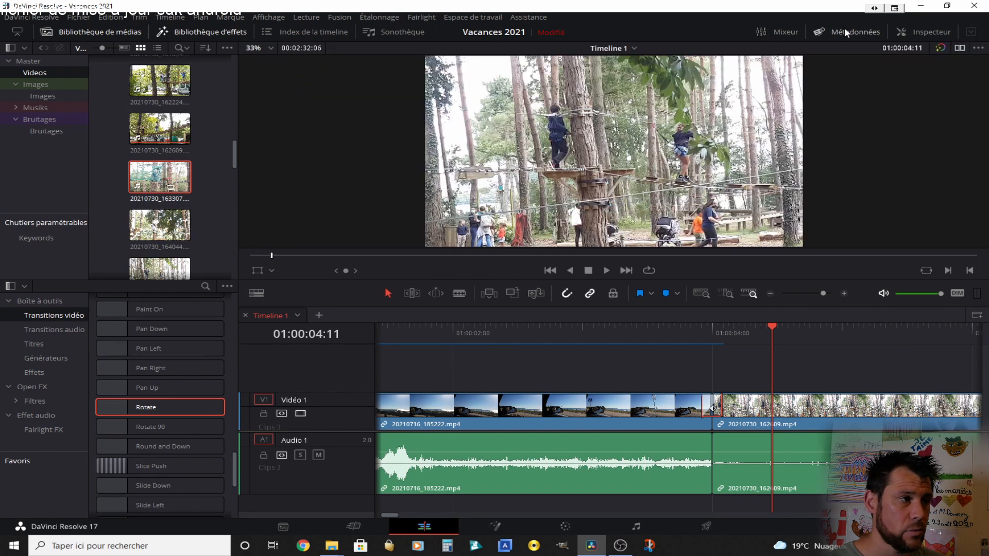
Set the Rotate transition's duration to 24 frames and play the timeline across it.
left_click(925, 31)
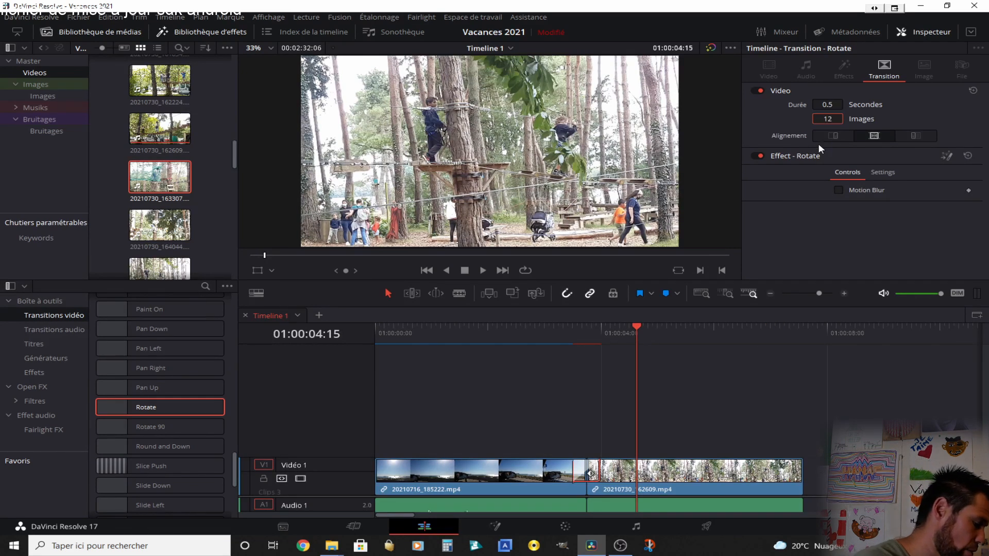
key("Return")
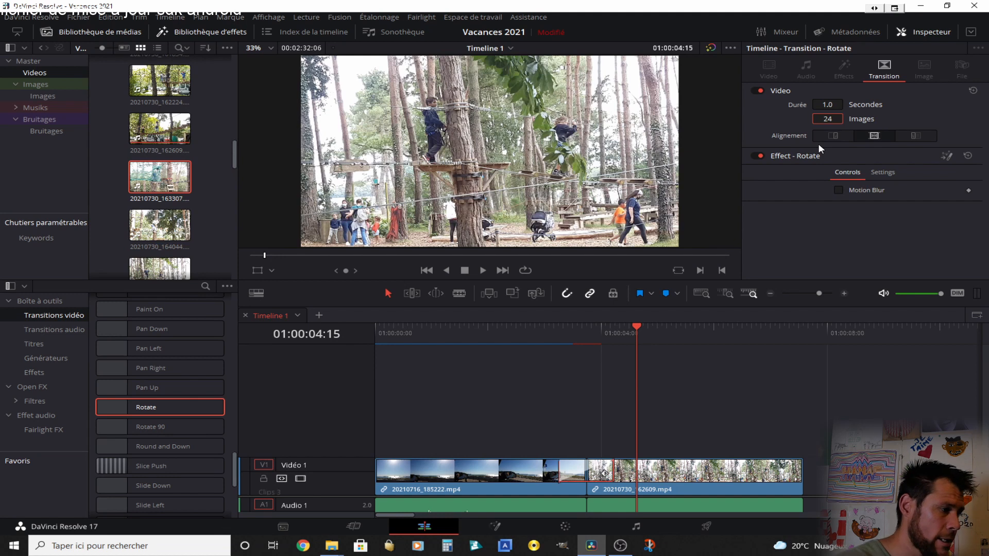
left_click(546, 330)
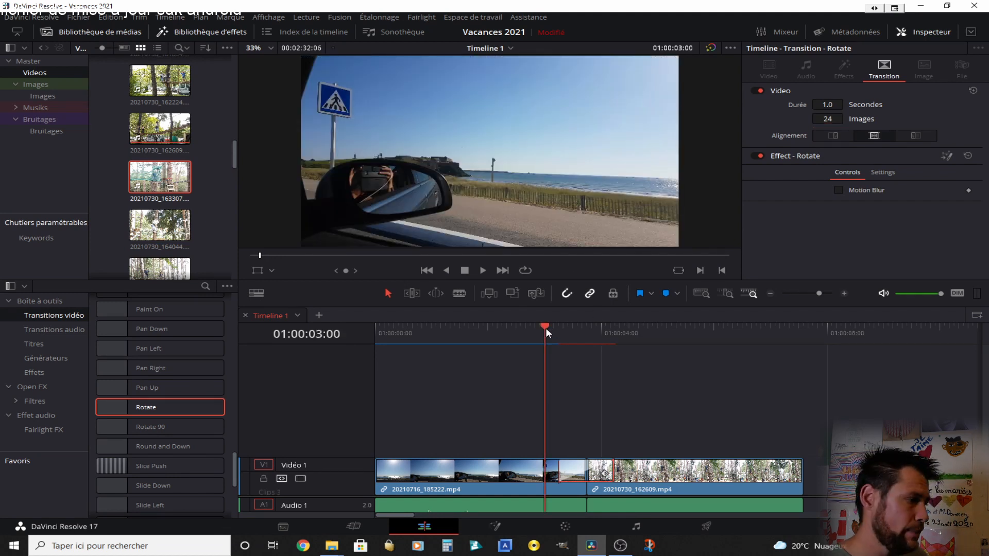
key("space")
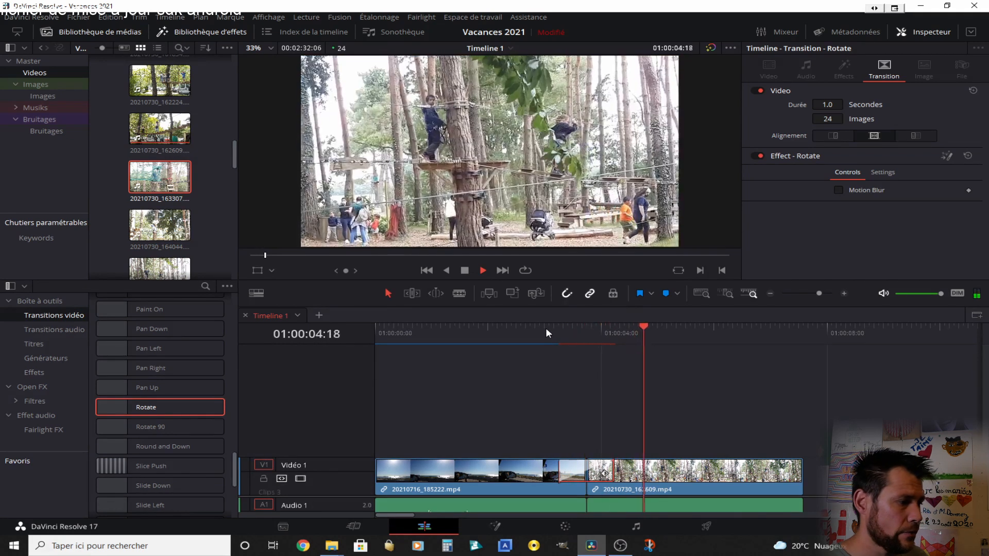
key("space")
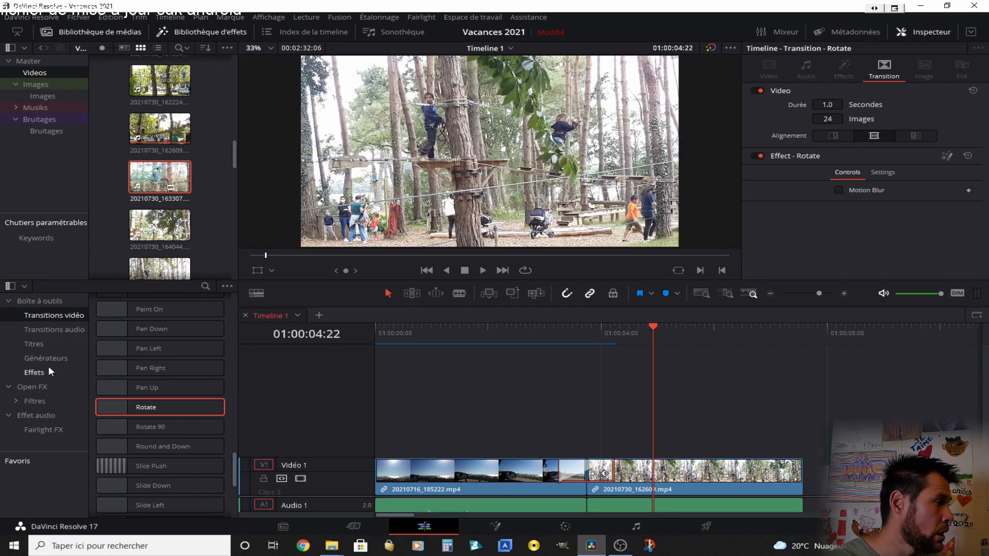
Preview the transition sounds in the Bruitages bin and place Transition 1.mp3 on a new audio track near the first cut.
left_click(41, 131)
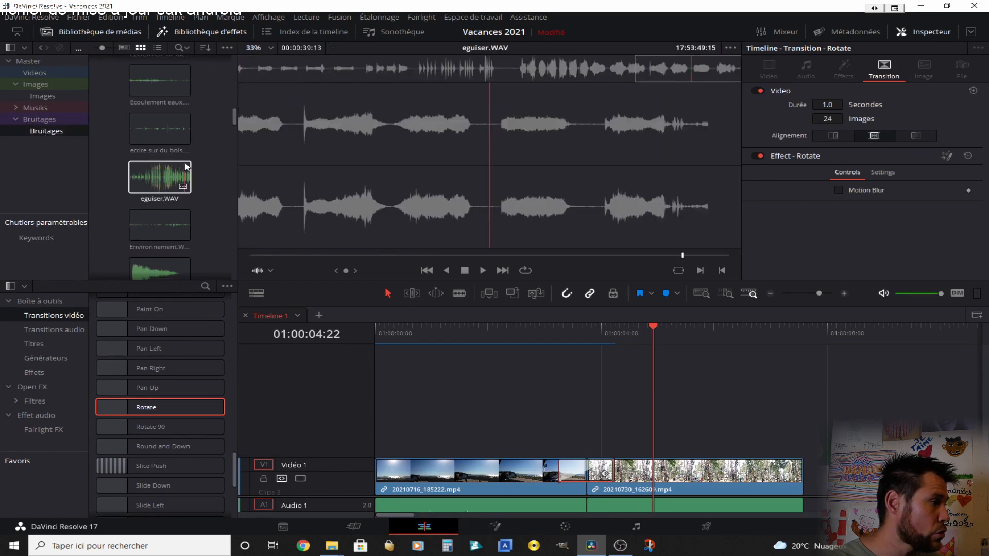
scroll(170, 170, "down", 10)
left_click(158, 245)
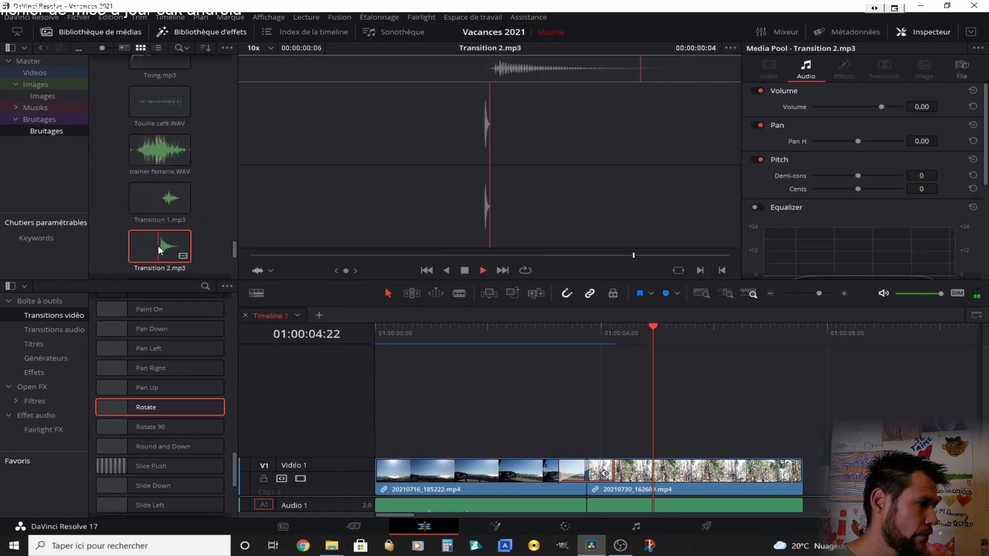
left_click(150, 196)
left_click_drag(352, 496, 365, 398)
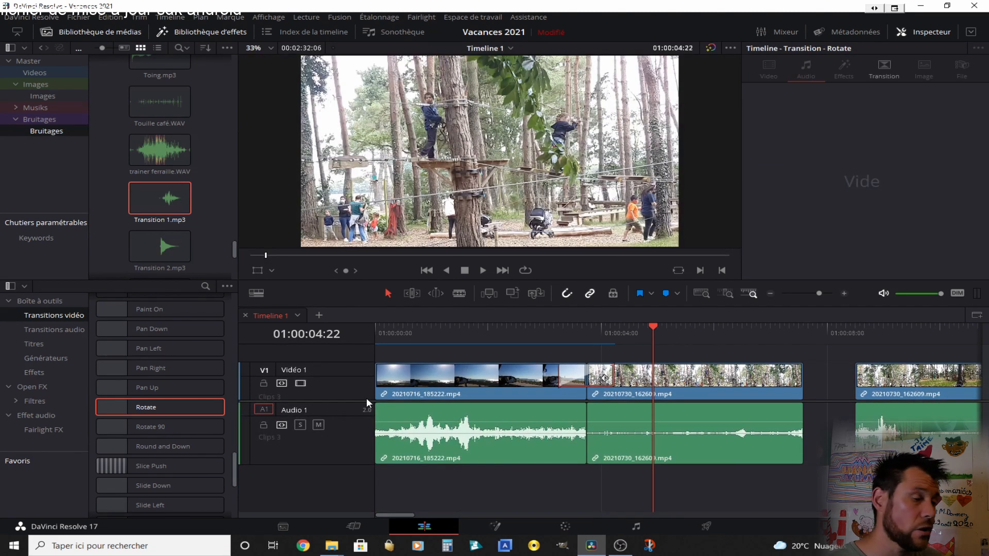
left_click(165, 201)
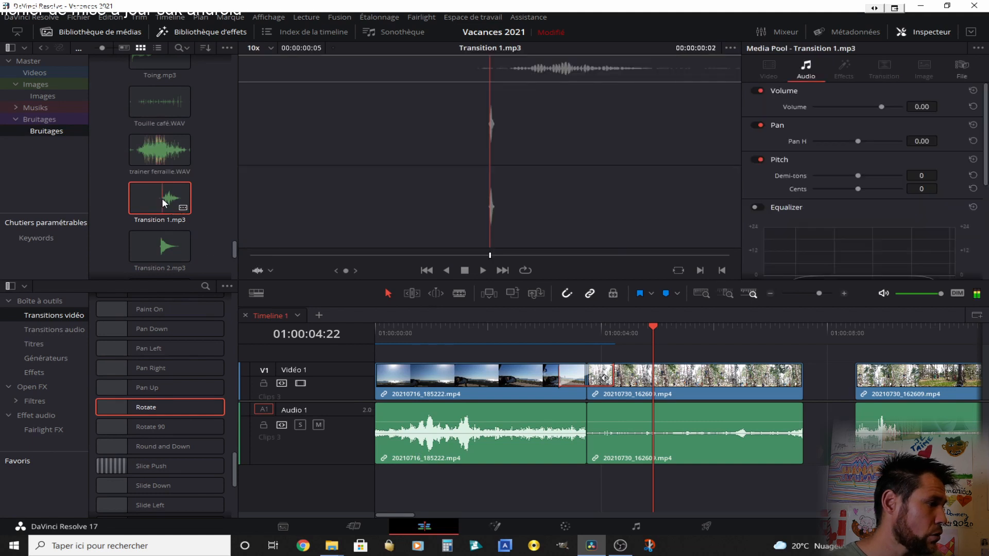
left_click_drag(161, 198, 580, 483)
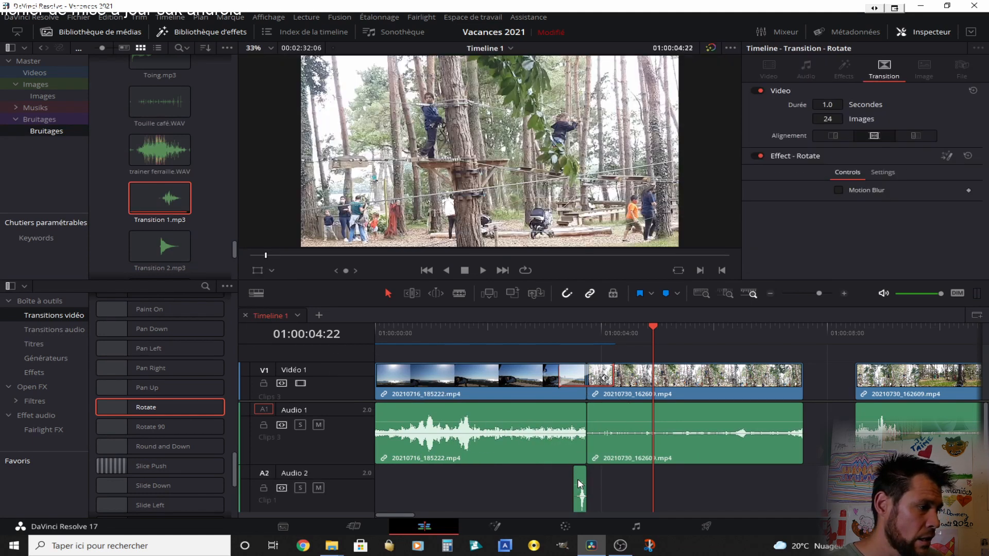
Turn off snapping and centre the Transition 1.mp3 sound on the cut between the first two clips.
left_click_drag(581, 338, 586, 333)
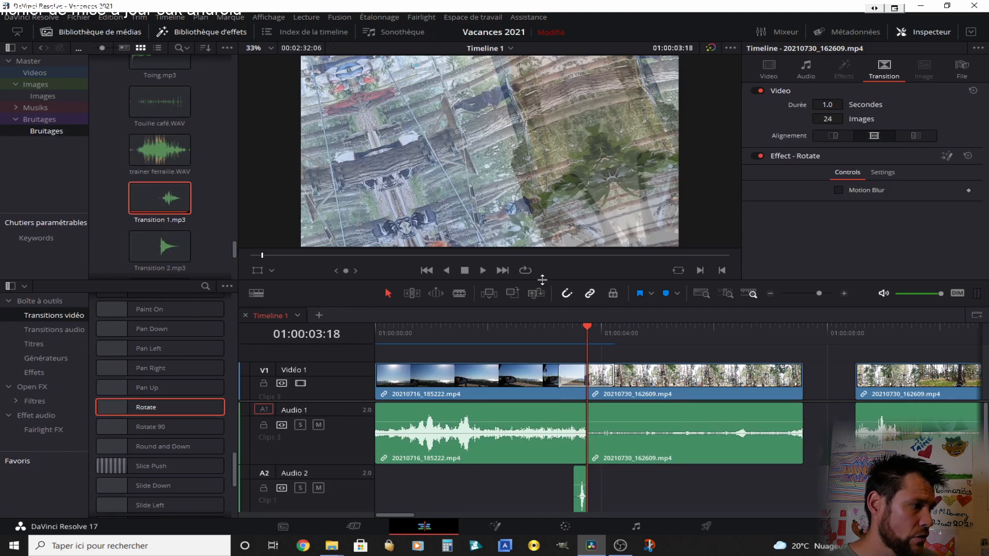
left_click_drag(542, 279, 542, 232)
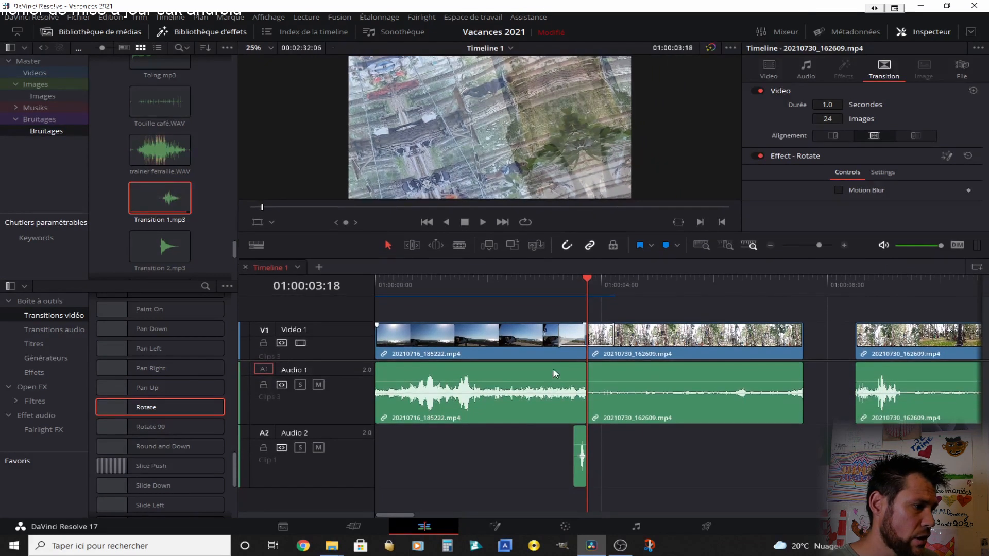
scroll(553, 356, "down", 1)
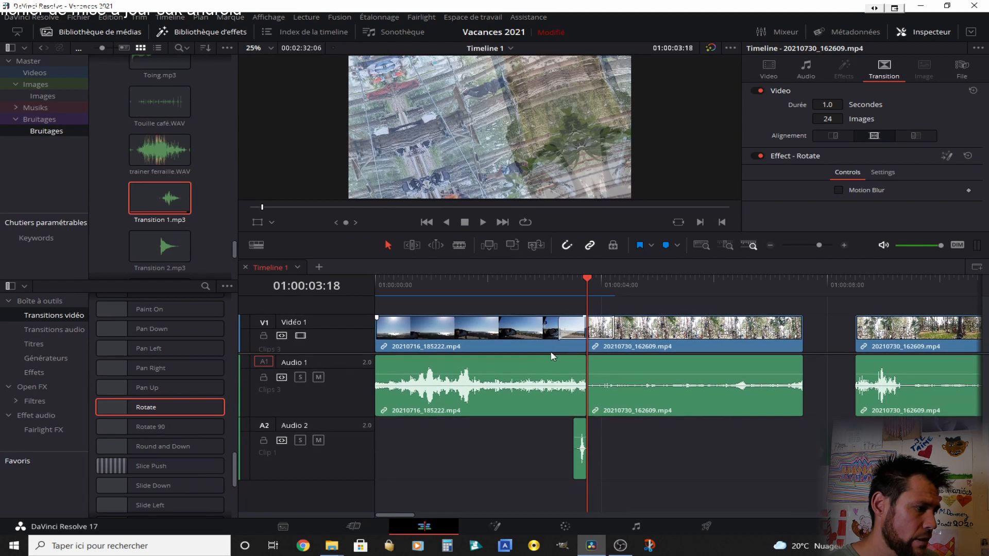
mouse_move(579, 438)
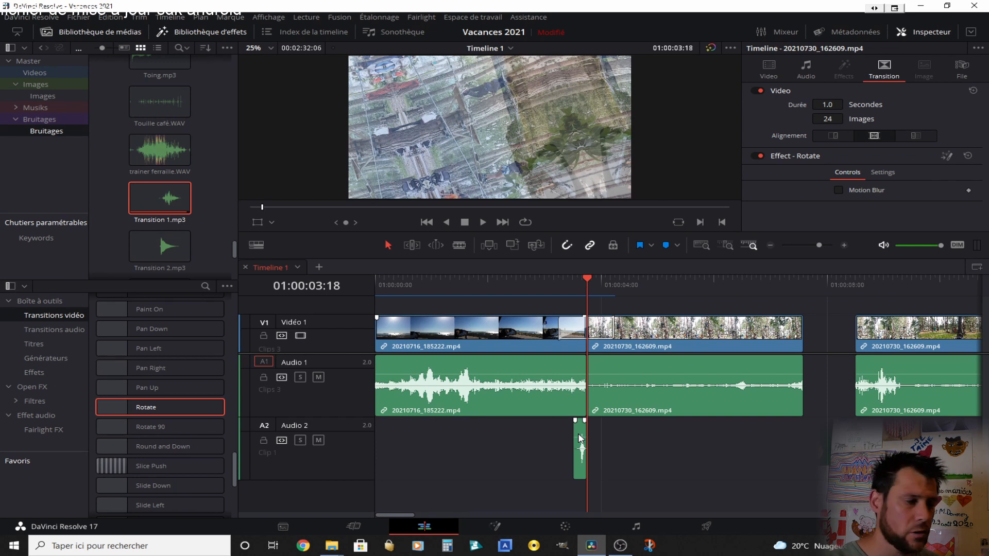
left_click(579, 438)
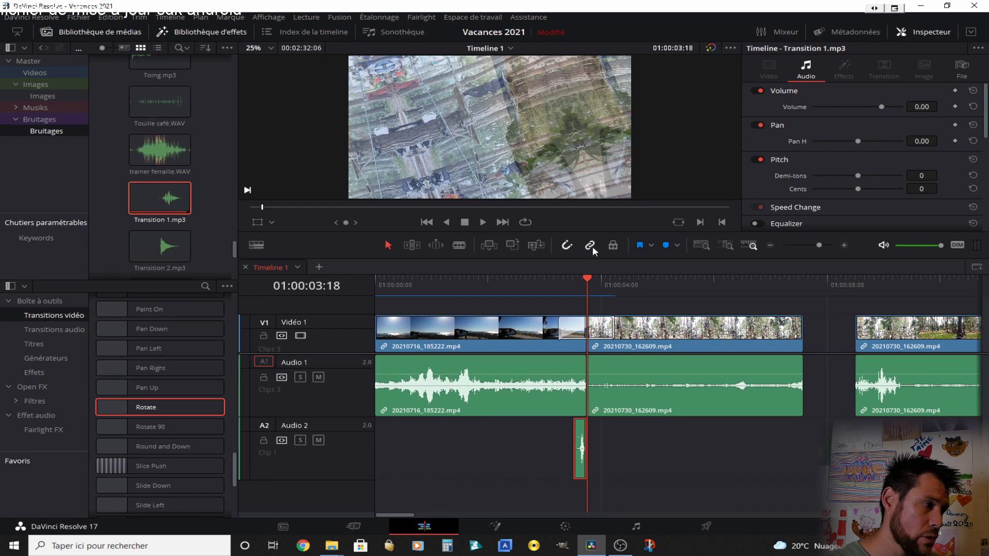
left_click(567, 245)
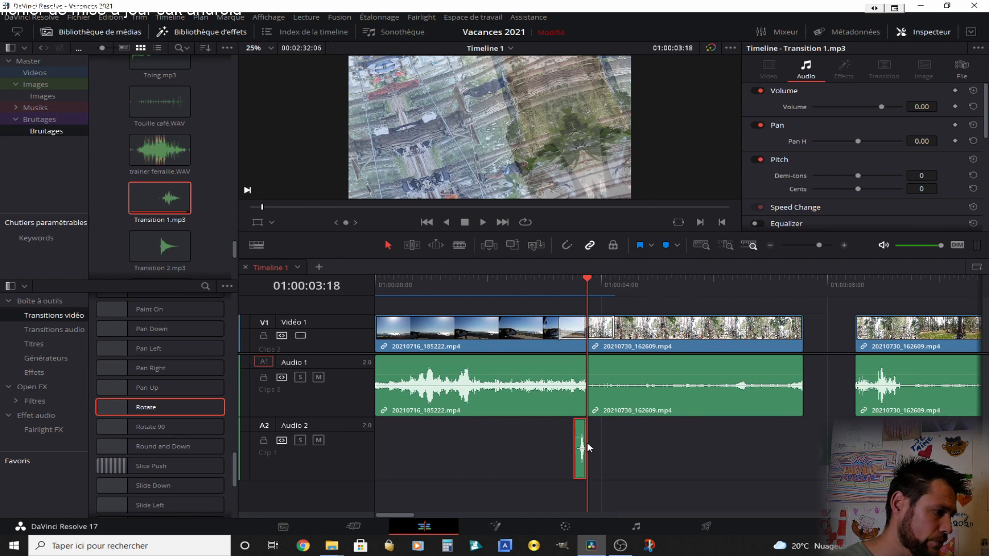
left_click(844, 246)
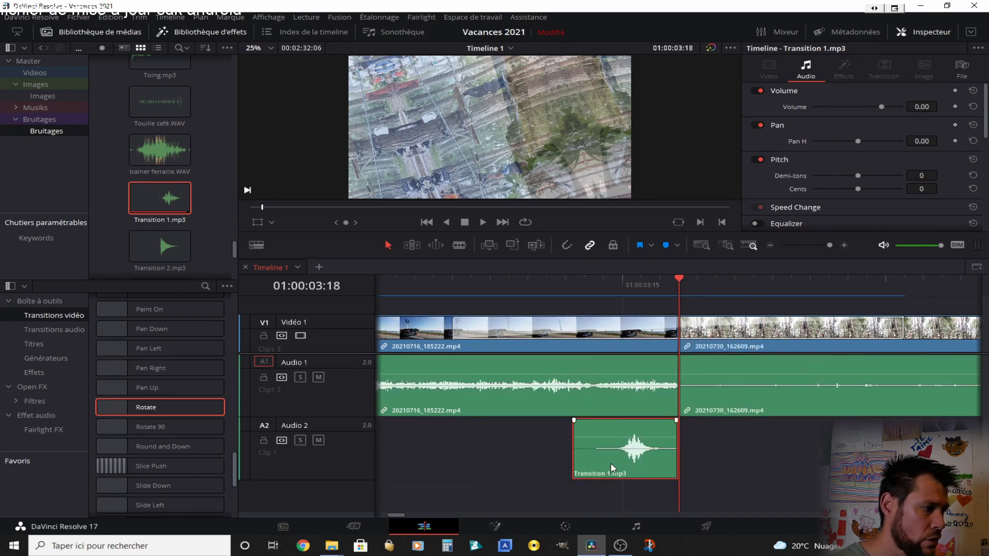
left_click_drag(611, 463, 653, 469)
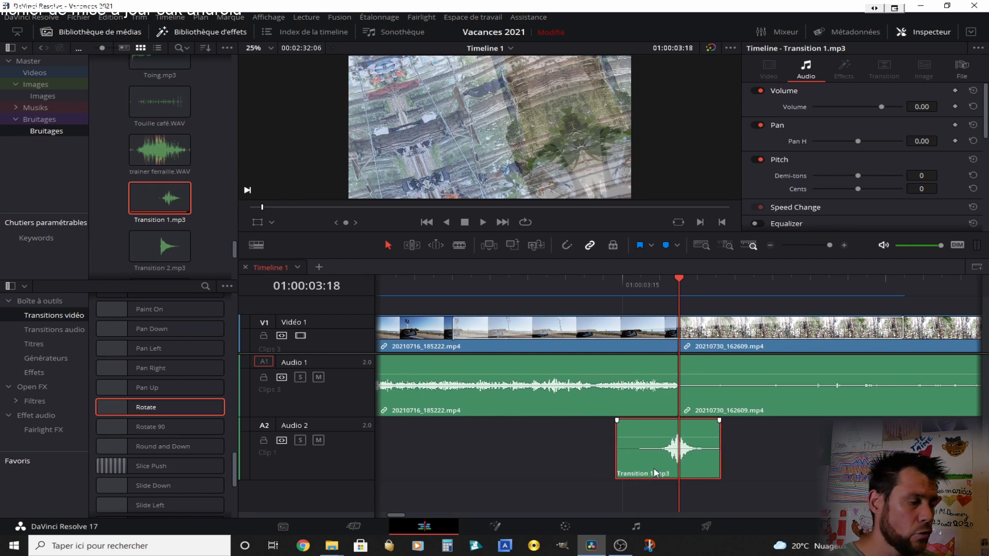
Play the timeline across the first cut to check the Rotate transition together with its sound.
left_click(771, 244)
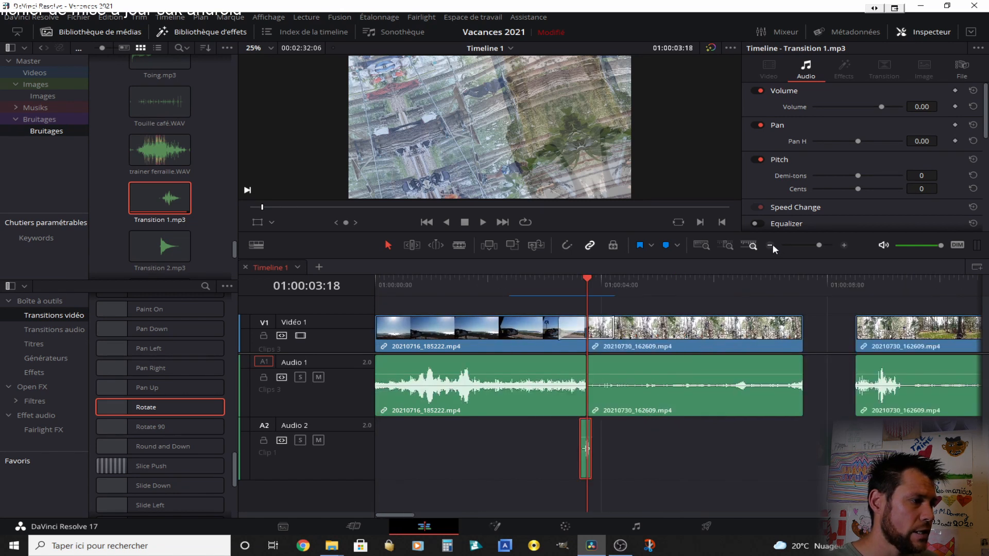
left_click(500, 291)
key("space")
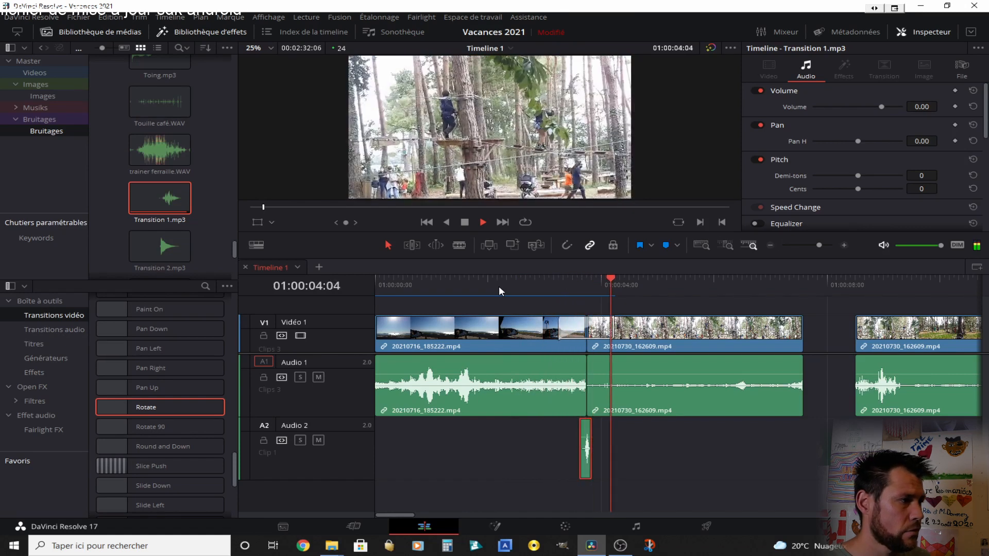
key("space")
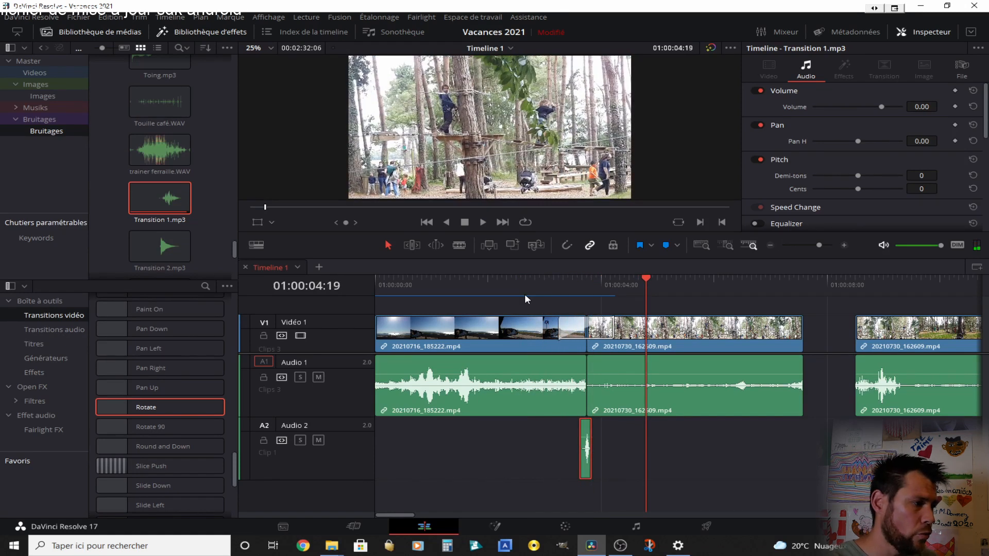
Set the Rotate transition's duration to 12 frames and play the timeline across it.
left_click(572, 332)
left_click(828, 120)
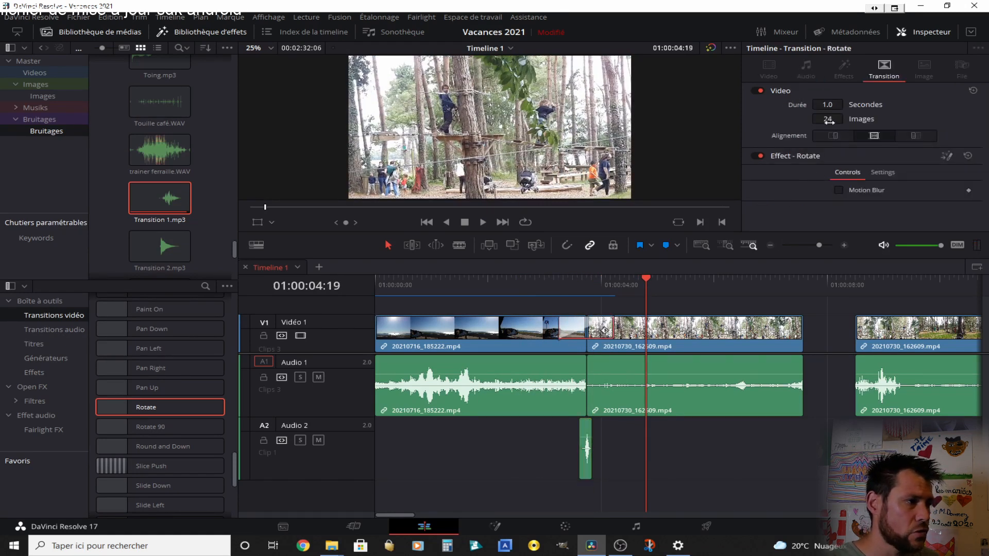
type("12")
key("Return")
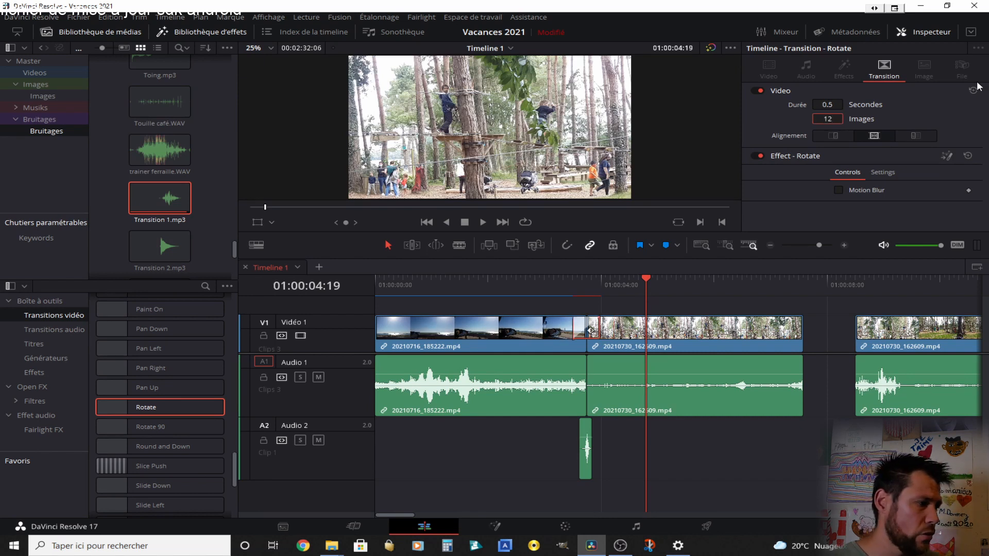
left_click(561, 282)
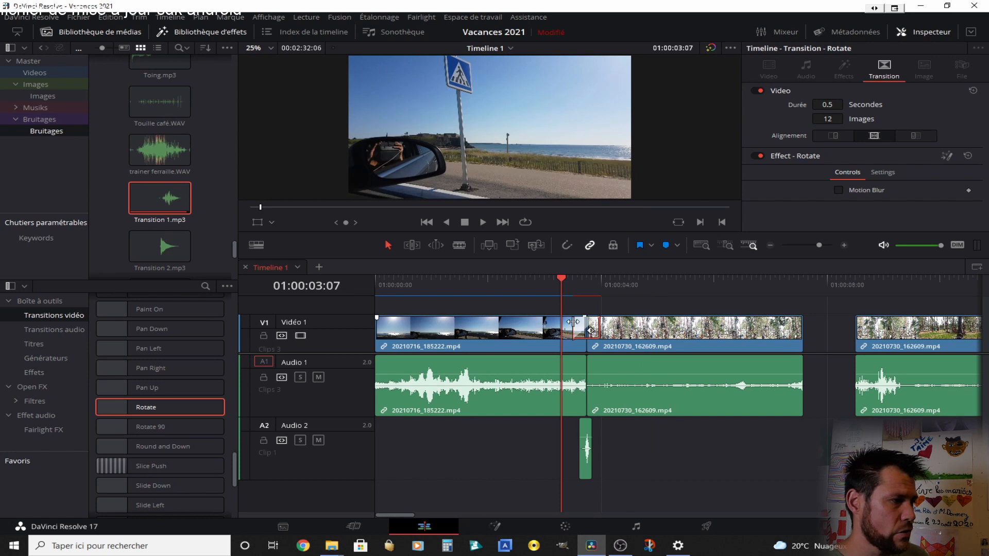
key("space")
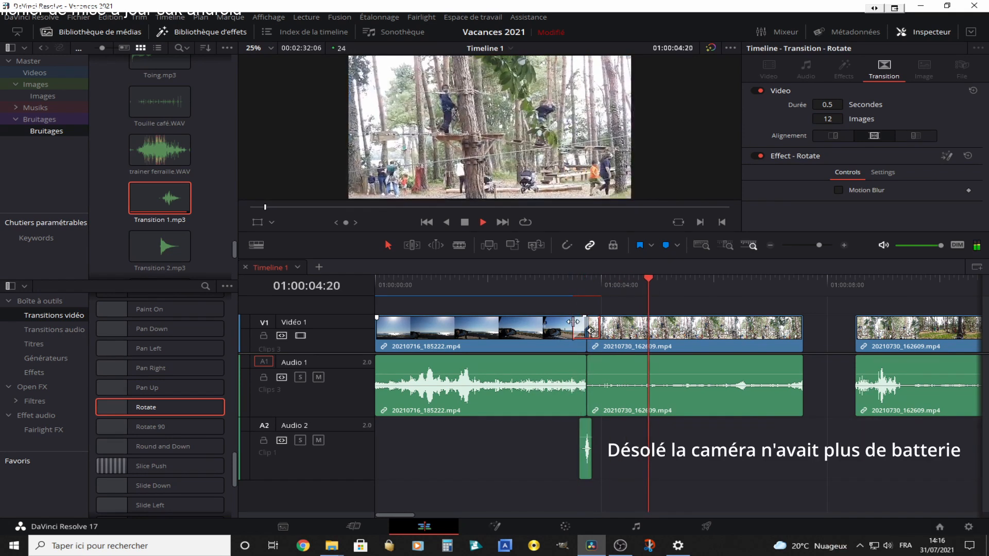
key("space")
Enable motion blur on the Rotate transition with quality 4 and shutter angle 223.9, and play the timeline across it.
left_click(838, 190)
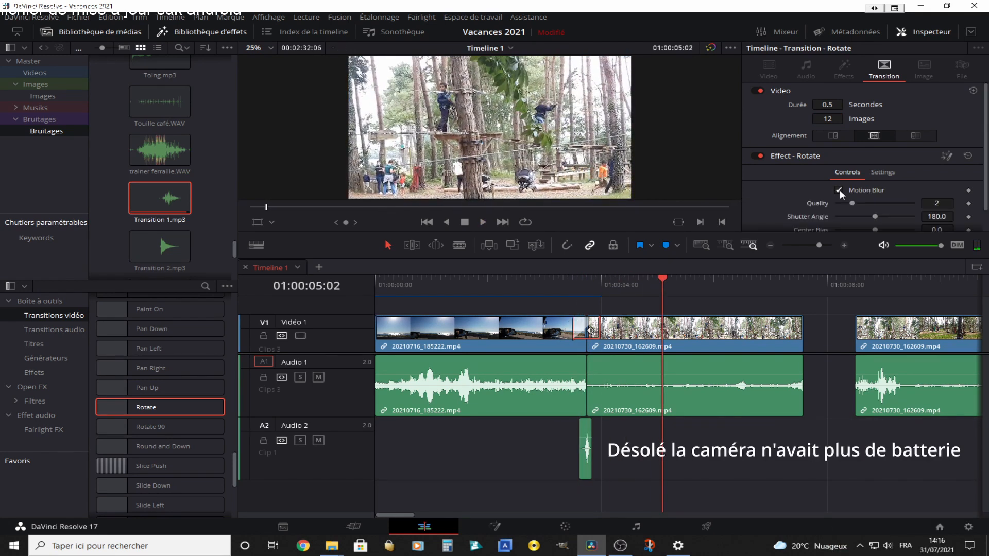
left_click_drag(852, 203, 884, 217)
left_click(580, 275)
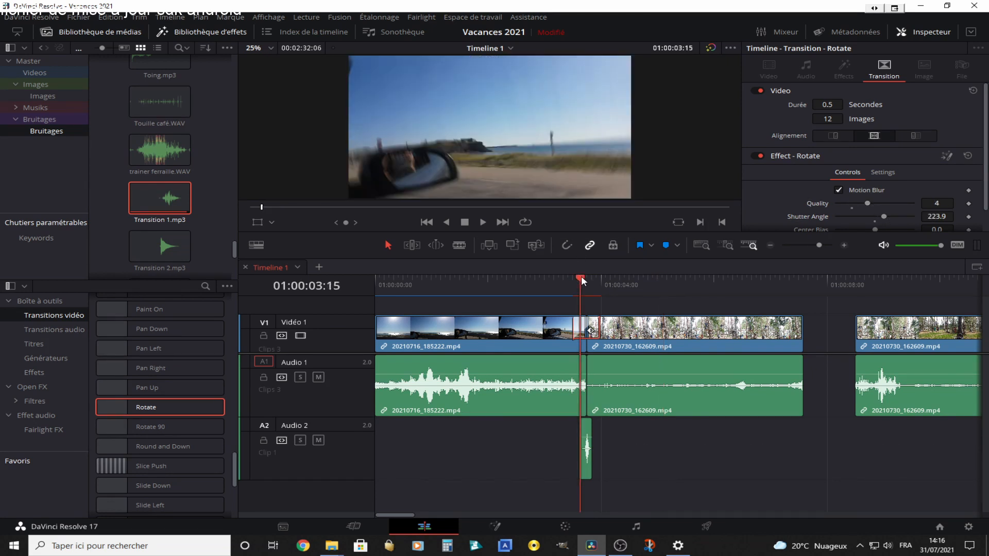
left_click(559, 278)
key("space")
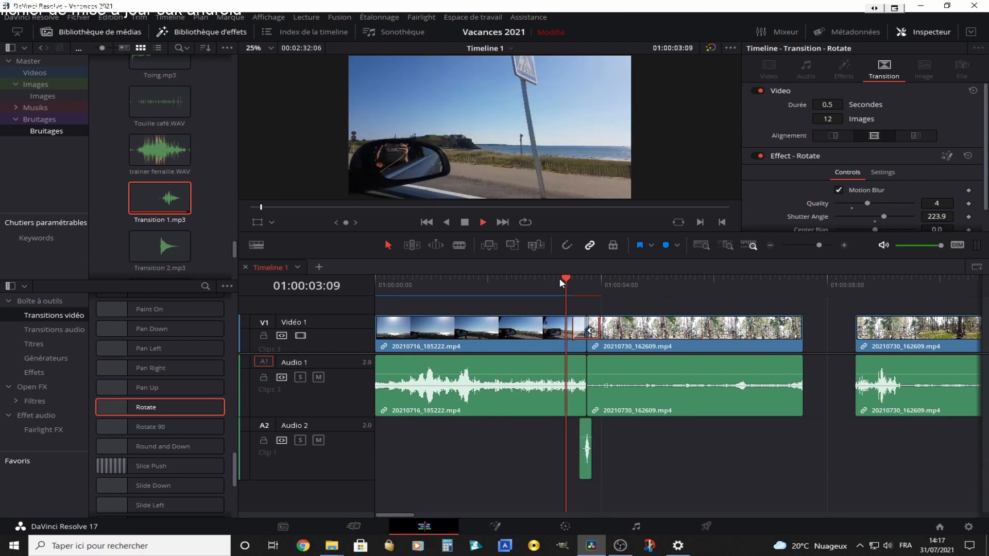
key("space")
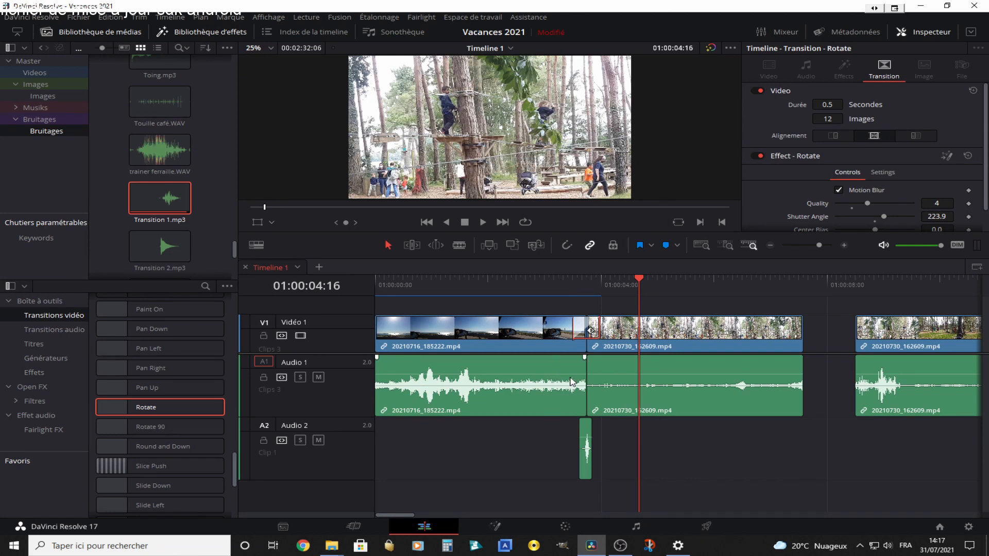
Turn snapping back on and move the third clip earlier to close the gap after the second clip.
left_click_drag(896, 337, 855, 328)
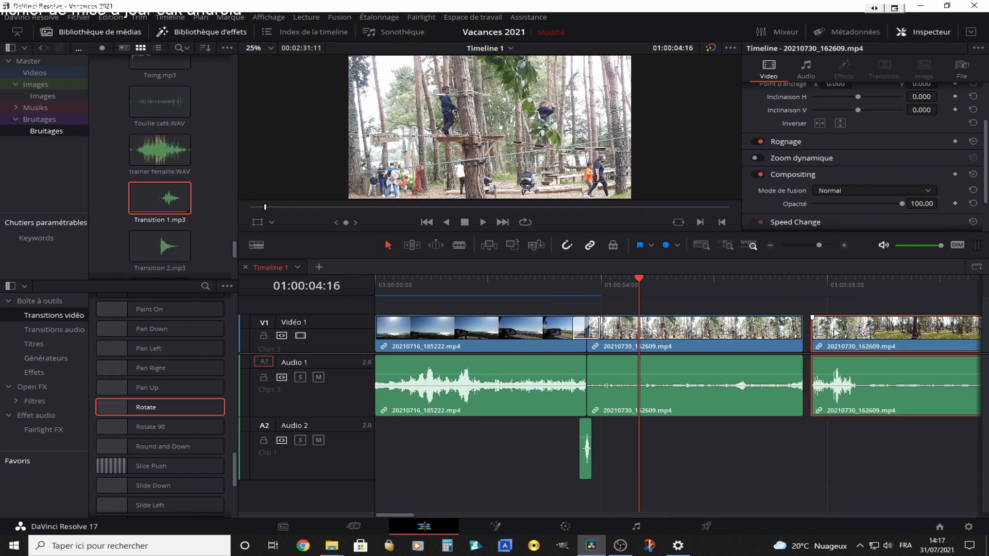
left_click_drag(840, 330, 831, 328)
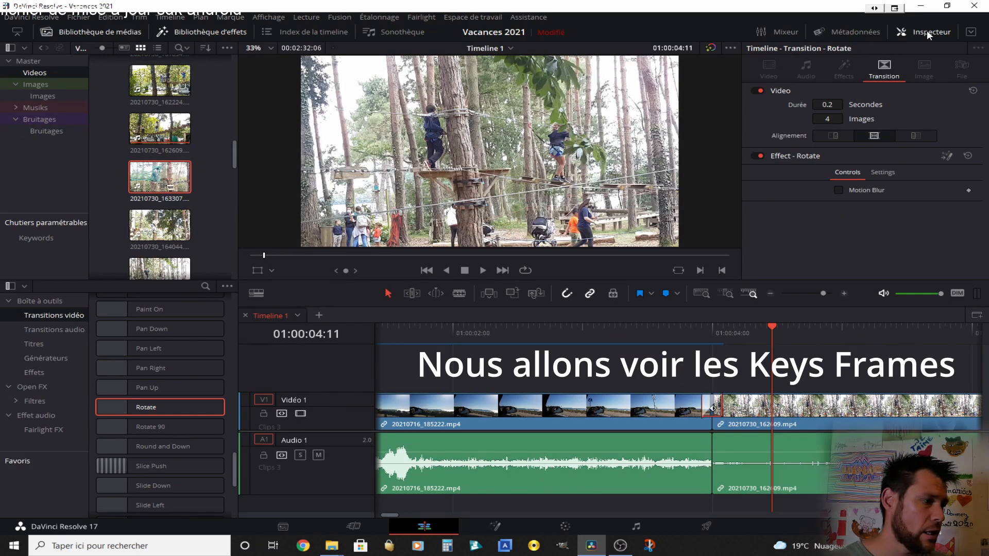
Show the first clip's video properties with the playhead at about 01:00:03:12 and look through its transform, cropping and compositing settings.
left_click(656, 409)
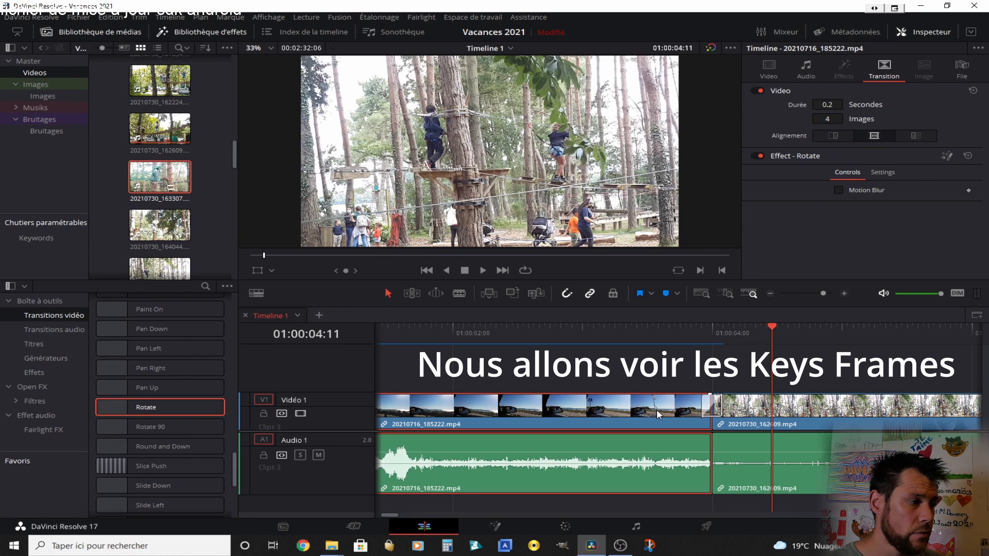
left_click(767, 69)
left_click(649, 333)
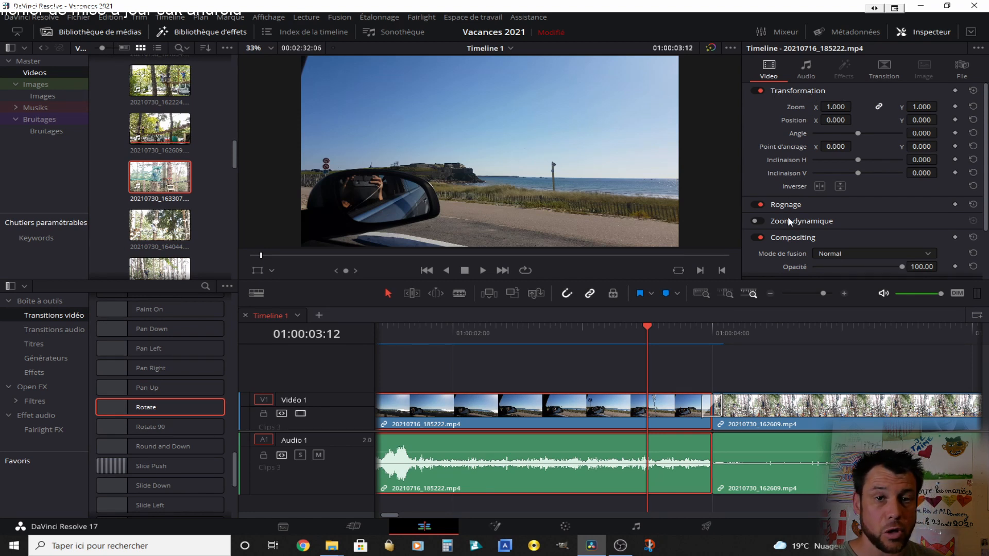
scroll(788, 253, "down", 3)
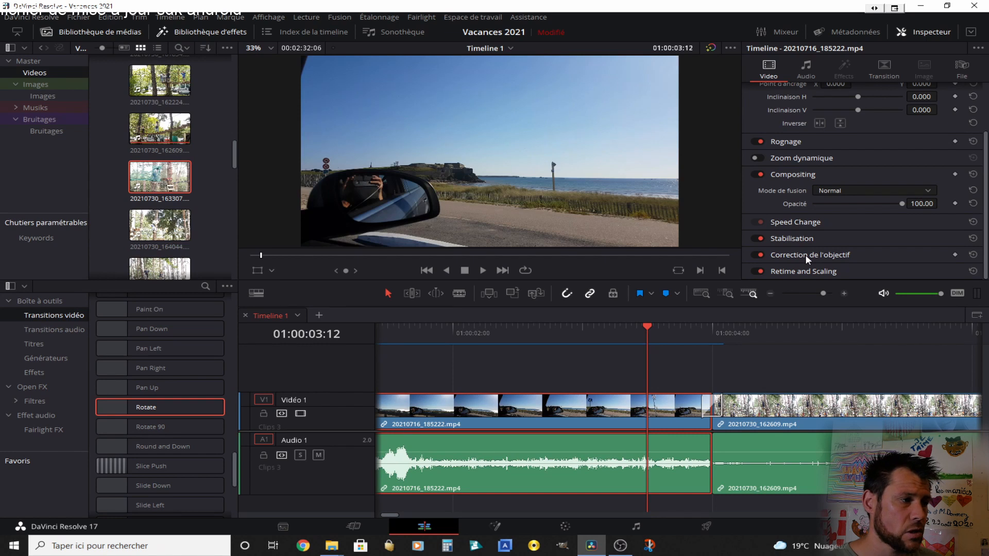
scroll(815, 273, "up", 3)
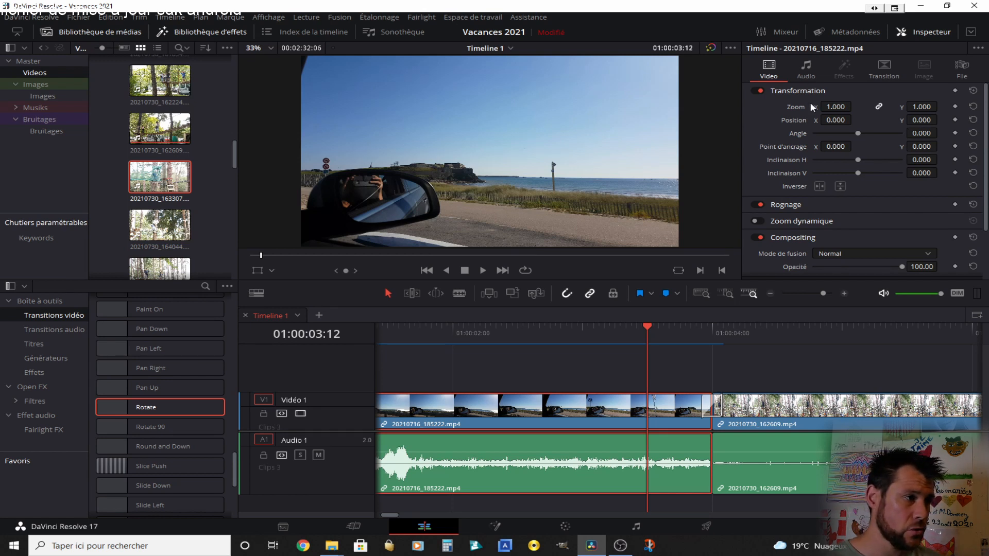
Try reducing the first clip's zoom to 0.850 and reset it.
mouse_move(836, 106)
left_mouse_down()
mouse_move(857, 106)
mouse_move(835, 107)
left_mouse_up()
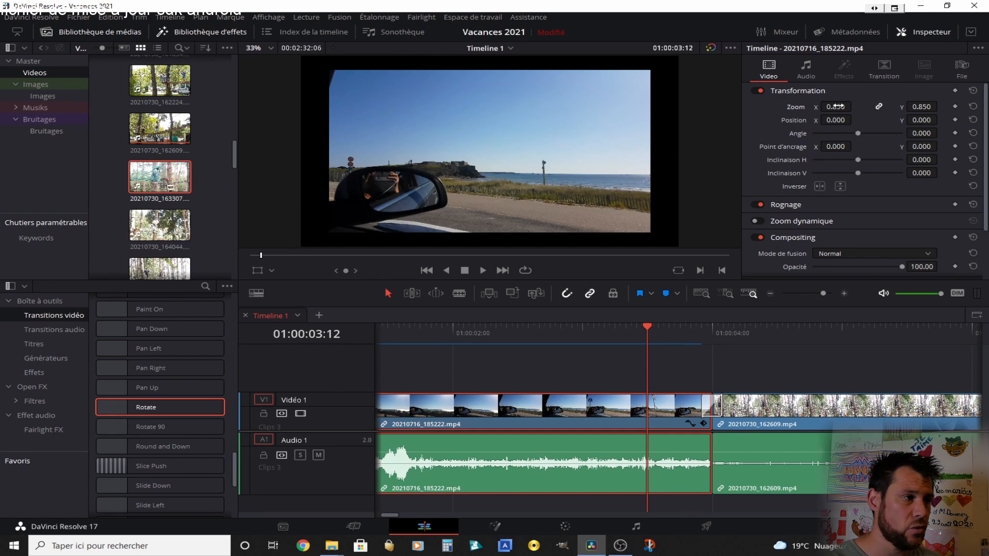
double_click(795, 106)
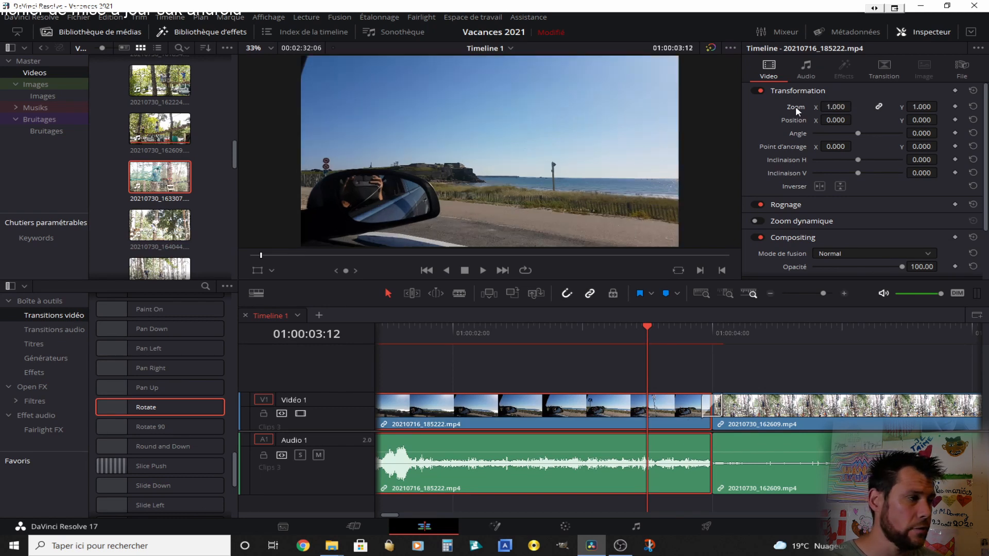
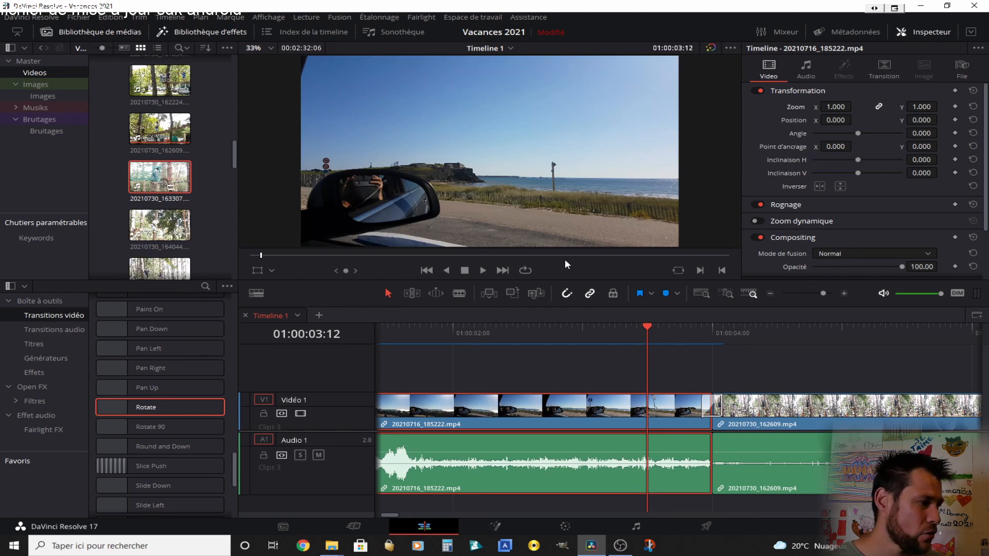
Set the first clip's opacity to 0 and add an opacity keyframe at its start, 01:00:00:00.
left_click_drag(529, 336, 316, 305)
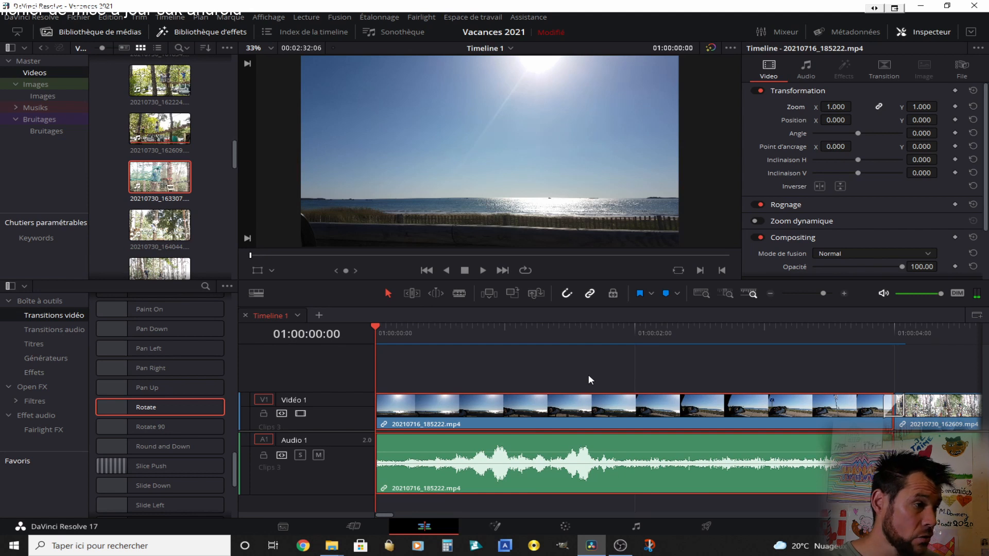
scroll(779, 220, "down", 3)
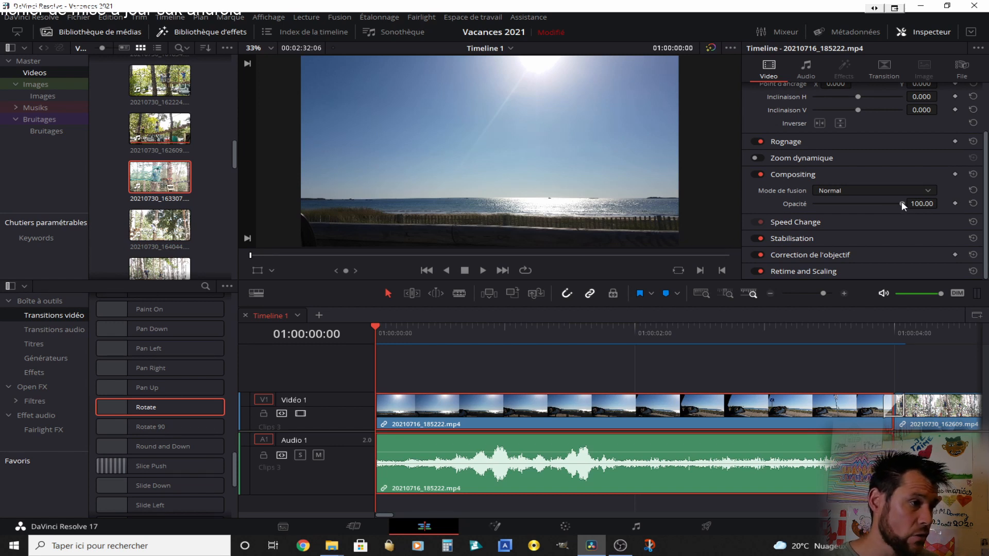
left_click_drag(901, 202, 787, 224)
key("space")
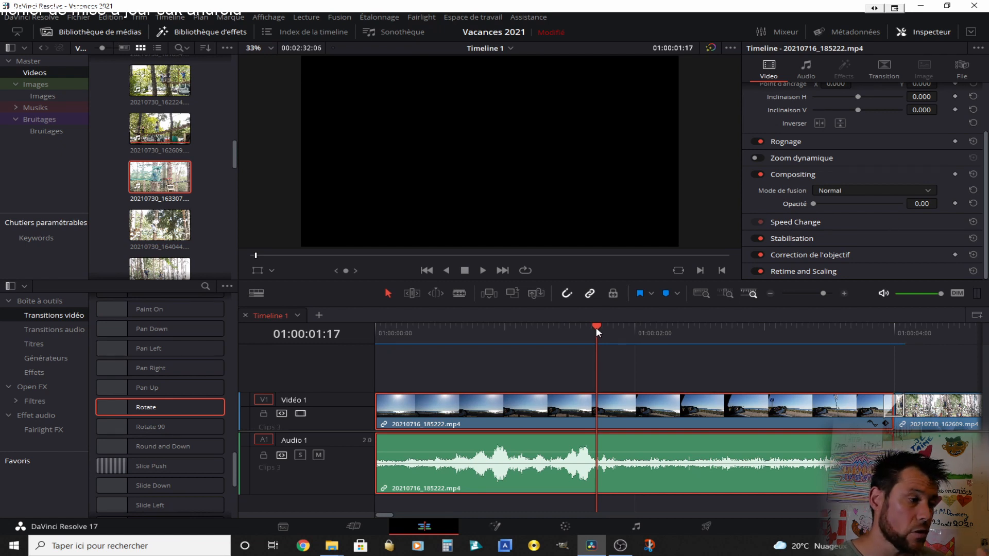
left_click_drag(595, 327, 179, 324)
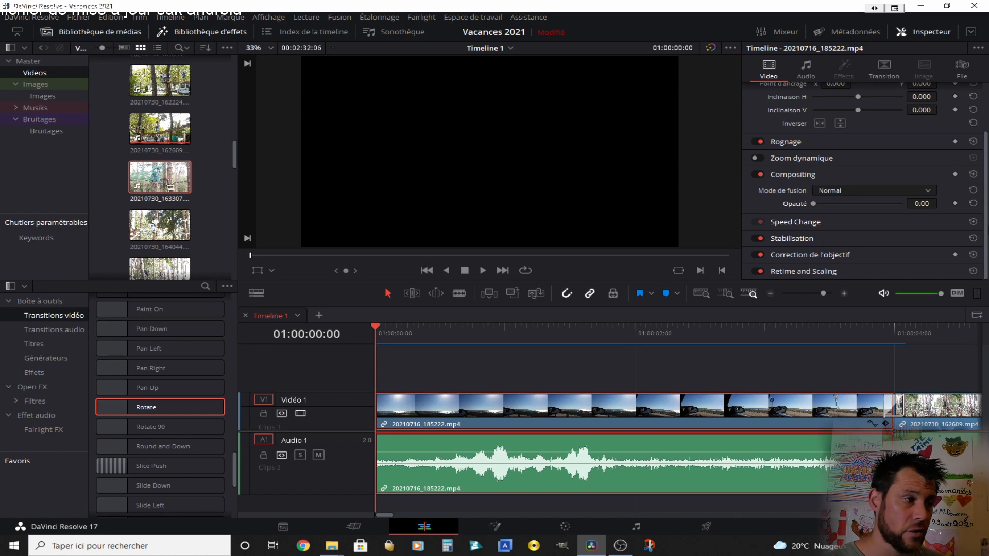
left_click(956, 204)
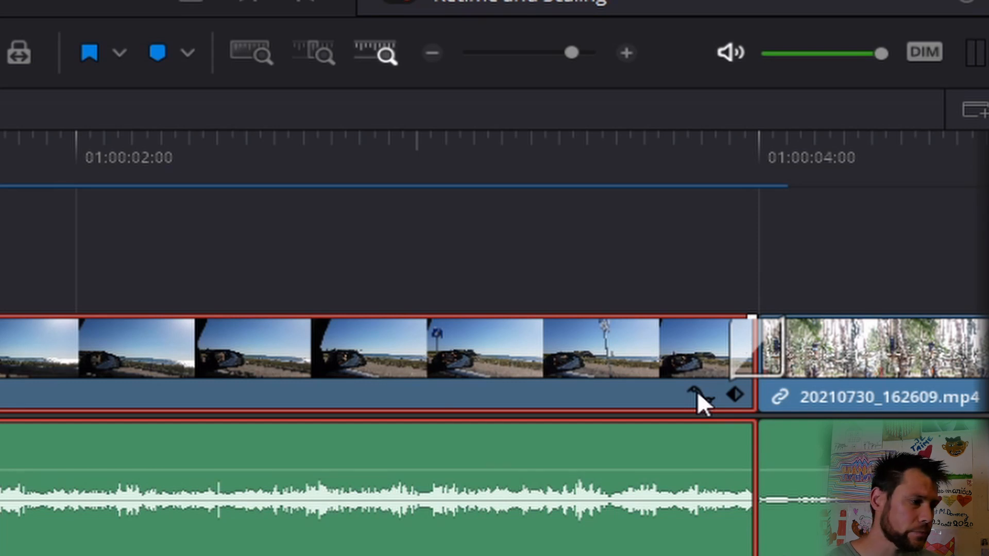
Show the first clip's keyframe track and add an opacity keyframe of 100 at 01:00:01:01.
left_click(734, 392)
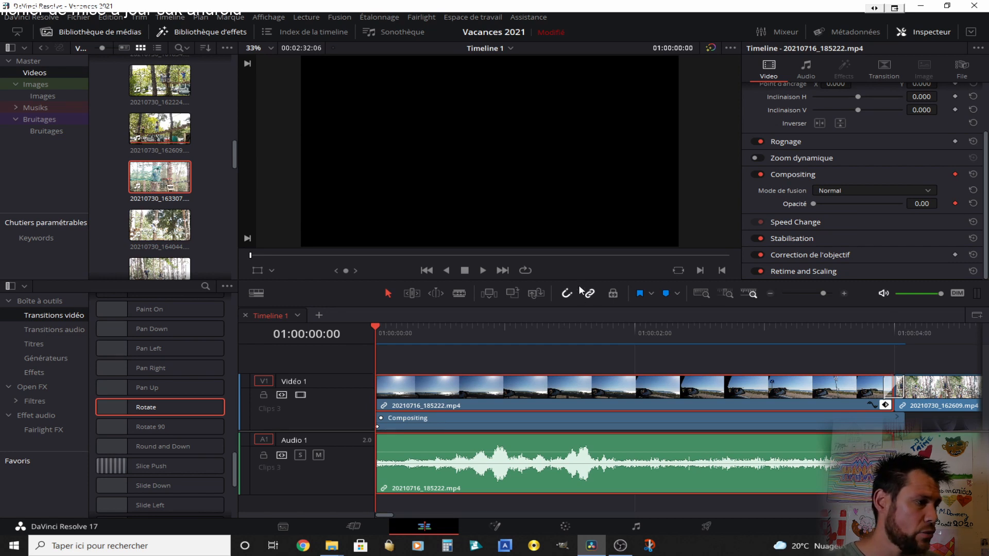
left_click(844, 293)
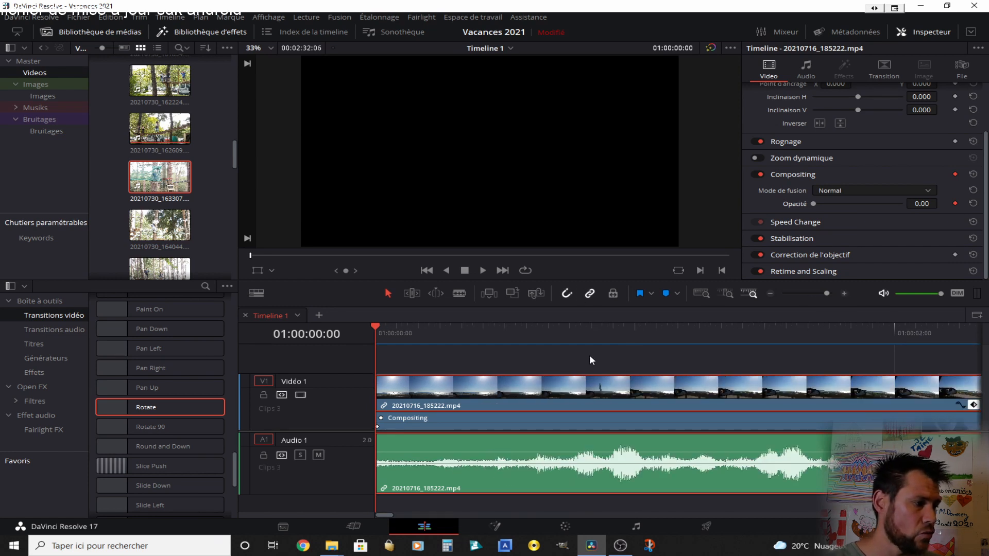
left_click(771, 293)
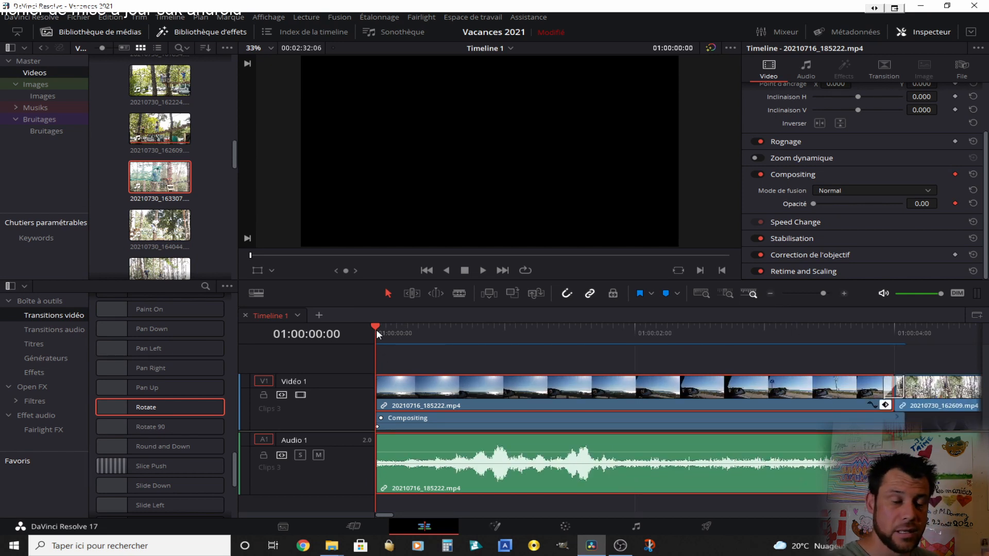
key("space")
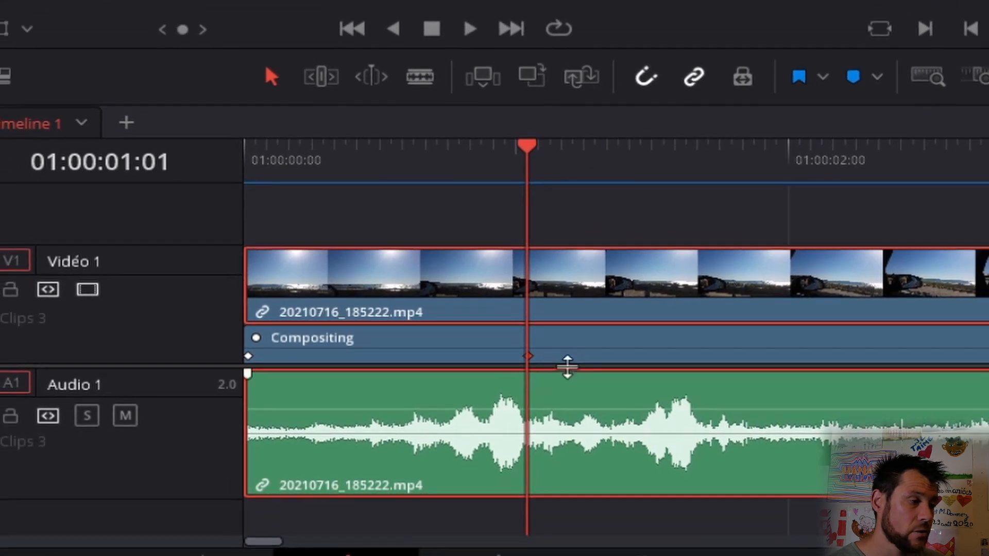
left_click_drag(526, 359, 525, 387)
left_click_drag(516, 421, 515, 421)
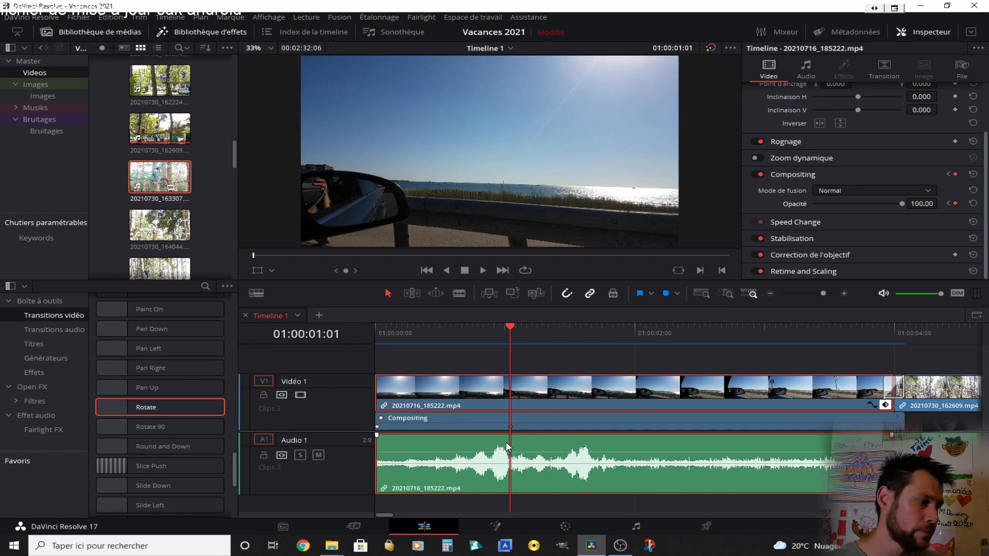
Play the first clip from the start of the timeline to check its opacity fade-in.
left_click_drag(439, 332, 283, 335)
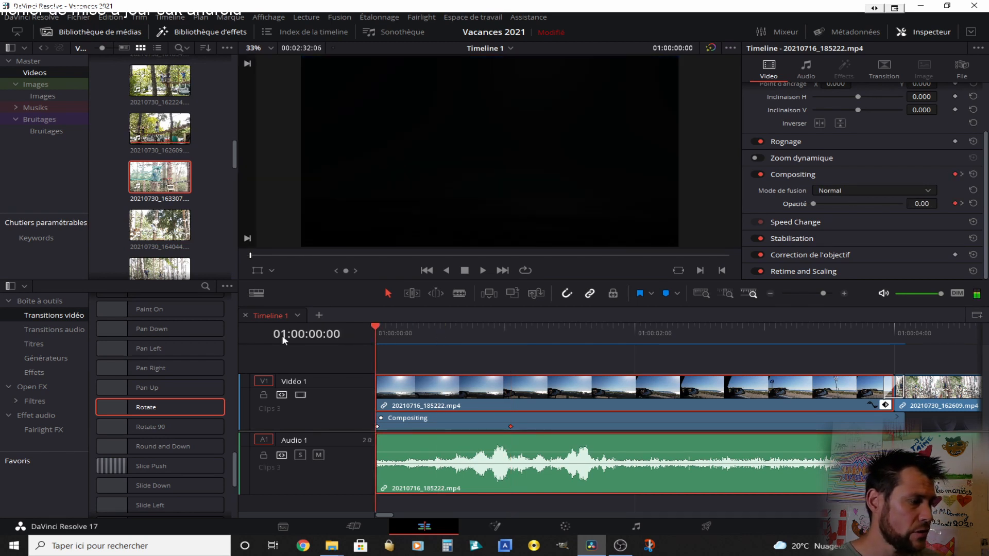
key("space")
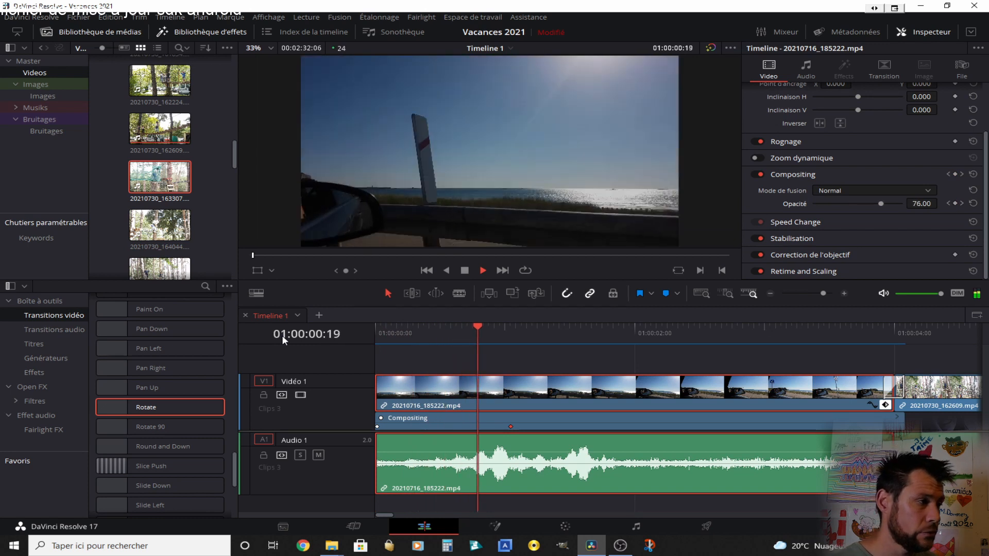
key("space")
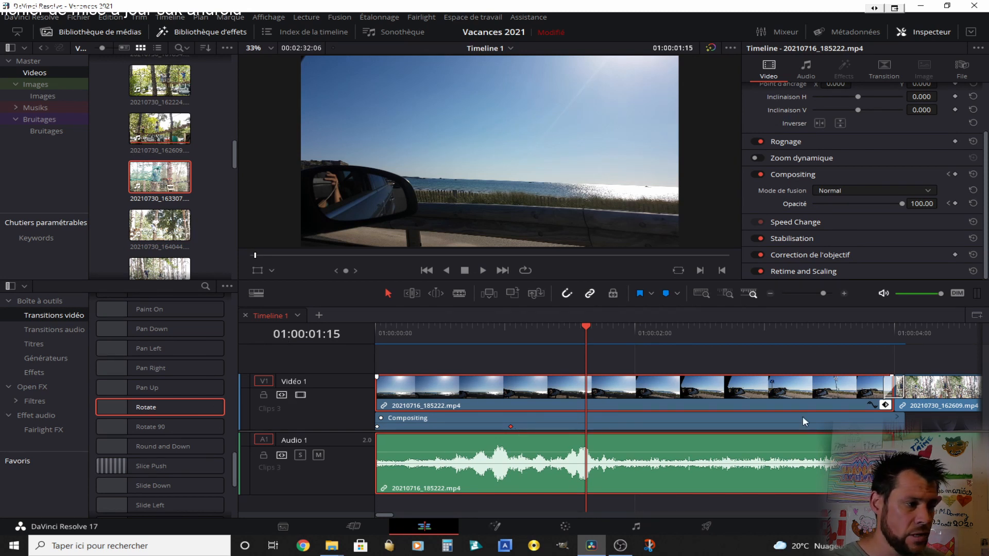
Open the first clip's opacity curve and give the keyframe at 01:00:01:01 a smooth incoming curve.
left_click(873, 403)
scroll(872, 403, "down", 3)
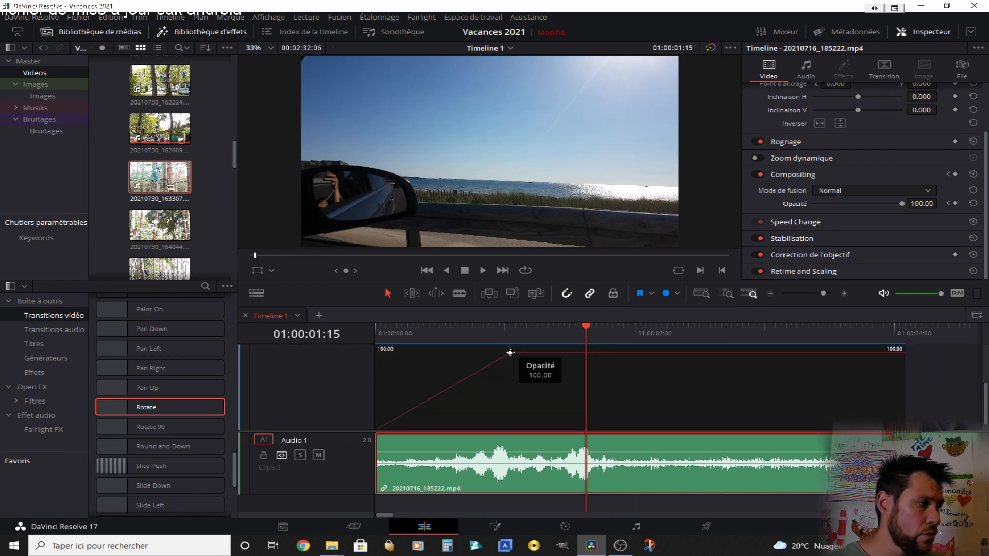
scroll(514, 350, "up", 2)
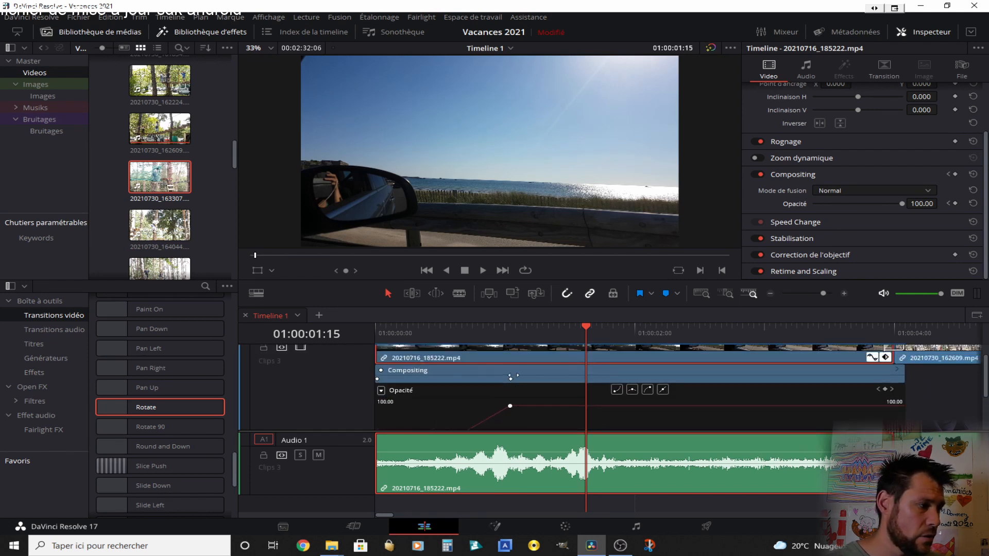
left_click(510, 405)
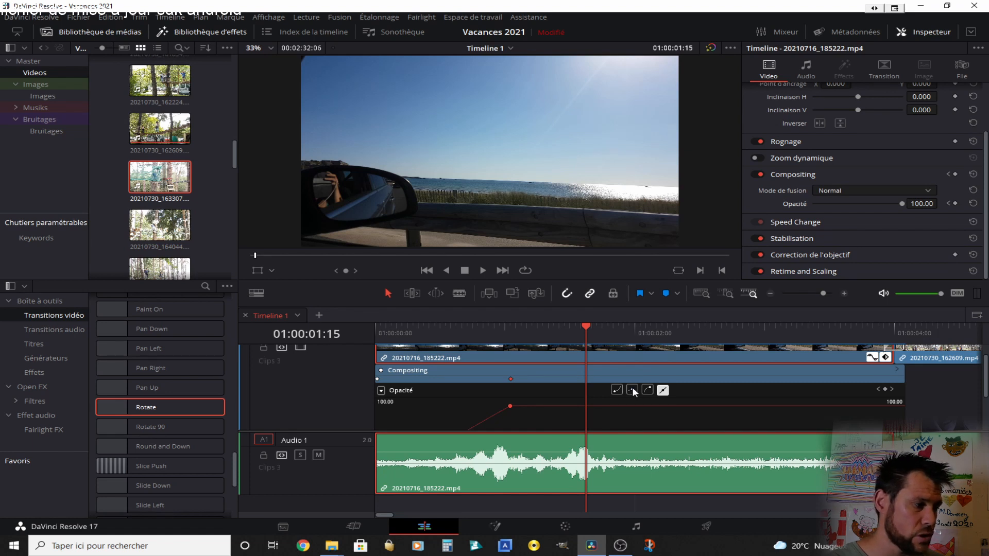
left_click(647, 390)
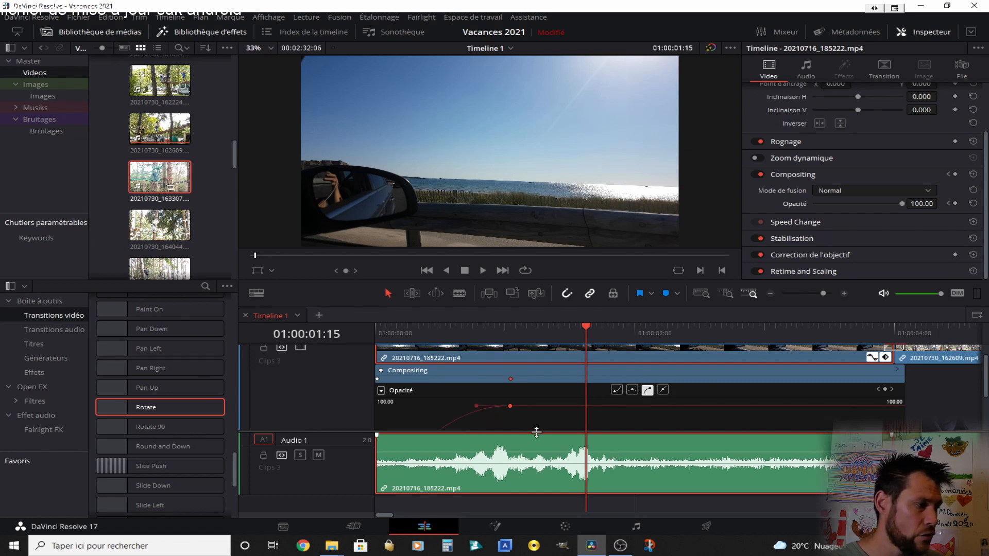
scroll(536, 431, "down", 2)
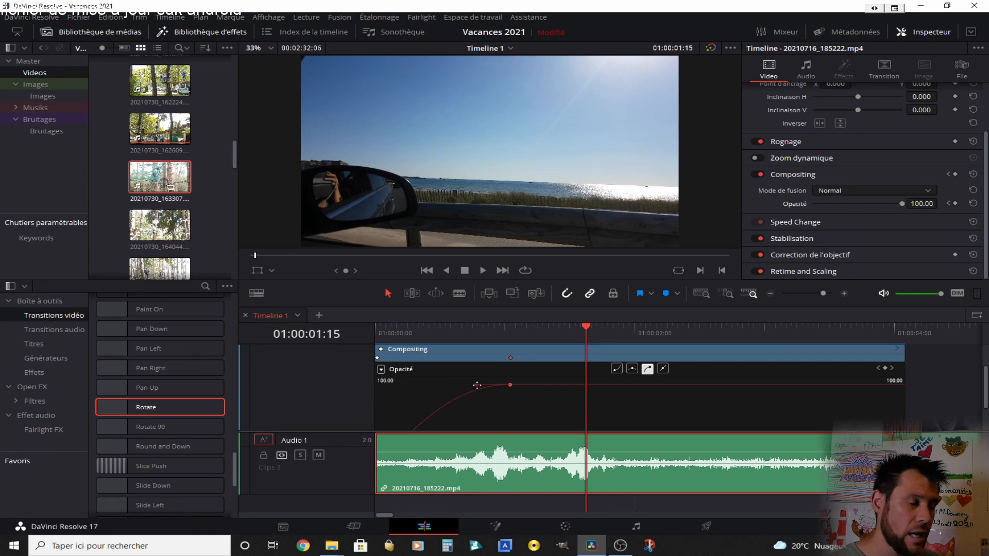
Try stretching the keyframe's curve handle back towards the clip's start for a faster initial fade, and play it from the beginning.
left_click_drag(476, 386, 414, 381)
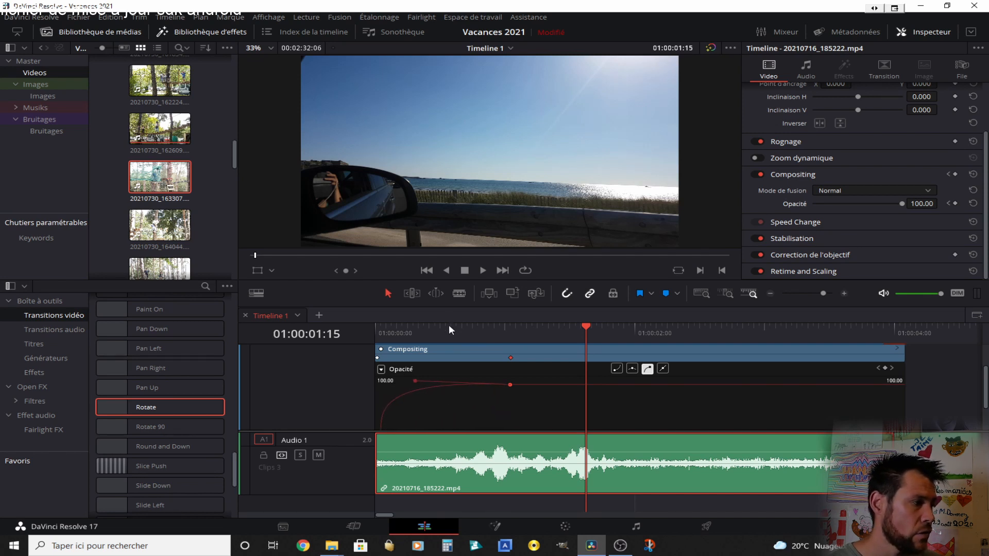
key("Home")
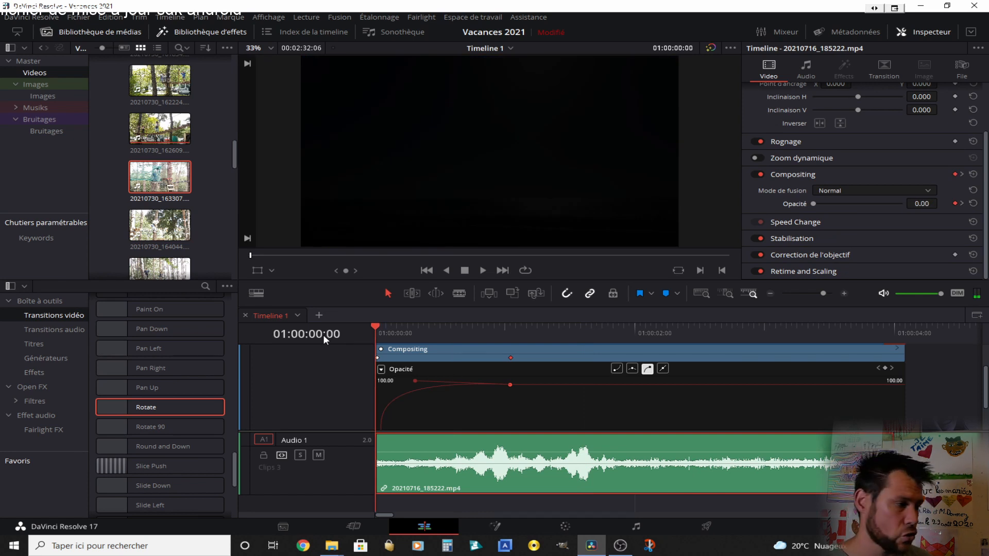
key("space")
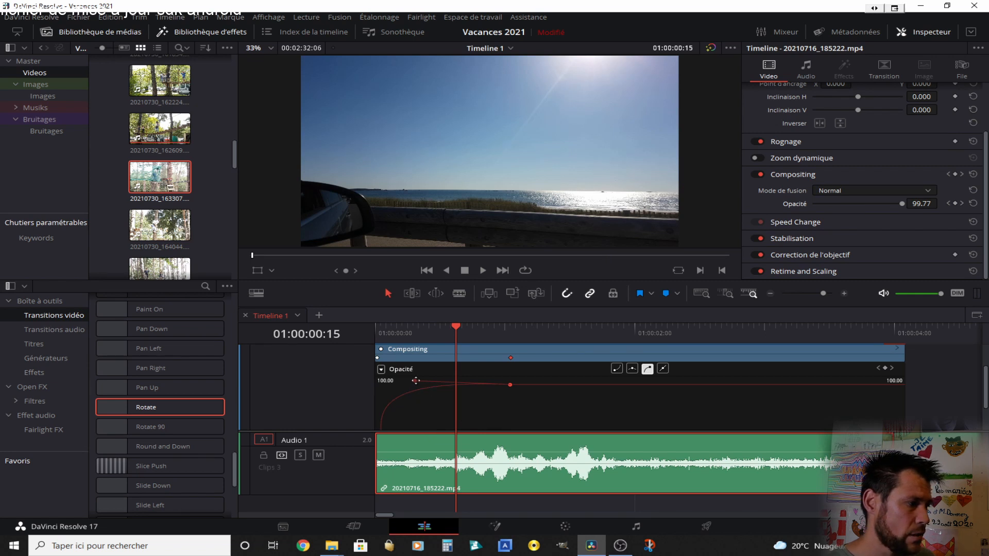
Move the curve handle directly below the second opacity keyframe so the fade rises steeply at its end, and play it from the start.
left_click_drag(415, 381, 510, 414)
left_click(378, 328)
key("space")
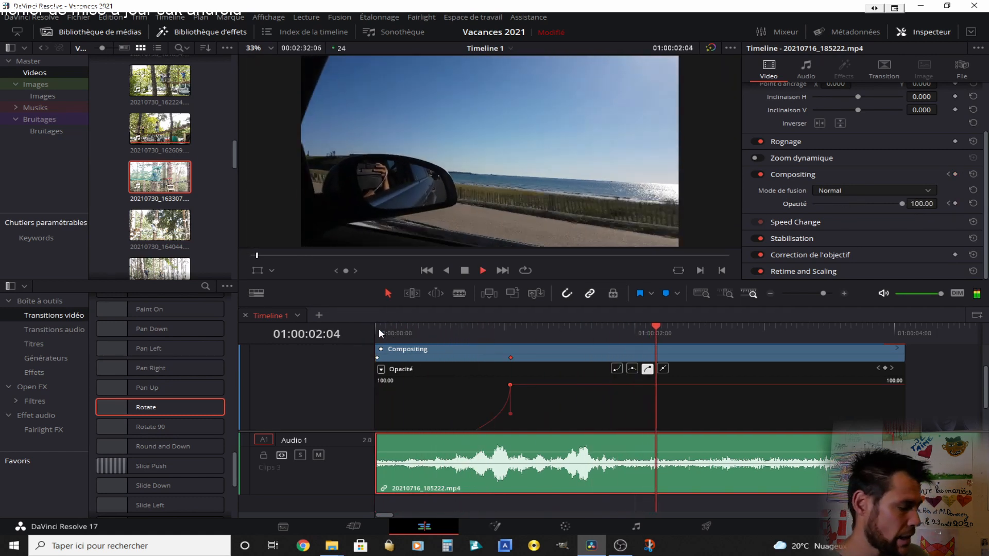
key("space")
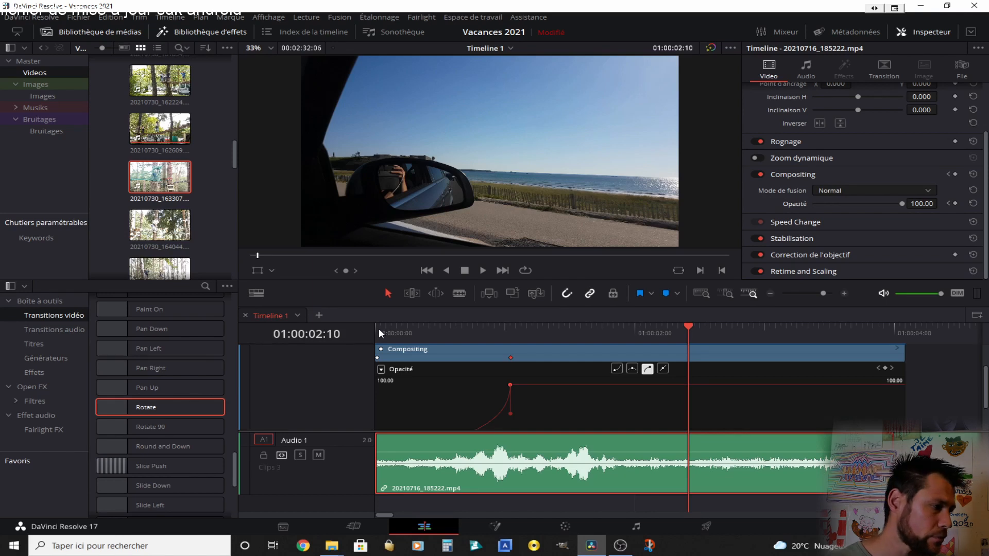
Look through the curve's list of animatable parameters, and hide the first clip's keyframe track and curve editor.
left_click(380, 369)
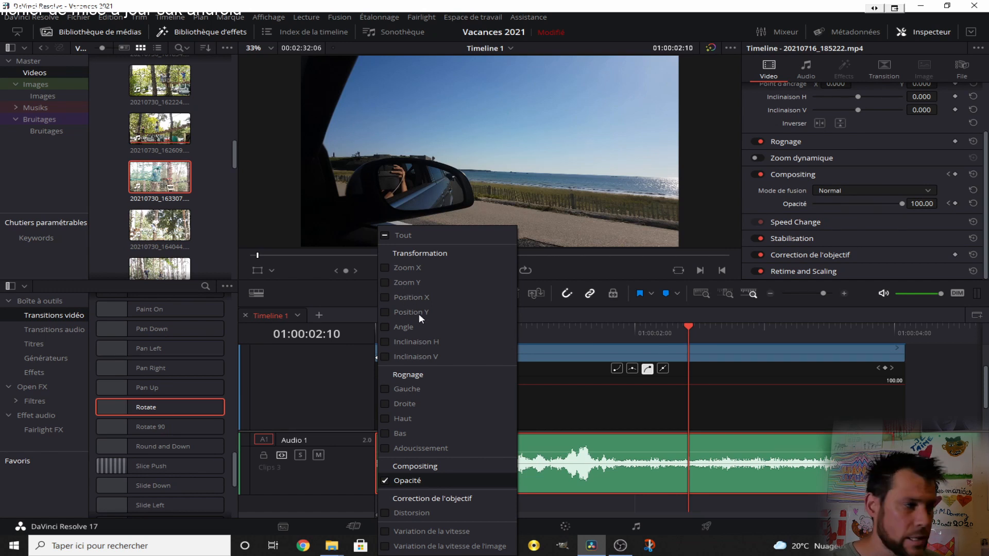
left_click(660, 407)
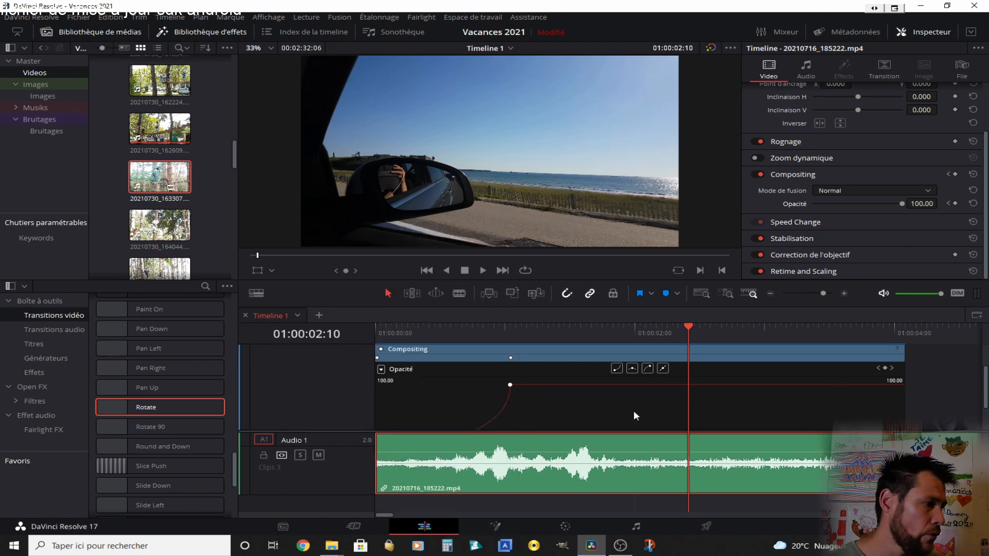
scroll(845, 388, "up", 2)
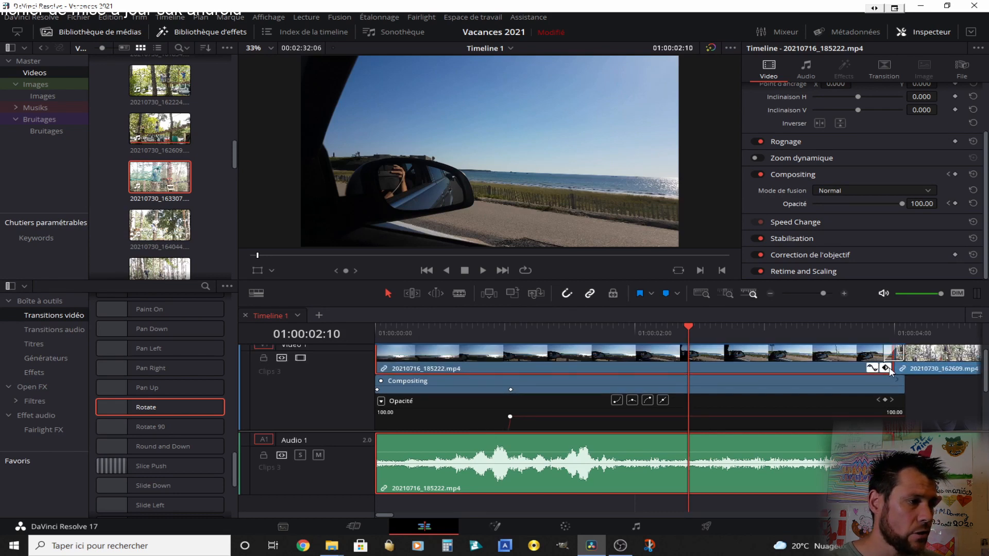
left_click(886, 368)
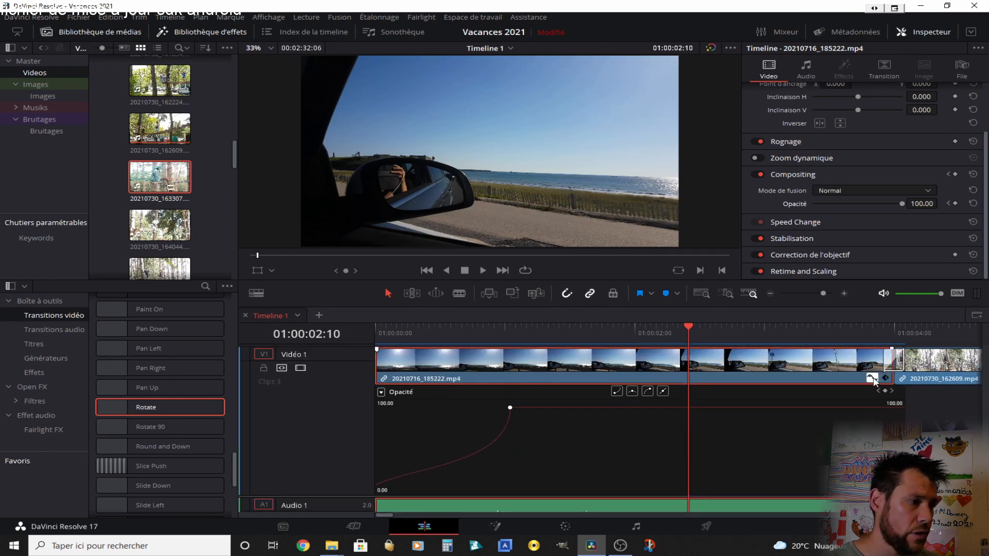
left_click(872, 377)
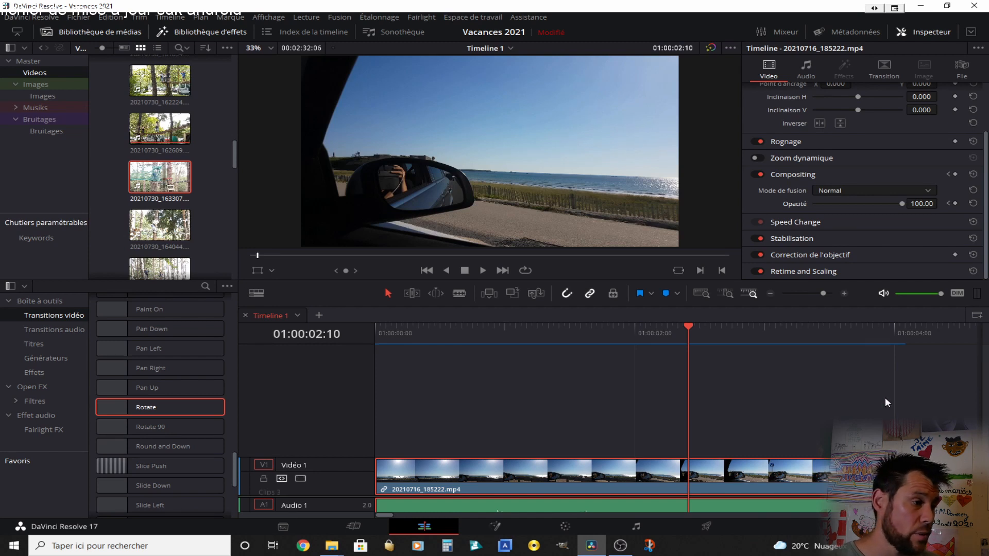
Look through the clip's video properties, expand the cropping settings and try the left crop on the second clip.
scroll(863, 273, "up", 3)
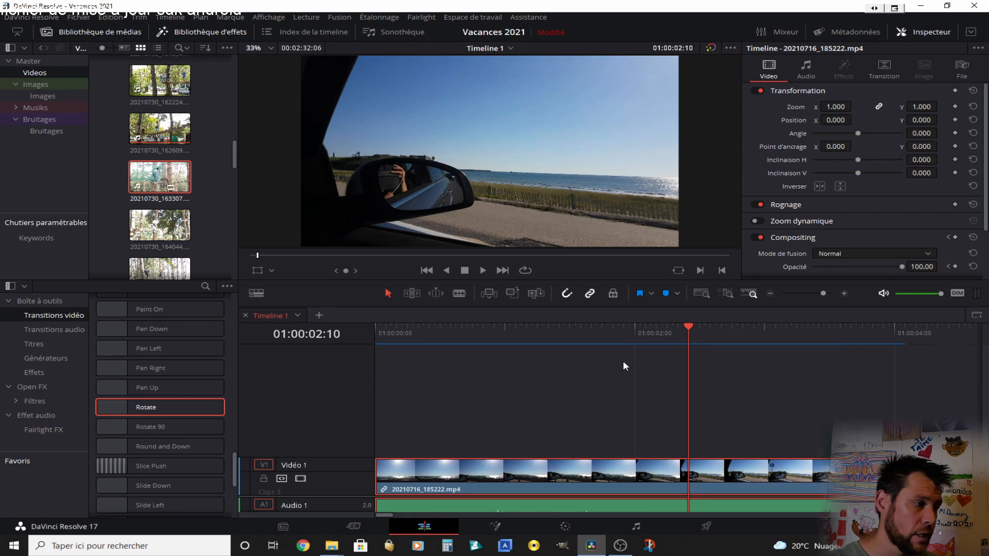
scroll(834, 254, "down", 2)
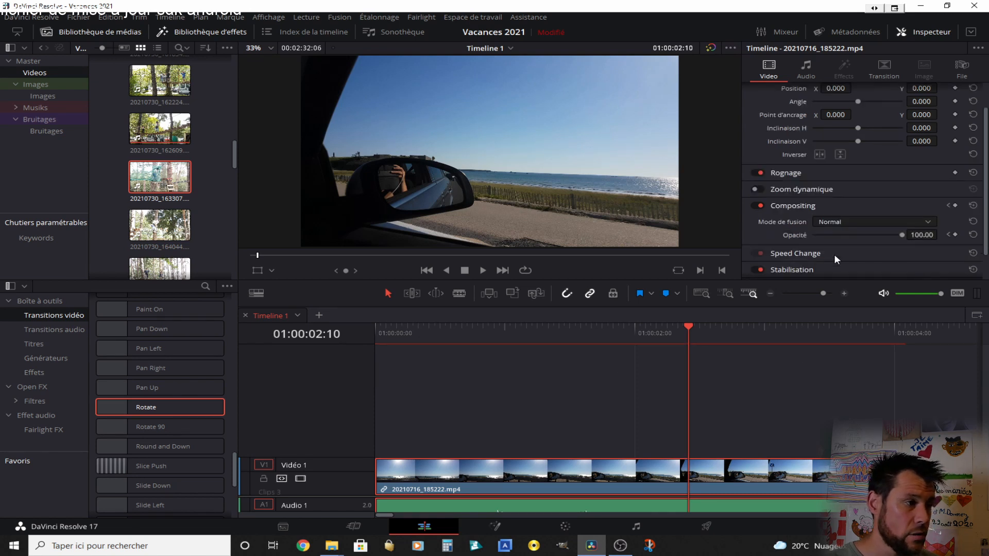
scroll(833, 254, "down", 1)
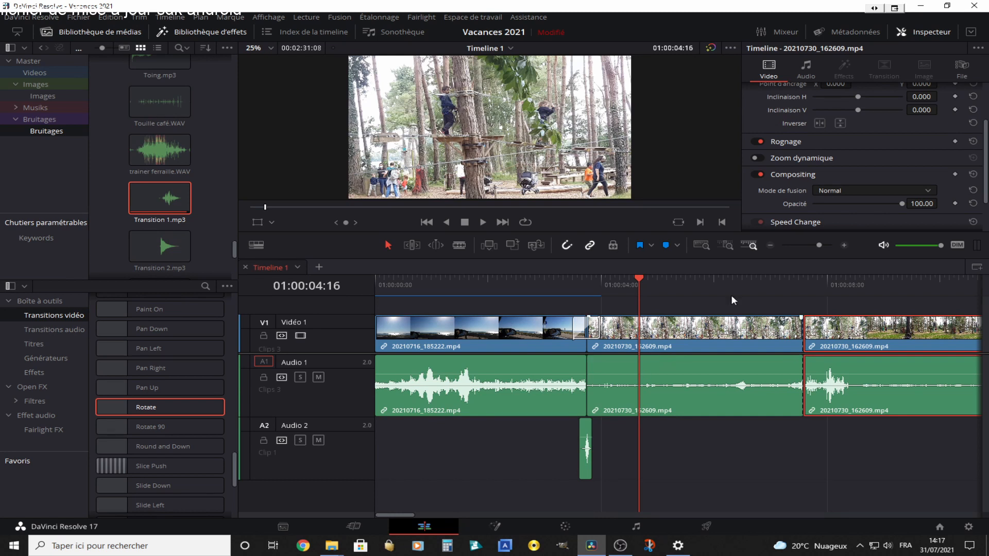
scroll(805, 179, "up", 3)
left_click(785, 205)
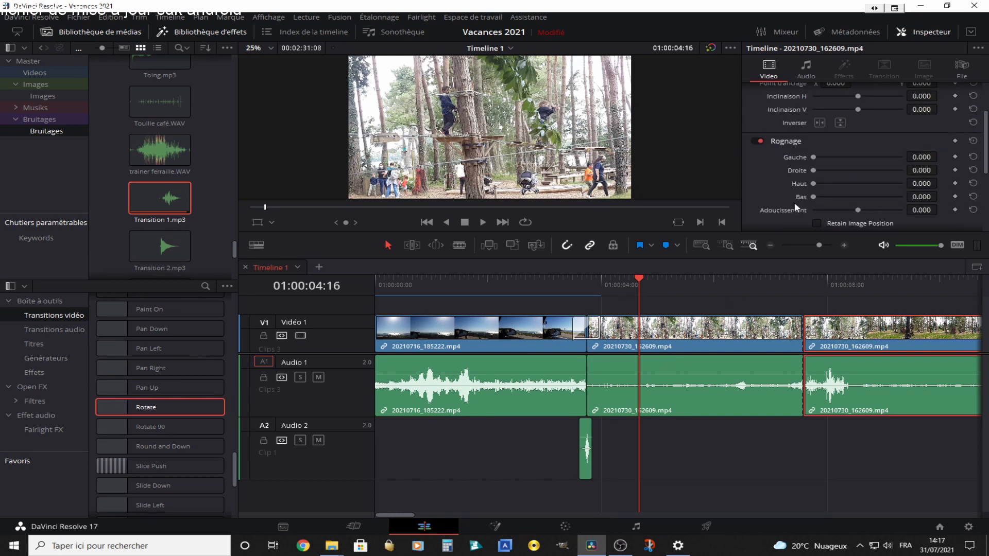
left_click(623, 332)
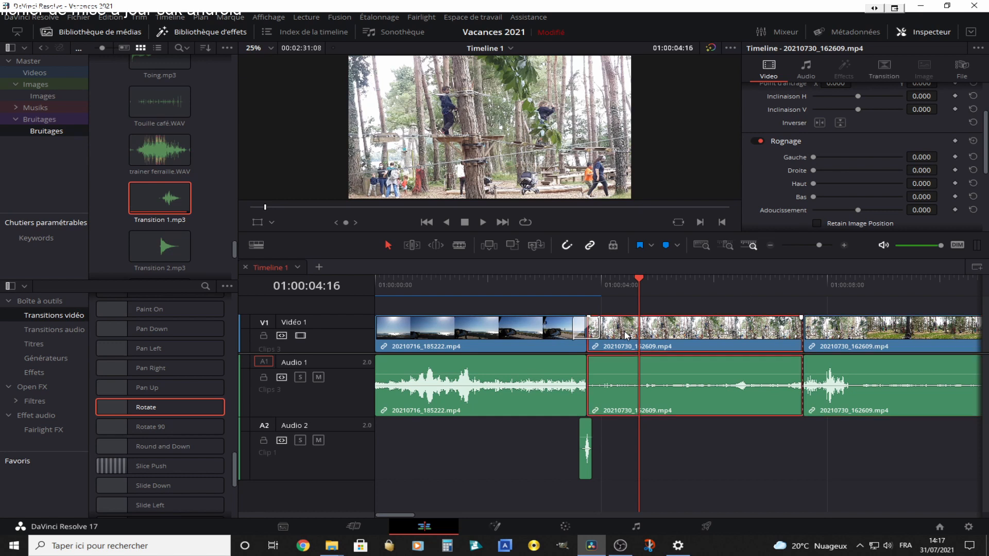
left_click_drag(811, 156, 773, 161)
Show the audio properties of the second clip.
left_click(807, 68)
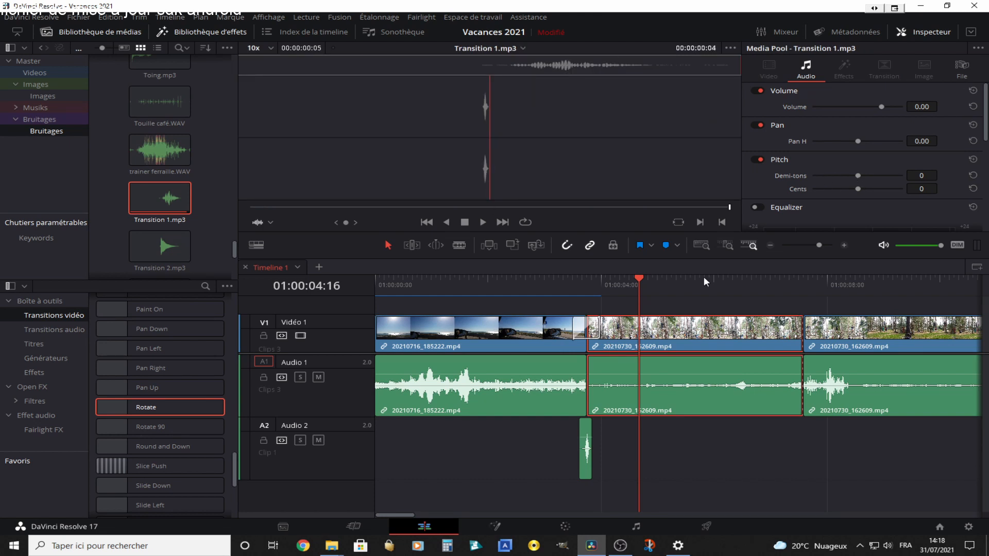
left_click(624, 339)
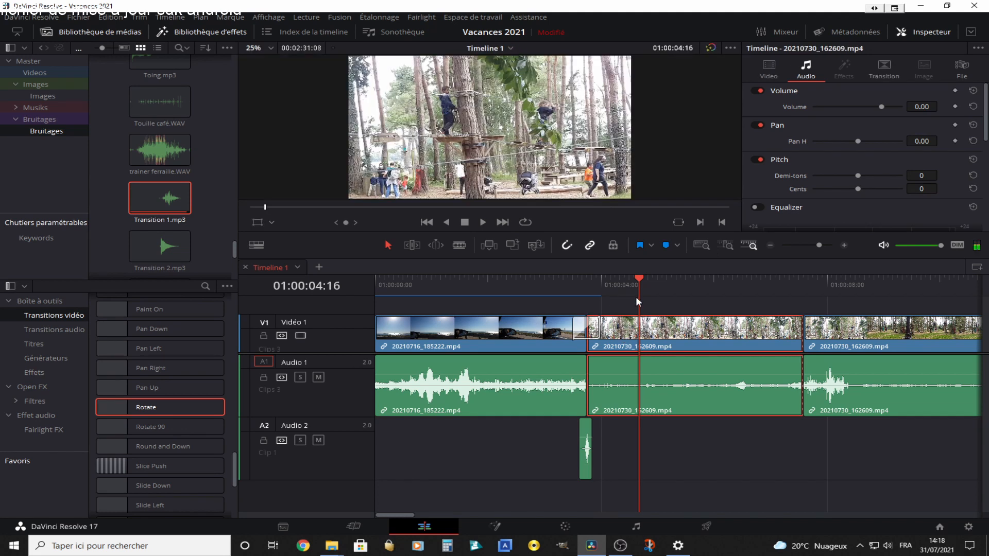
Listen to the second clip at its original pitch, and try lowering its pitch to -6 semitones and play it again.
key("space")
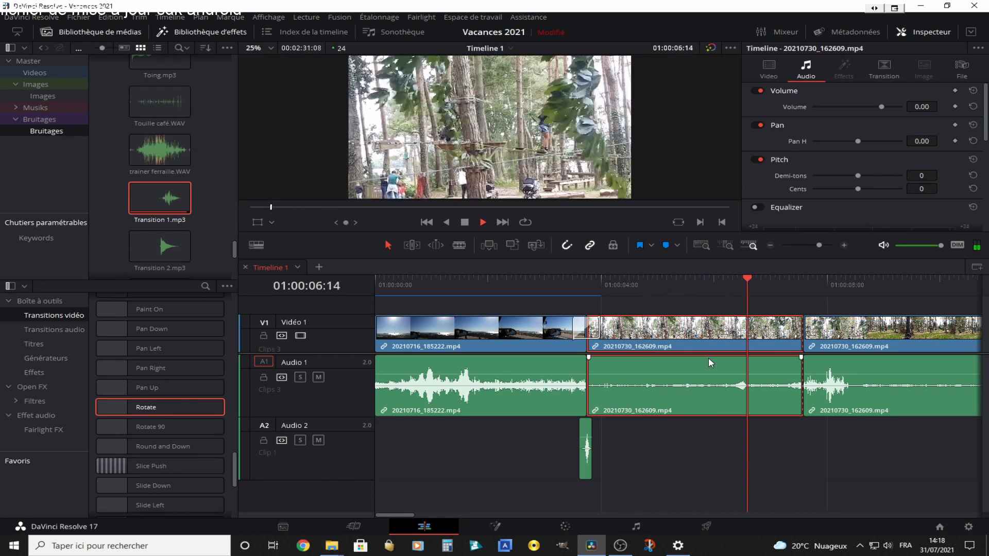
key("space")
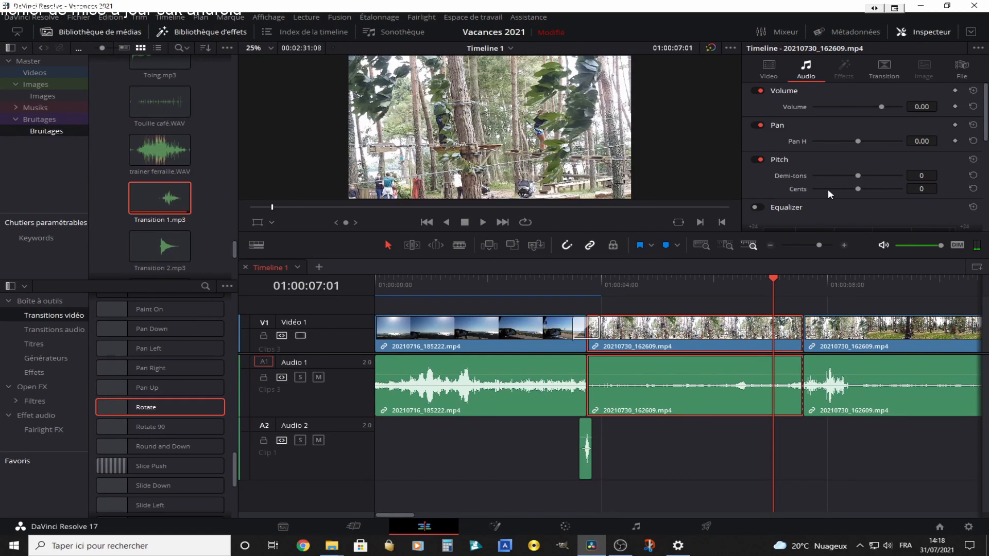
left_click_drag(858, 175, 852, 175)
left_click(618, 289)
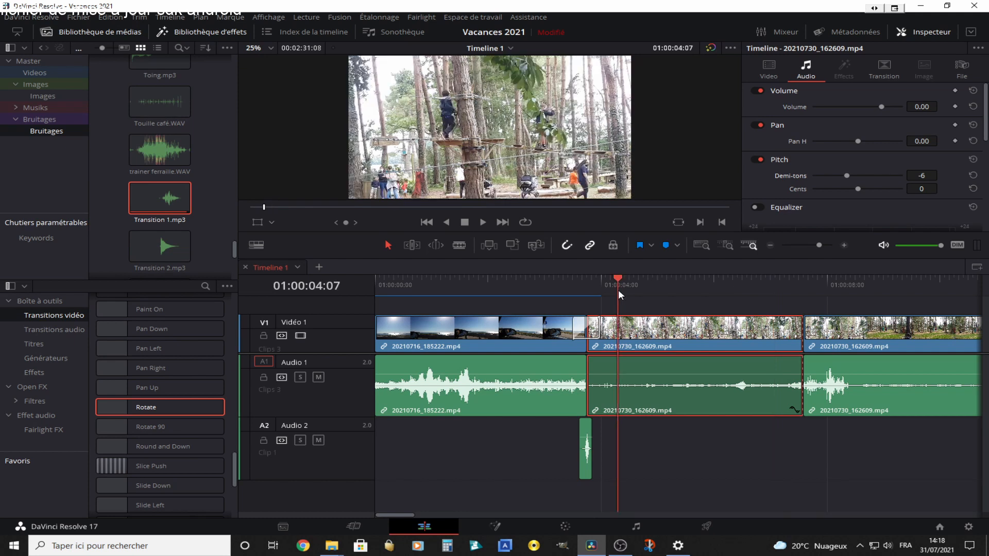
key("space")
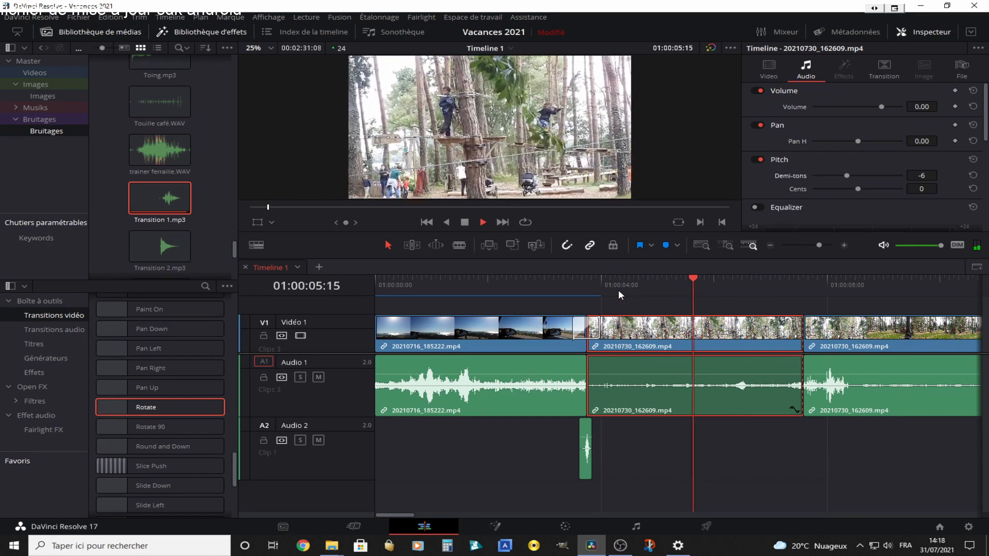
key("space")
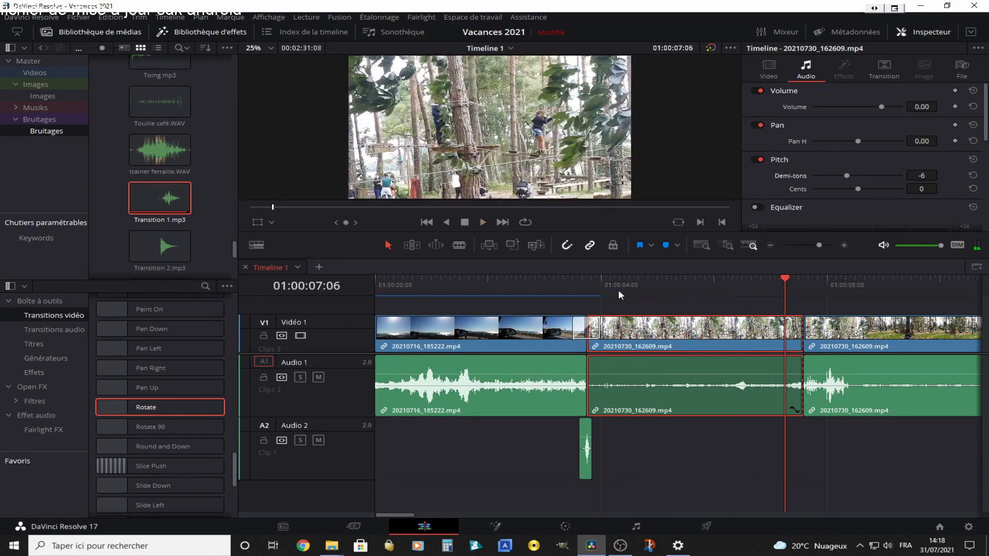
Set the second clip's pitch to 7 semitones and play it to hear the change.
left_click_drag(846, 174, 863, 180)
left_click(631, 290)
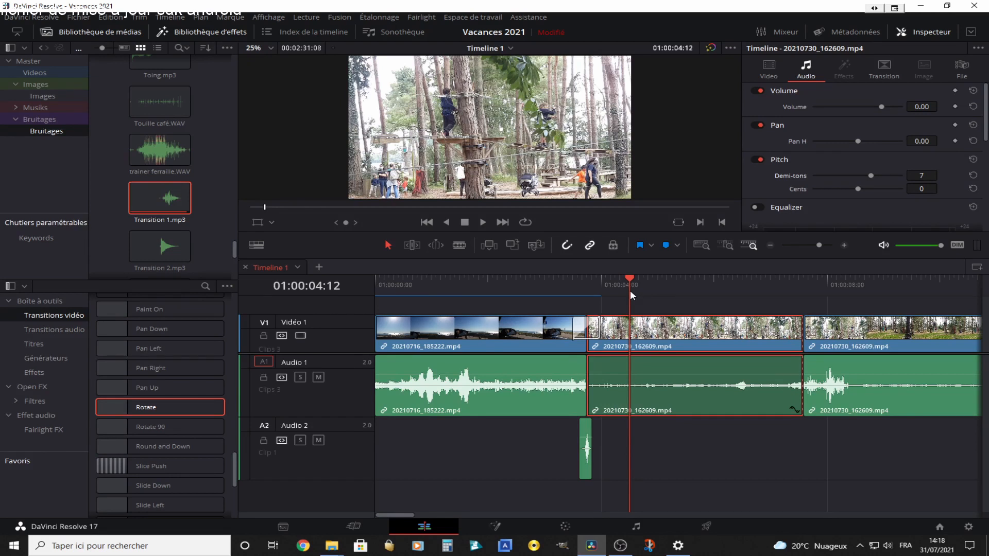
key("XF86AudioRaiseVolume")
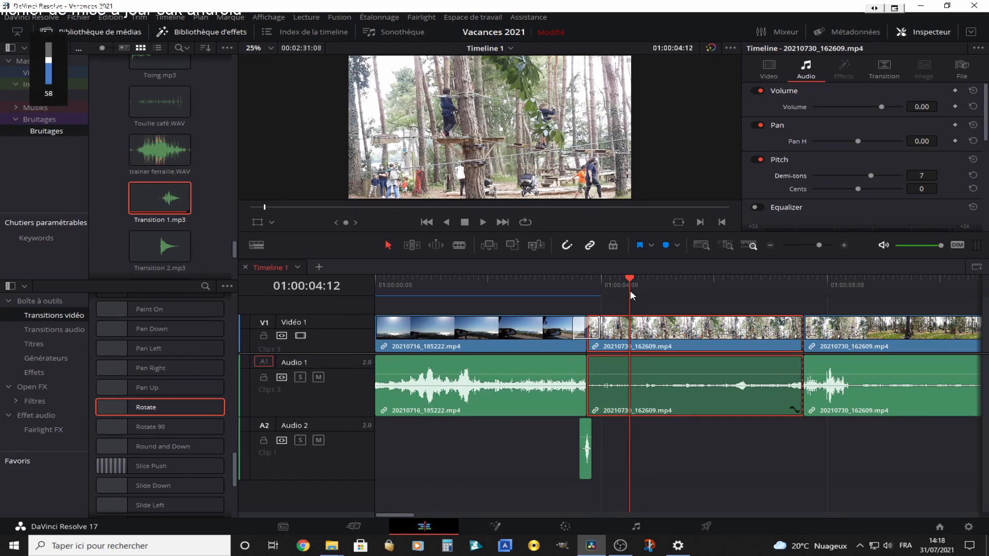
key("space")
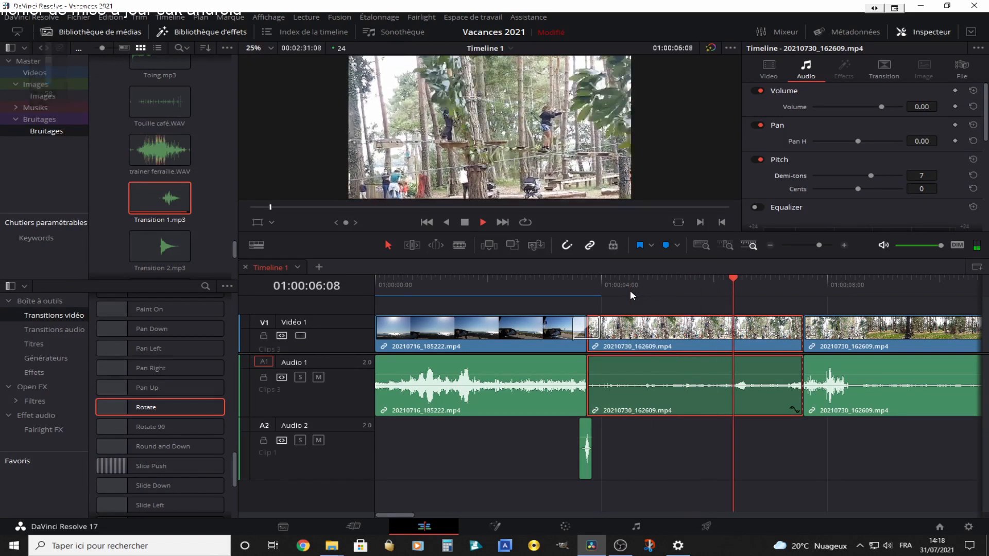
key("space")
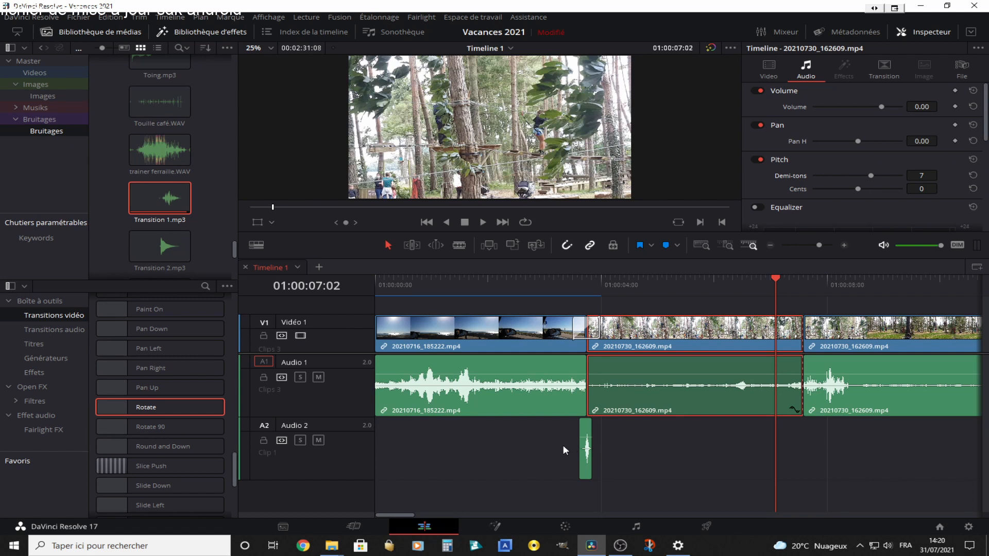
Show the audio mixer and play part of the first clip to check its sound level.
left_click(777, 31)
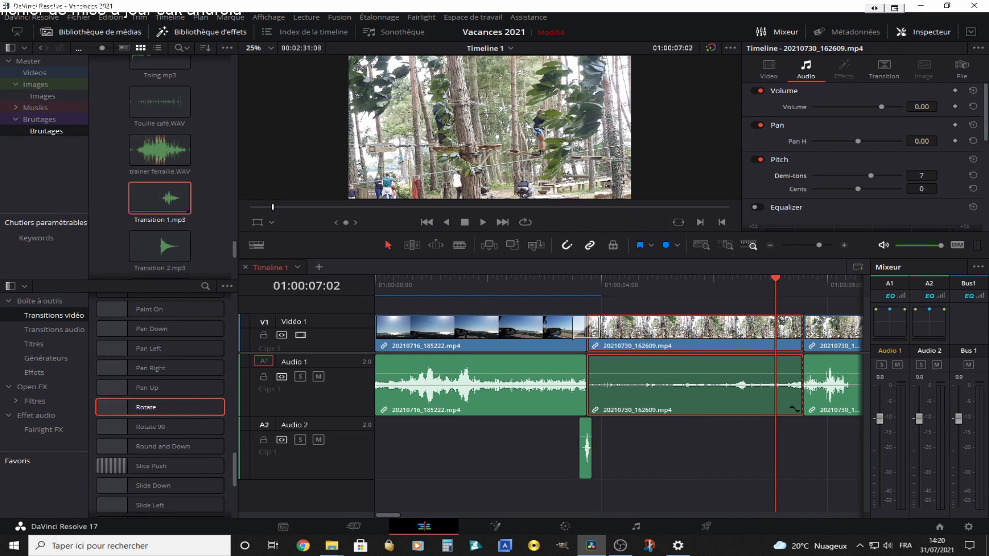
left_click(421, 287)
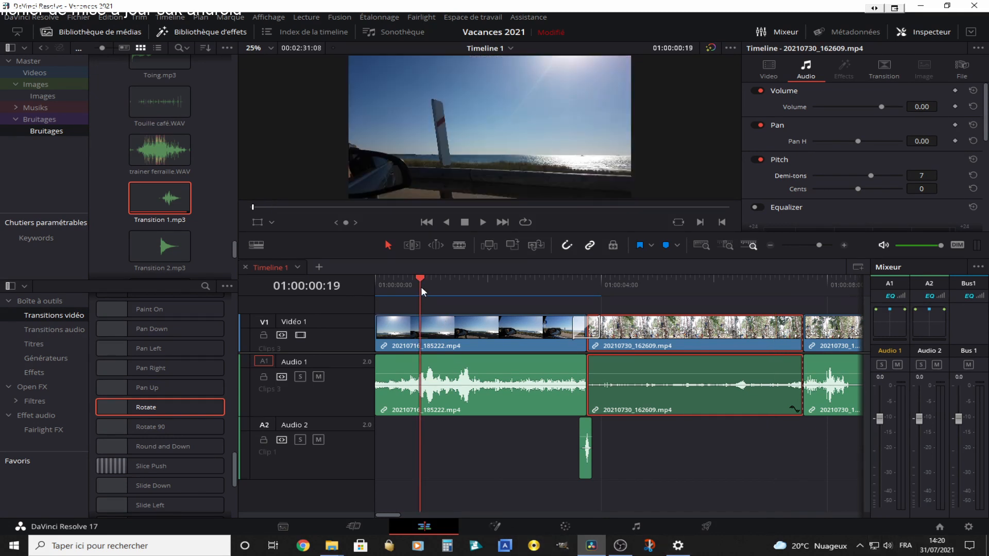
key("space")
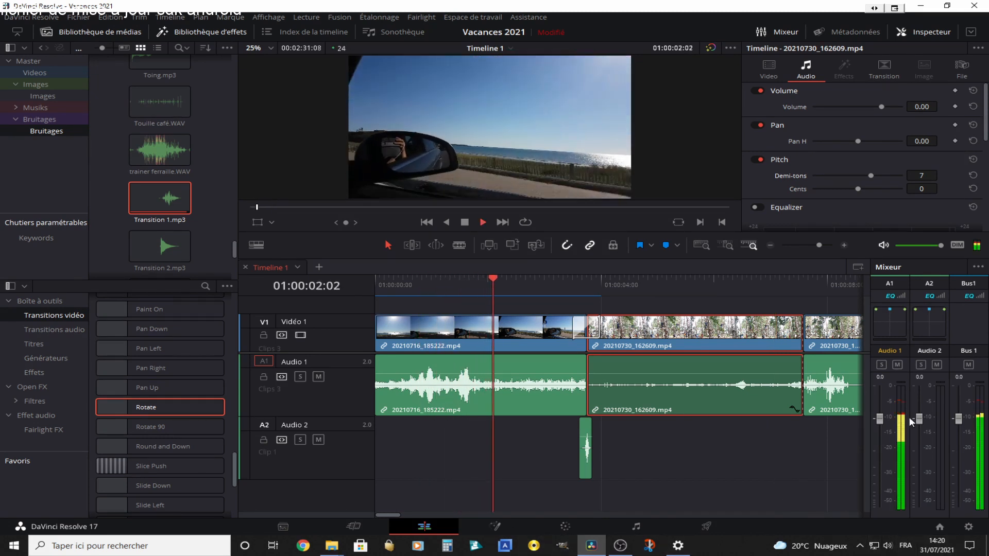
key("space")
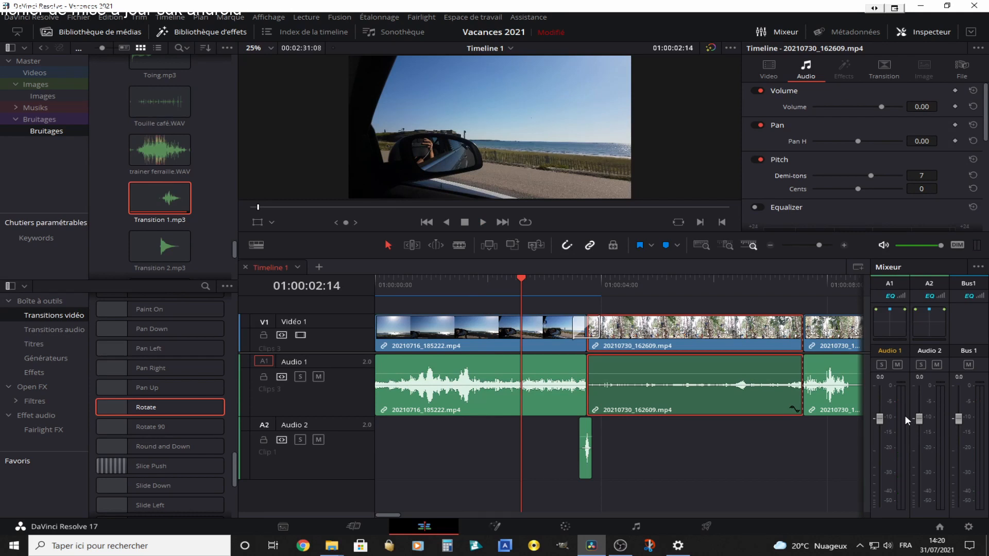
Set the volume of the whole Audio 1 track to -5.00 and play the first clip to check the level in the mixer.
left_click(504, 381)
left_click(437, 286)
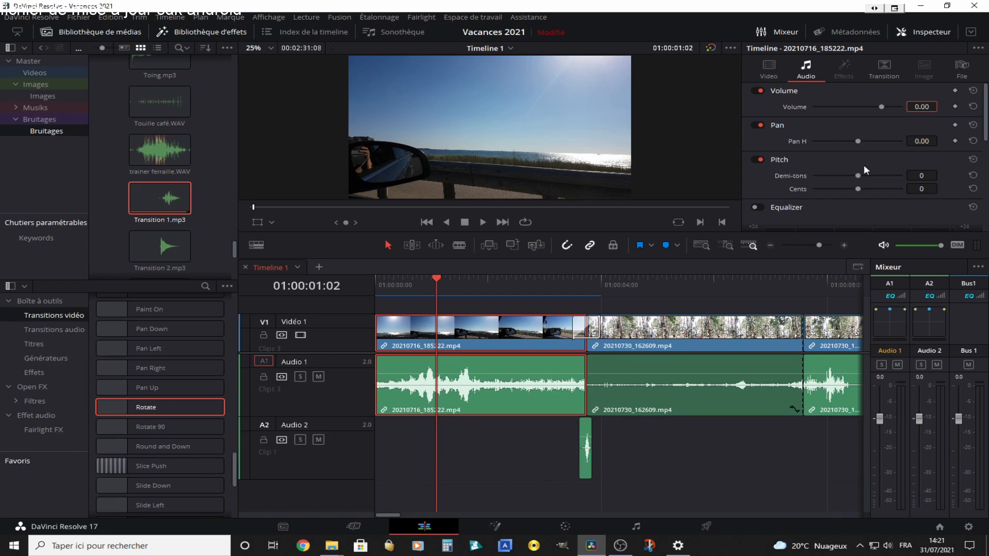
left_click(342, 389)
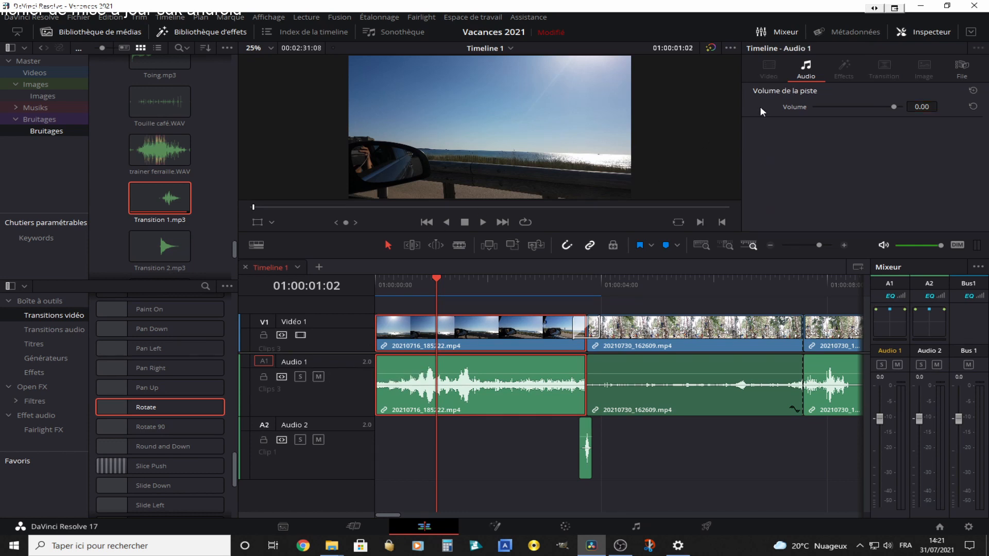
left_click(921, 107)
type("-5")
key("Return")
left_click(487, 286)
left_click(450, 286)
key("space")
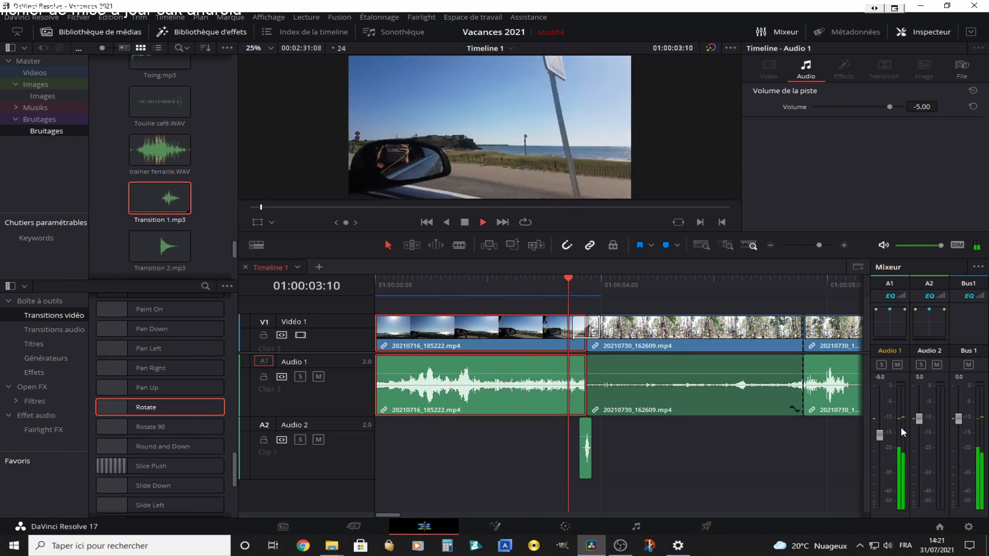
key("space")
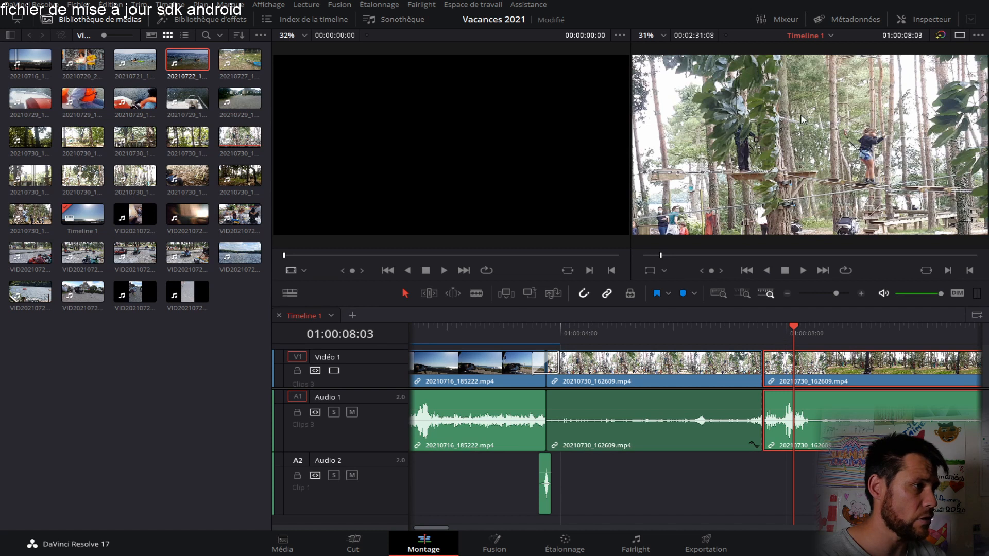
Play a passage of the third clip and one of the second clip to compare their image colours.
key("space")
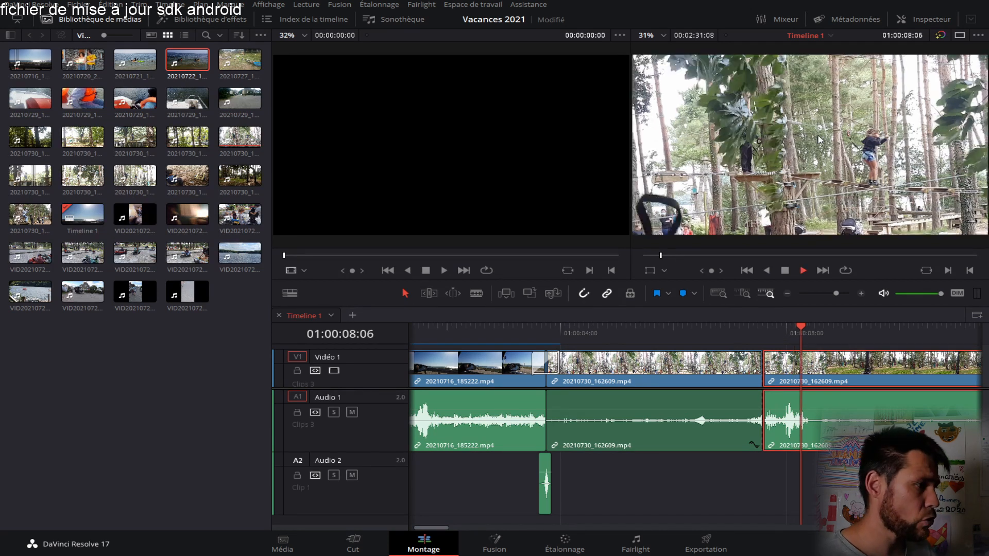
key("space")
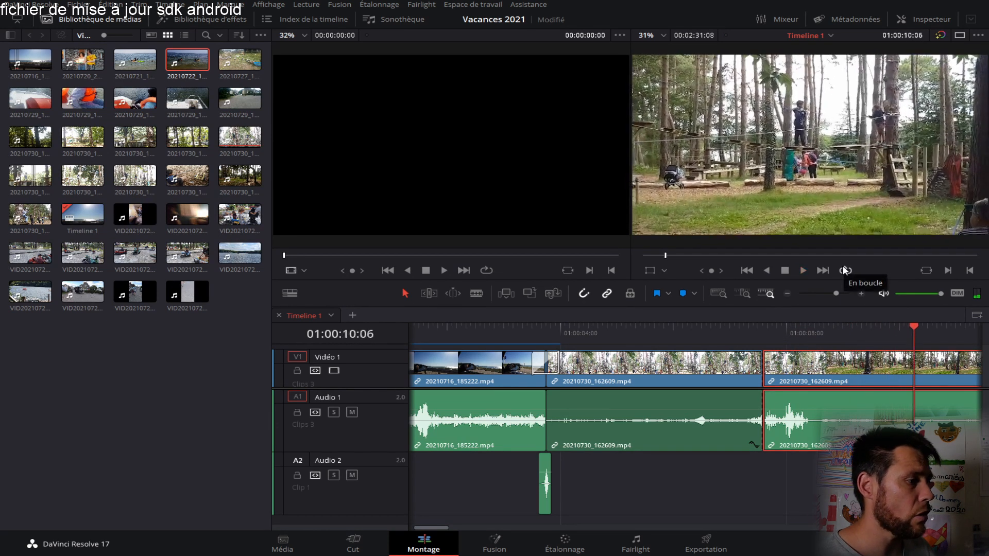
left_click(596, 332)
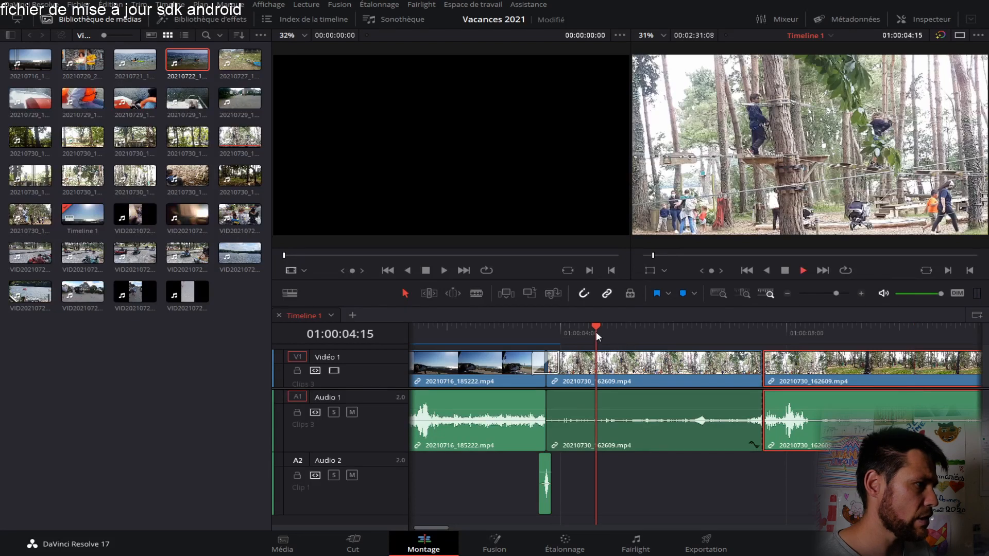
key("space")
key("space")
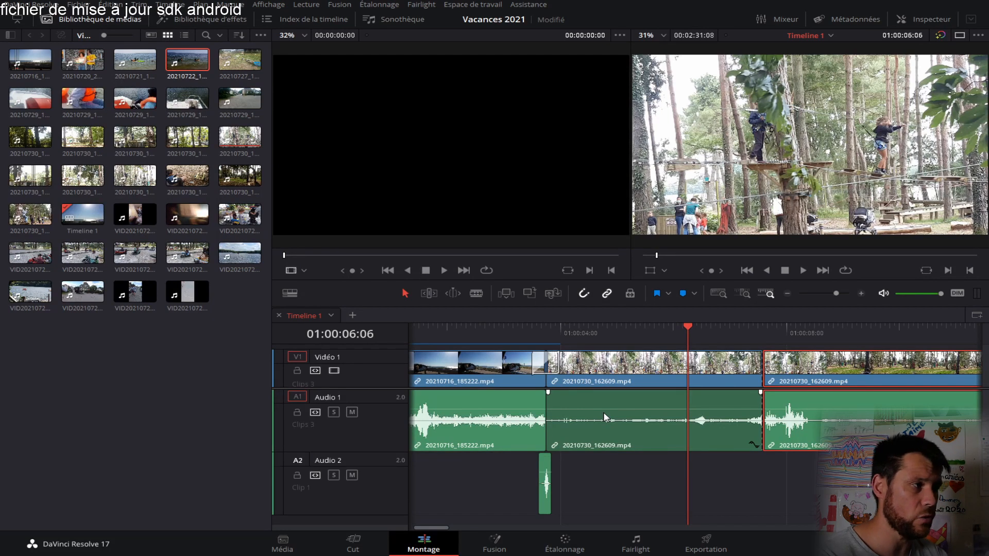
Open the second clip on the Étalonnage page, compare it with the third clip, and return the playhead to 01:00:05:12.
left_click(648, 369)
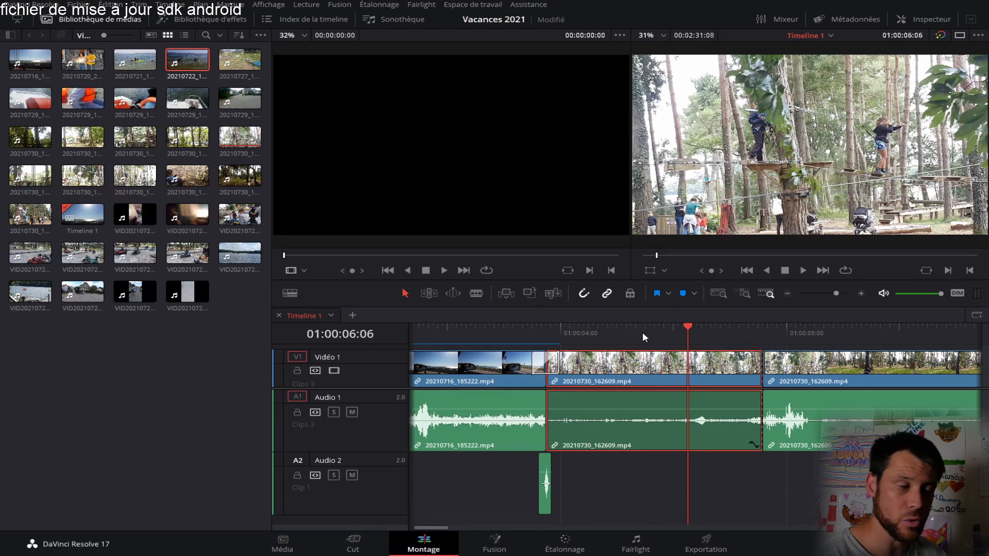
left_click(563, 550)
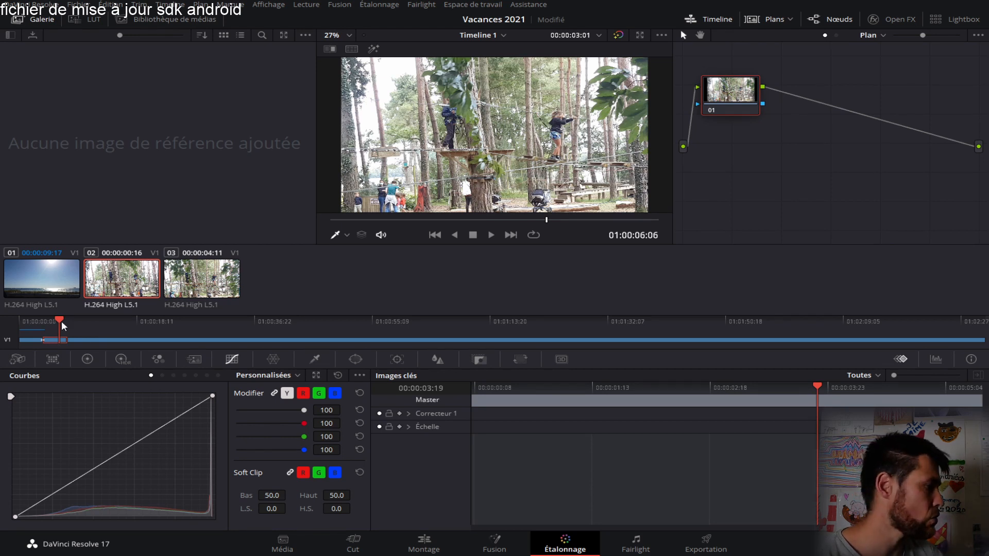
left_click_drag(60, 324, 76, 323)
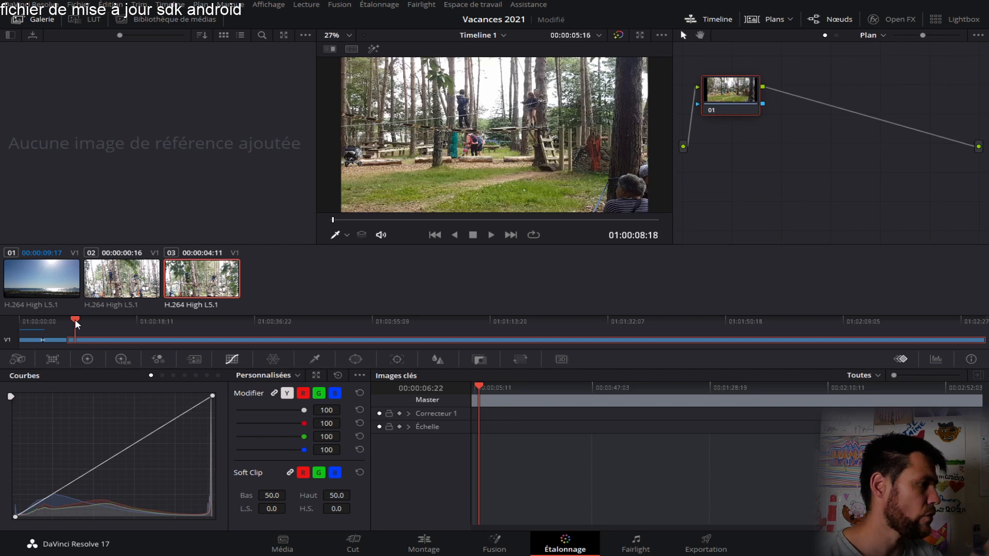
left_click_drag(70, 320, 55, 320)
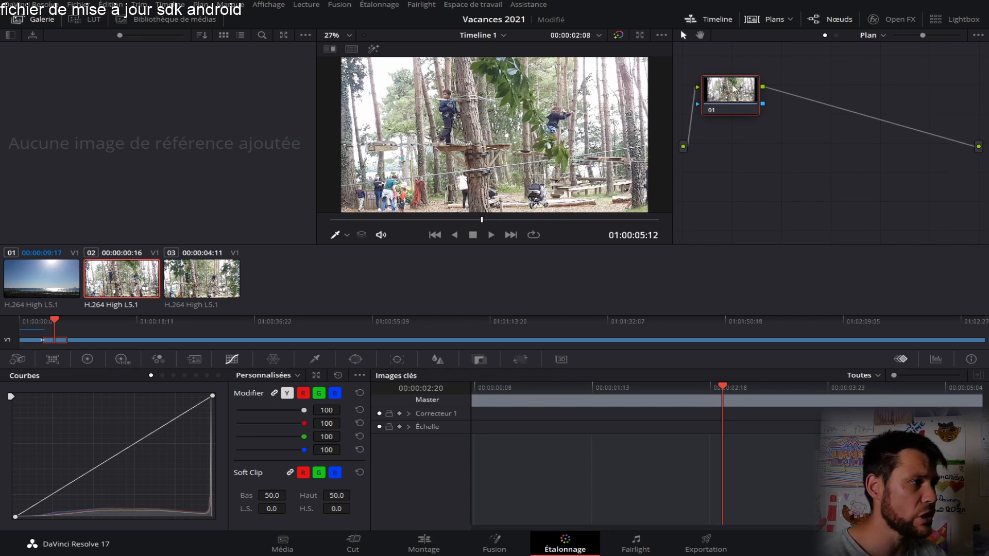
Add a corrector node to the second clip and connect it in series after node 01.
right_click(792, 132)
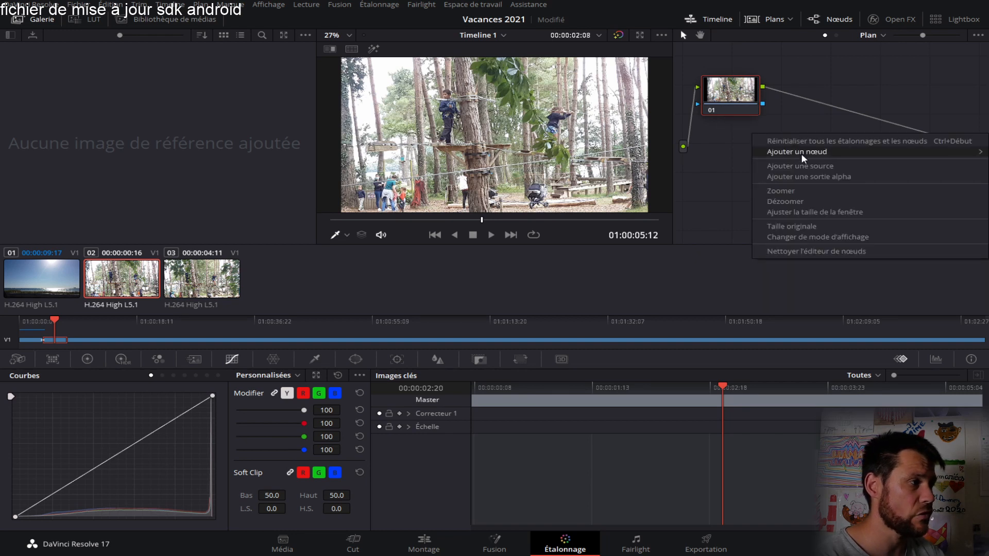
mouse_move(801, 154)
left_click(691, 150)
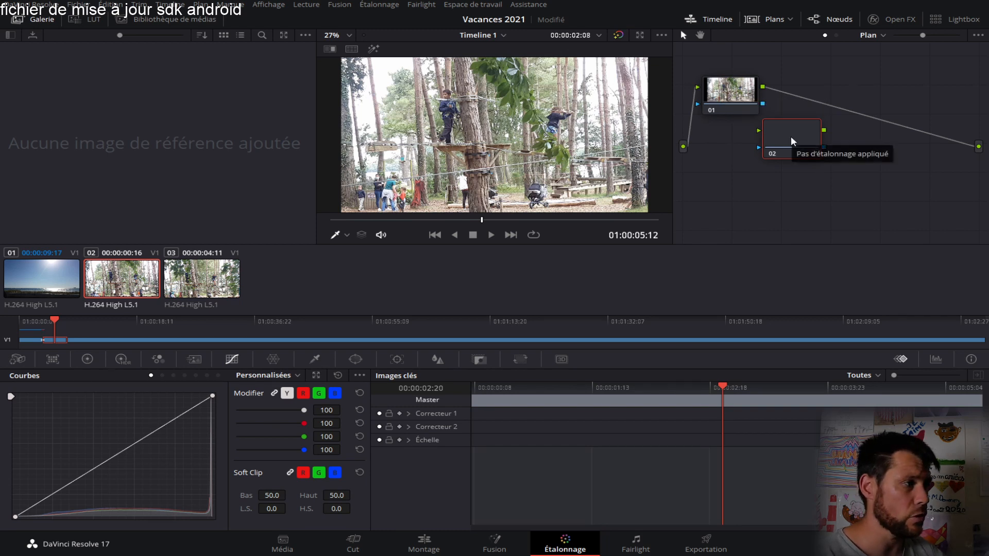
left_click_drag(790, 136, 840, 96)
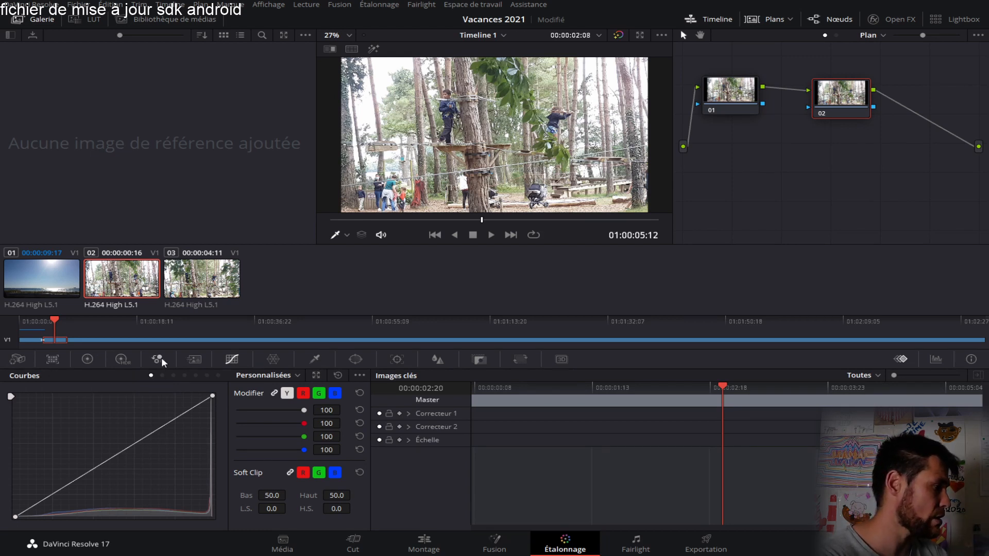
Show the primary correction wheels, and browse the DJI and Panasonic folders of the LUT library.
left_click(91, 358)
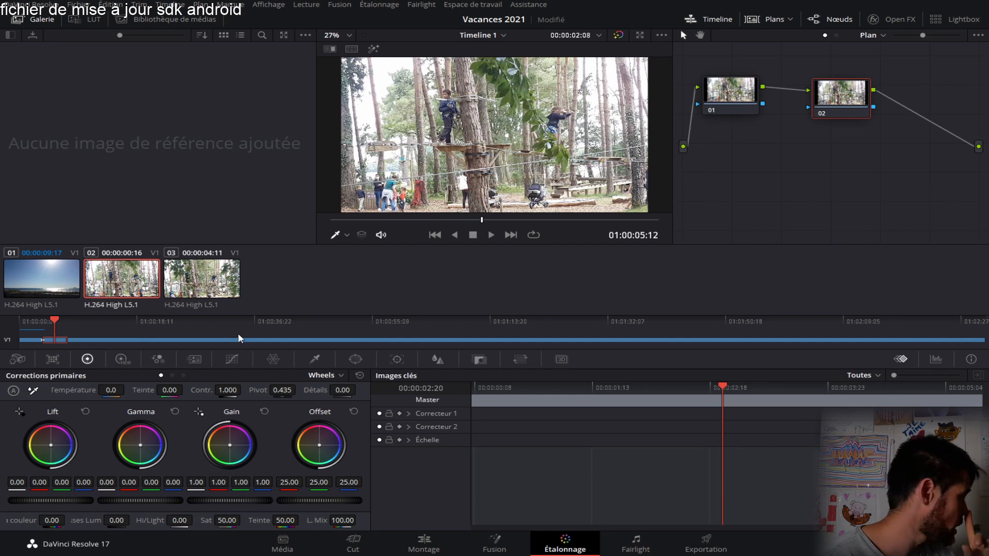
left_click(94, 18)
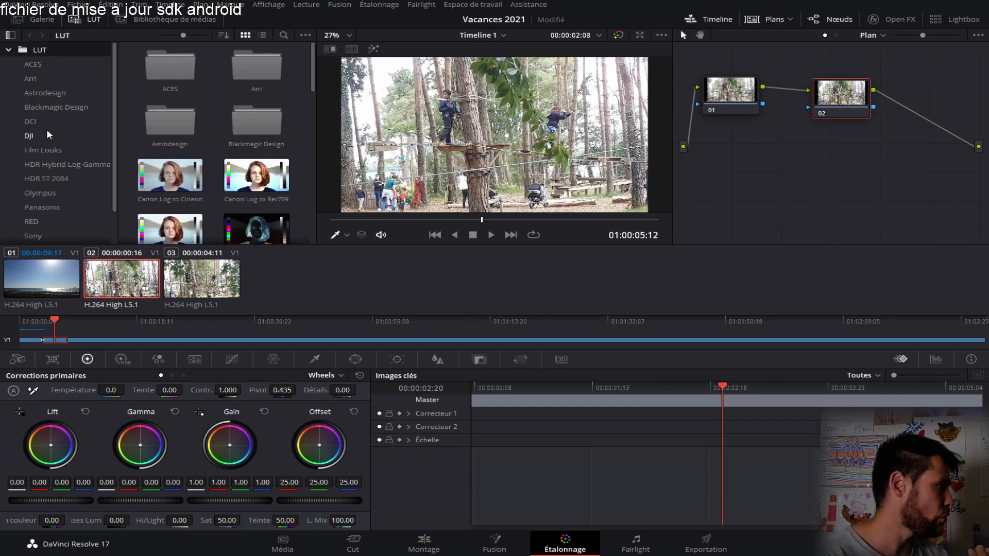
left_click(34, 136)
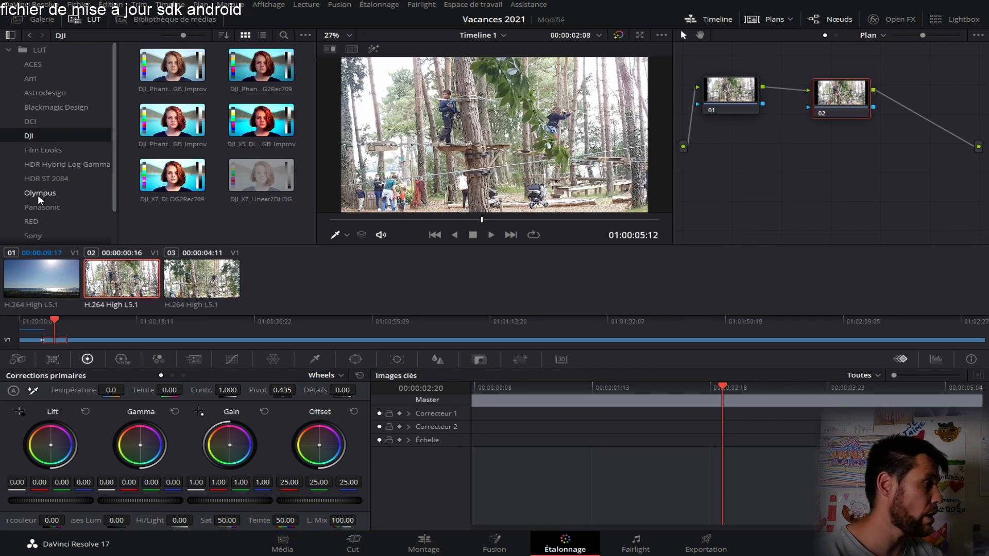
left_click(42, 207)
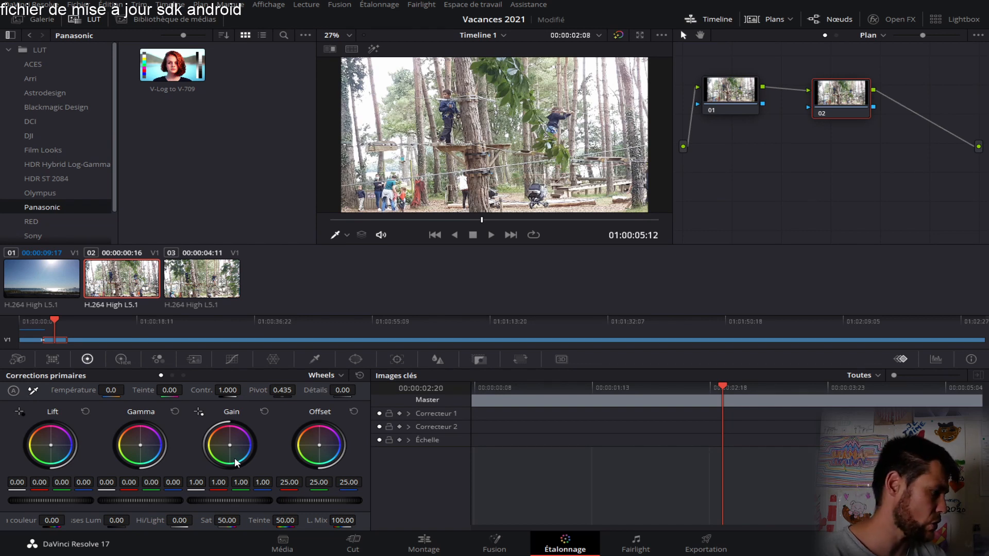
Turn the second clip black and white on node 02 with saturation 0, lift -0.11 and gain 0.95.
left_click_drag(227, 520, 180, 521)
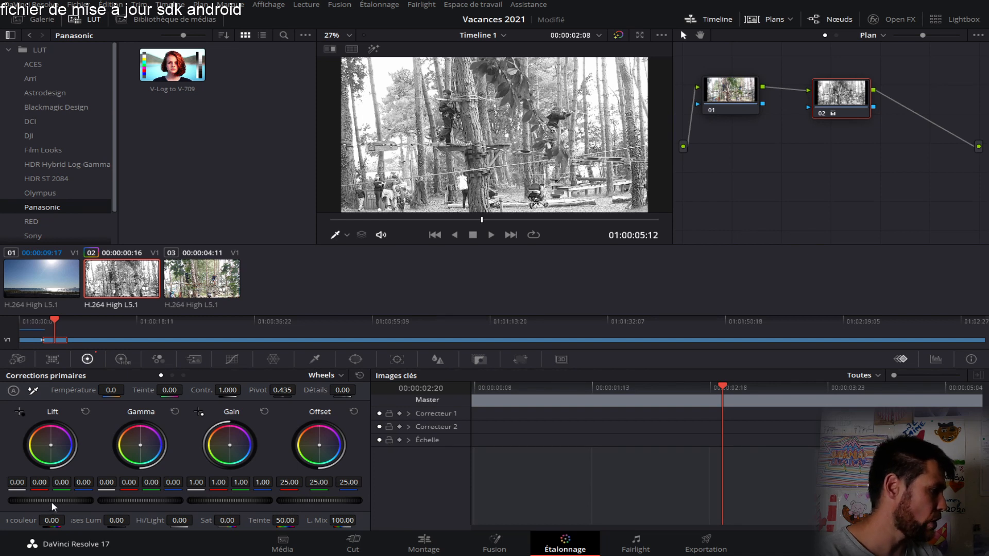
left_click_drag(51, 500, 20, 500)
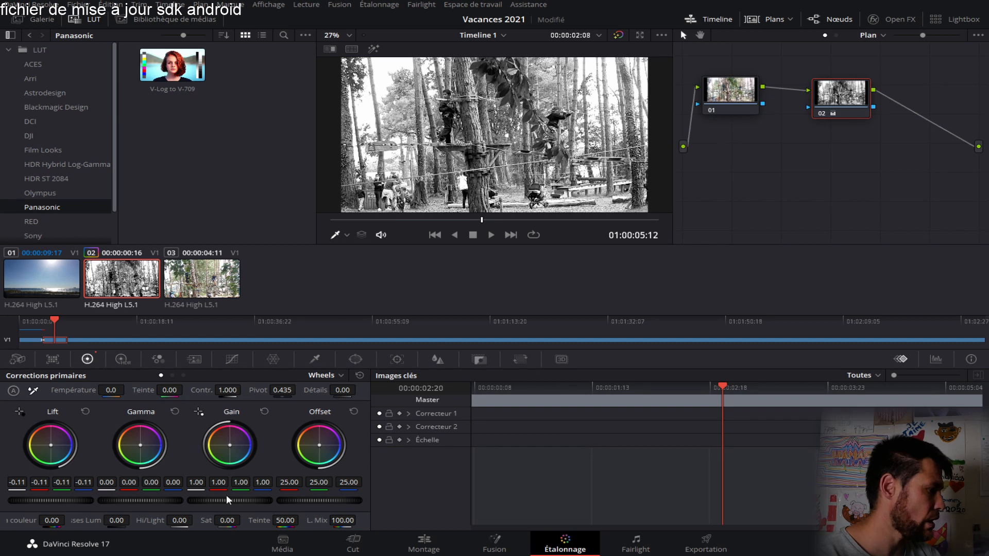
left_click_drag(224, 499, 214, 499)
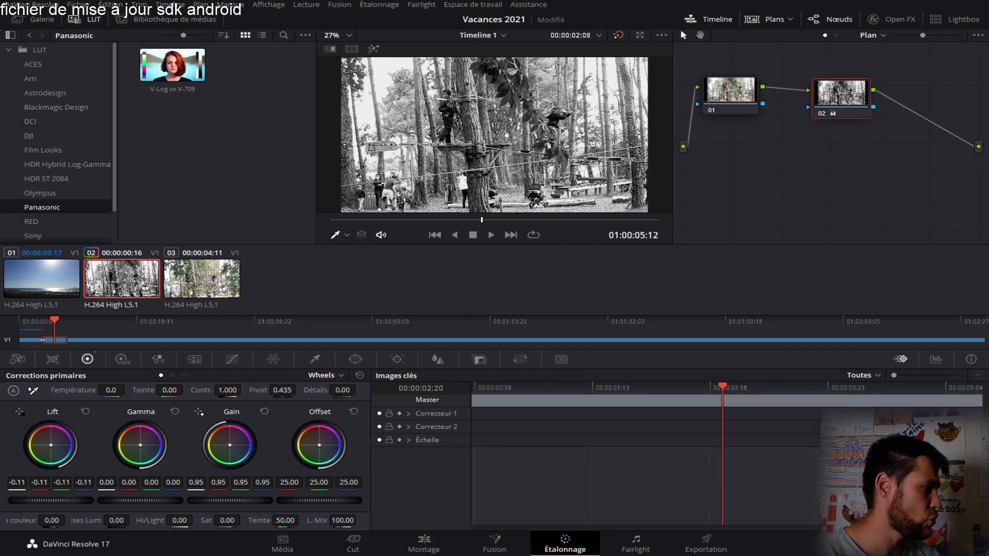
Set gamma to 0.04 and offset to 15.45 on node 02, and play back the graded second clip.
left_click_drag(145, 500, 151, 501)
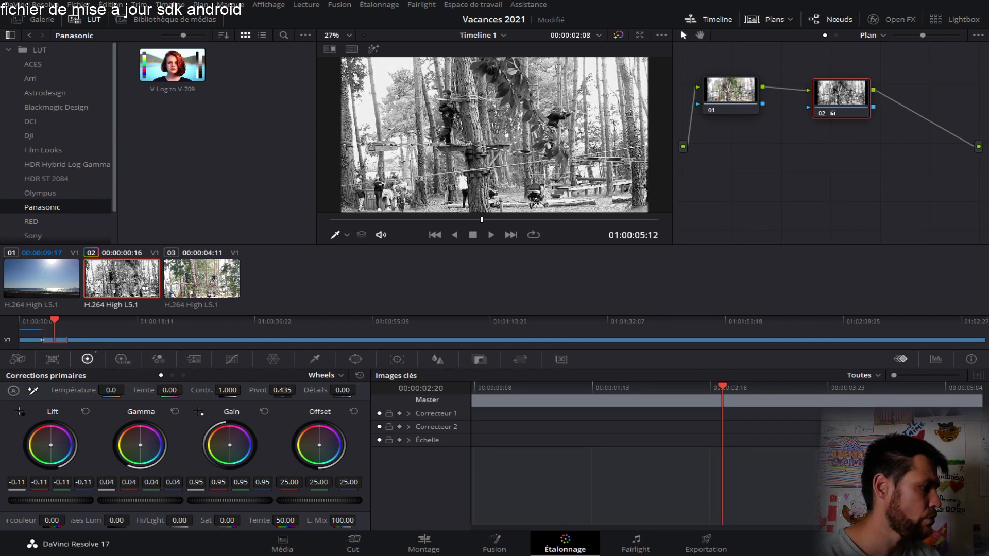
left_click_drag(326, 500, 324, 471)
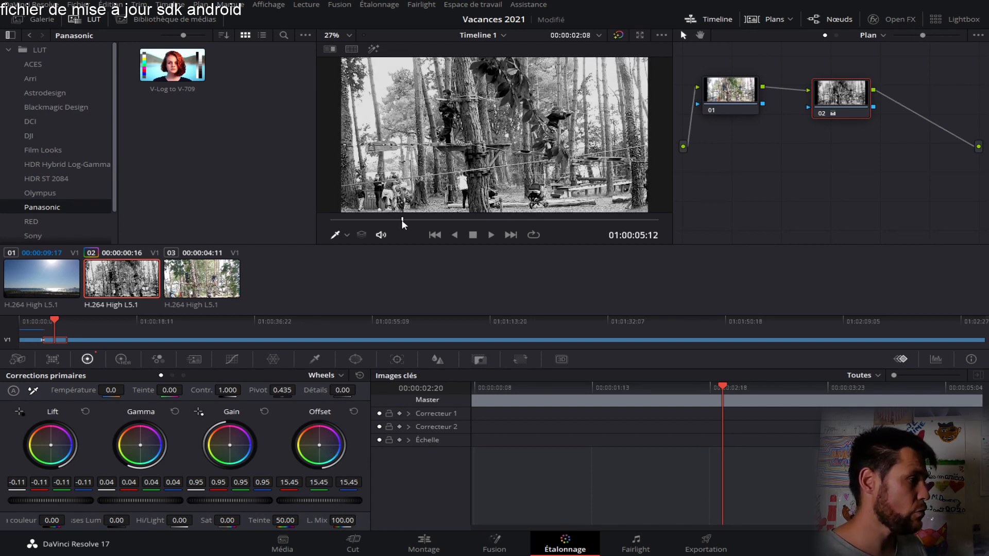
left_click_drag(402, 220, 349, 220)
key("space")
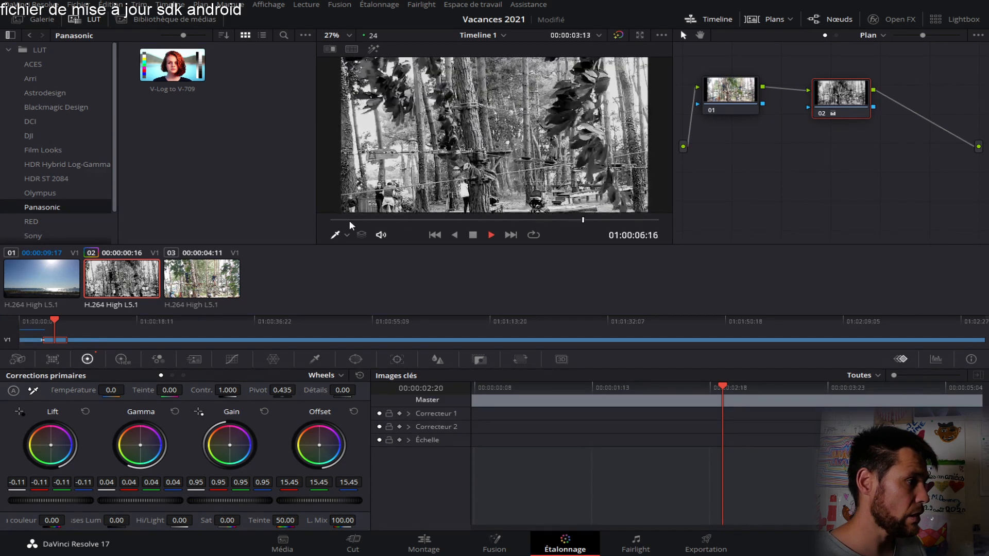
key("space")
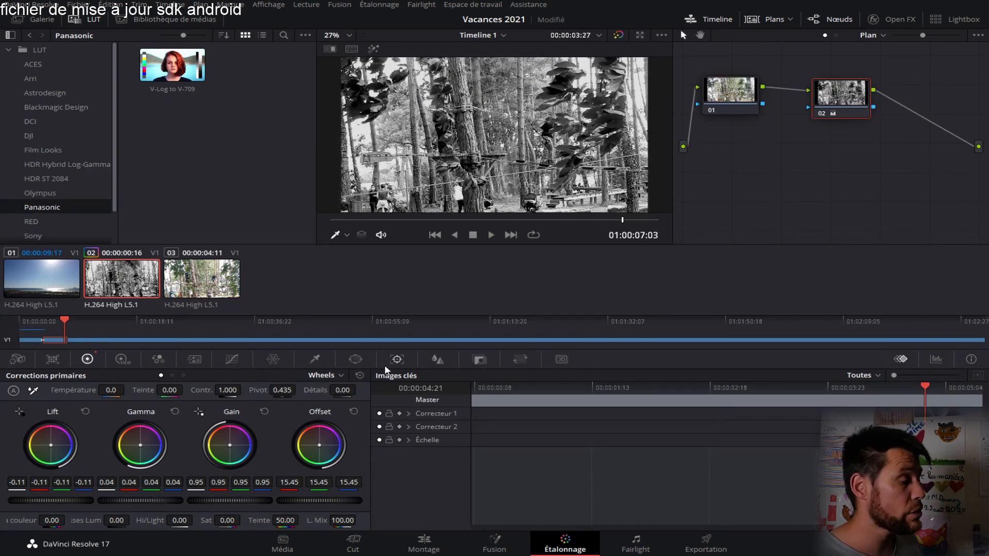
Show the Power Window tools for node 02, and open the Fairlight page.
left_click(355, 359)
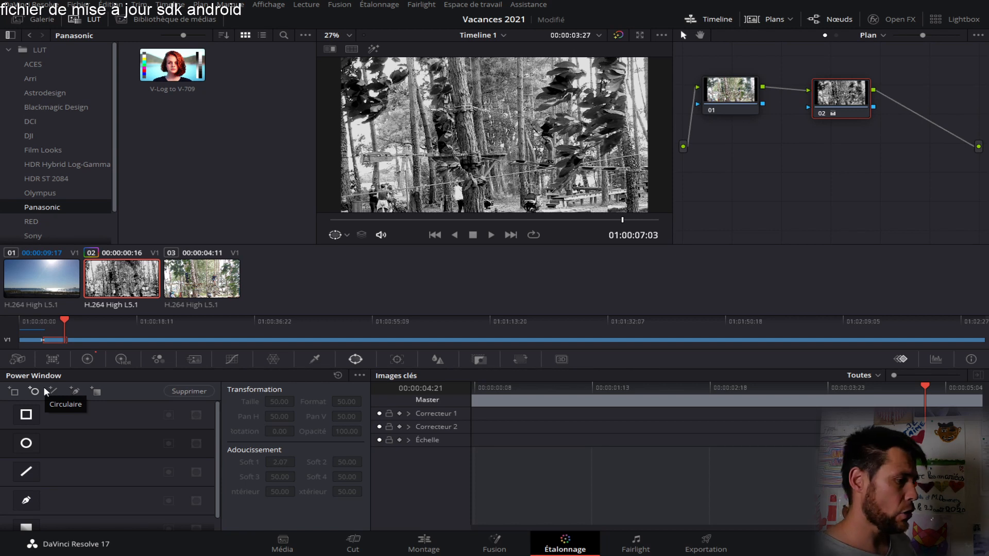
left_click(636, 546)
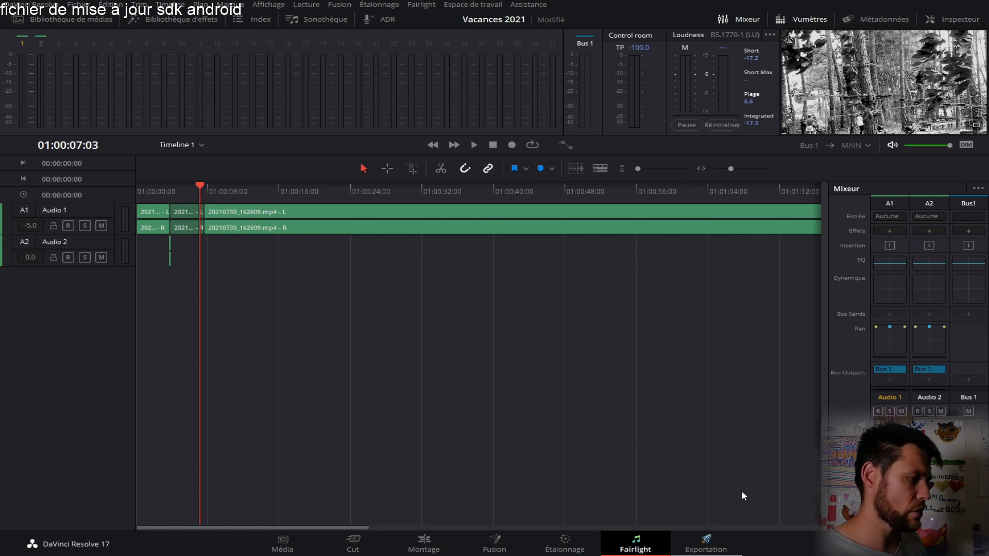
Open the Exportation page and set the video export format to MP4.
left_click(704, 542)
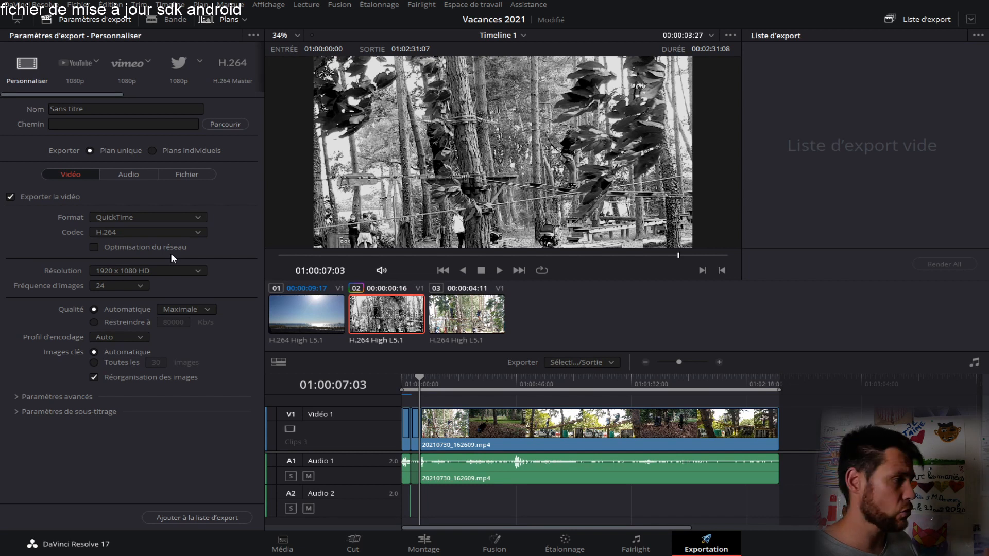
left_click(134, 215)
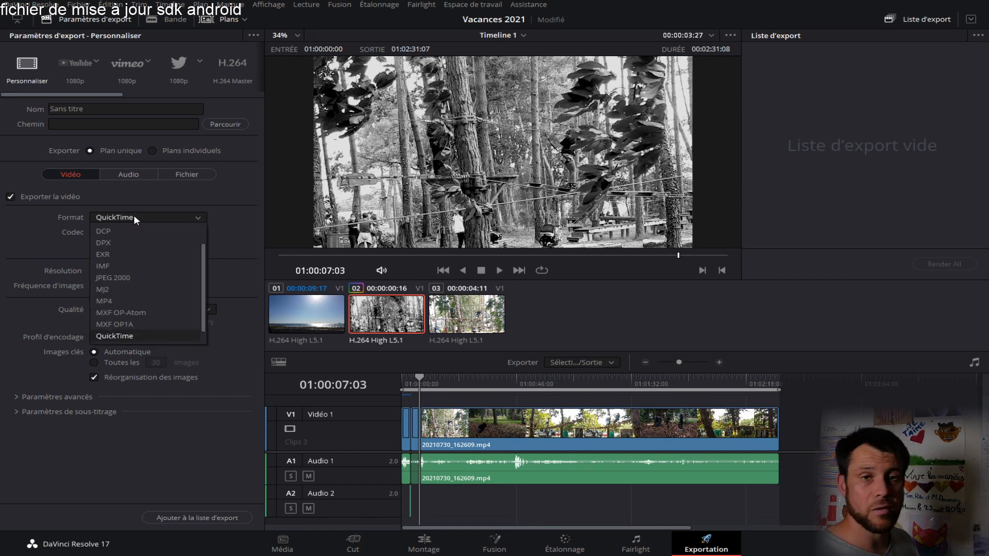
left_click(105, 301)
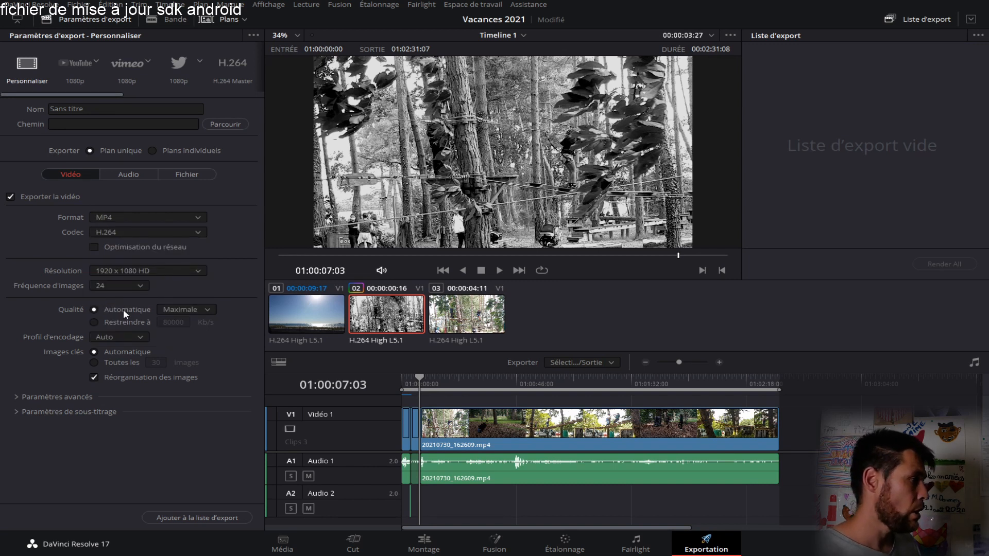
Name the export "test" and save it to the root of the MEDIAS (E:) drive.
left_click(87, 110)
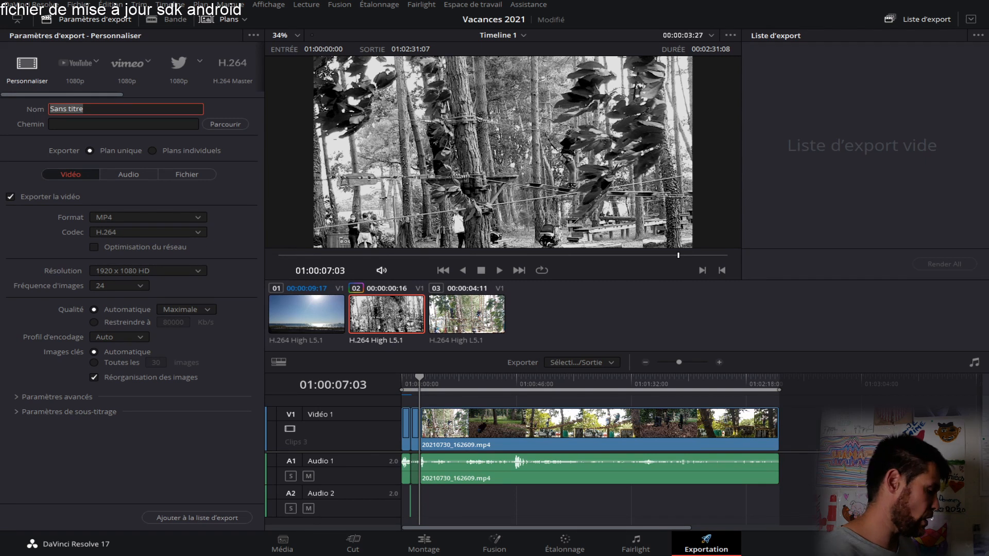
type("test")
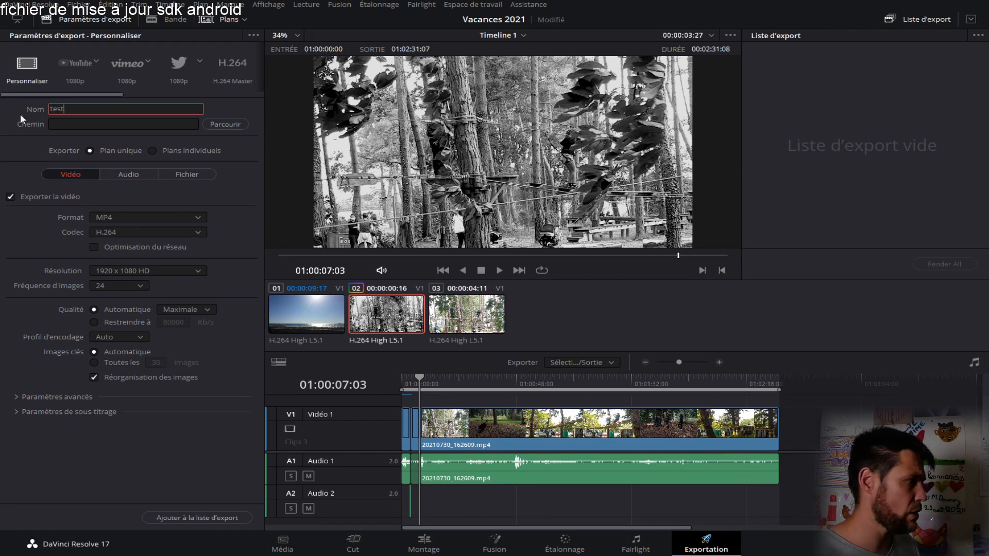
left_click(225, 124)
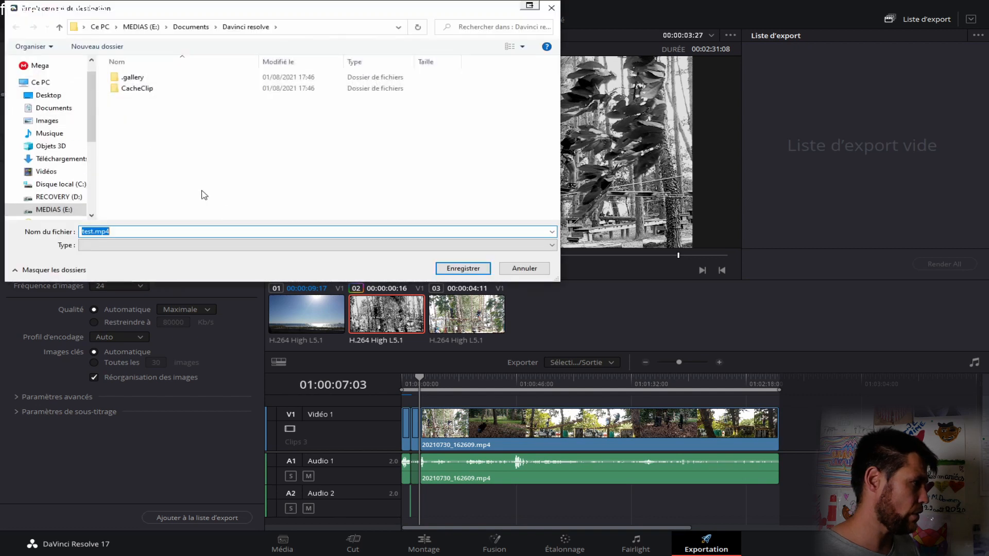
left_click(72, 211)
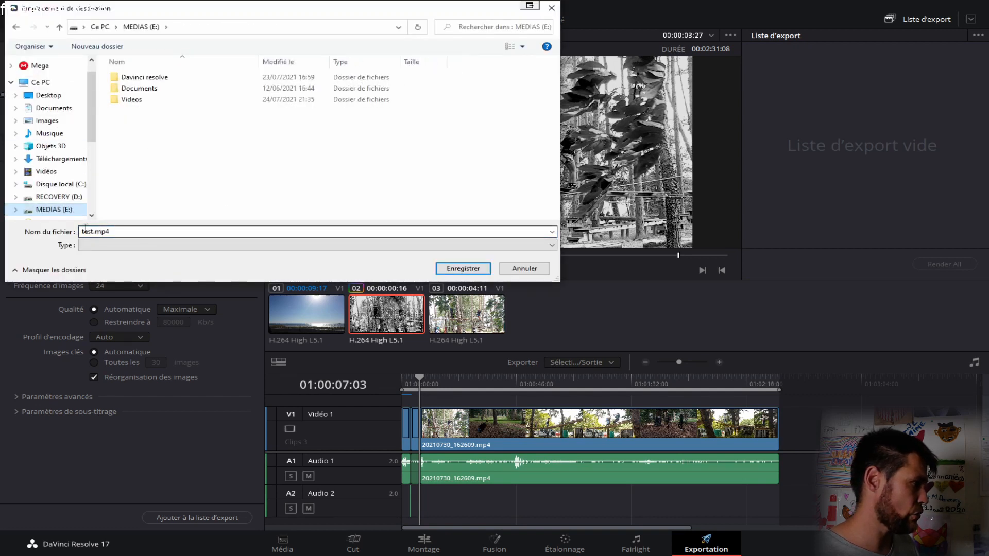
left_click(478, 268)
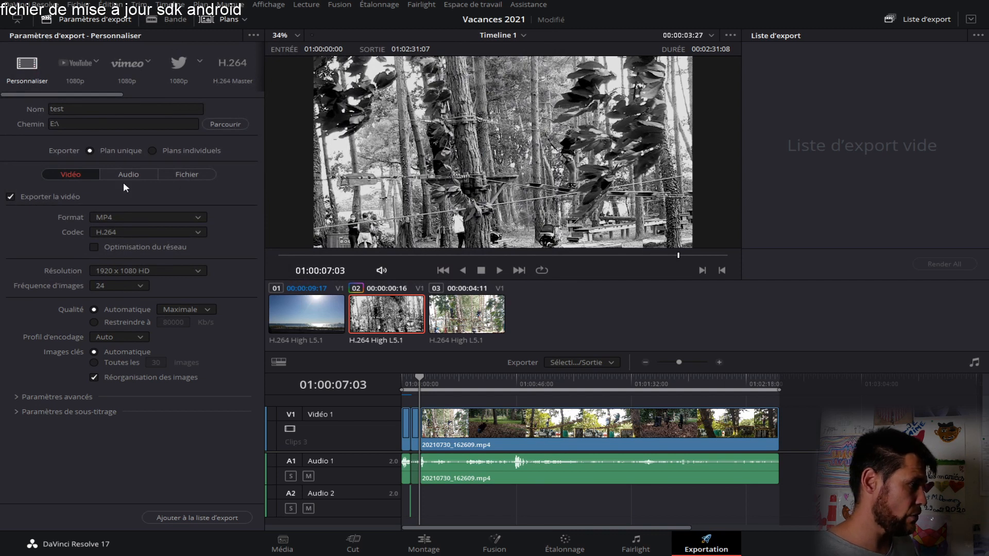
Check the Mode Proxy Timeline options among the playback settings.
left_click(306, 4)
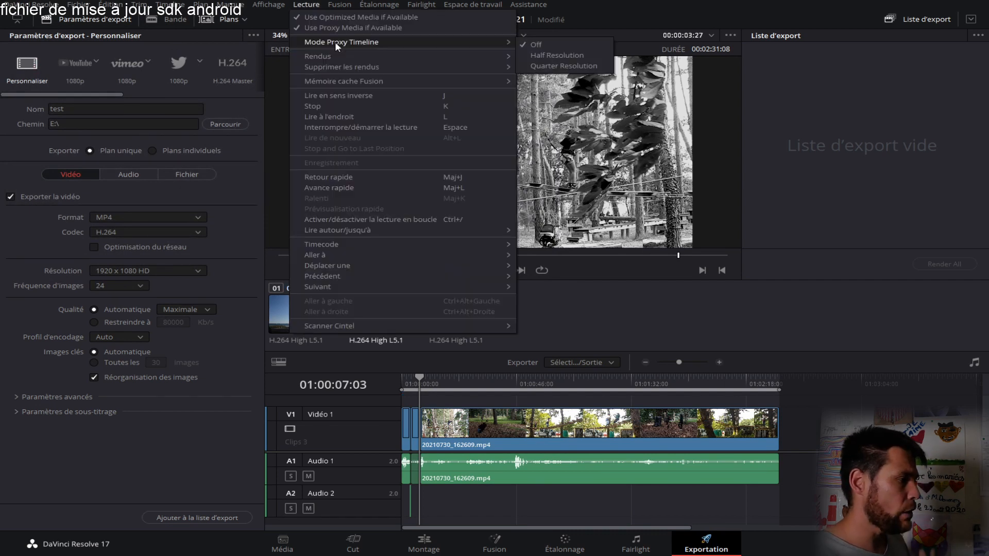
left_click(574, 325)
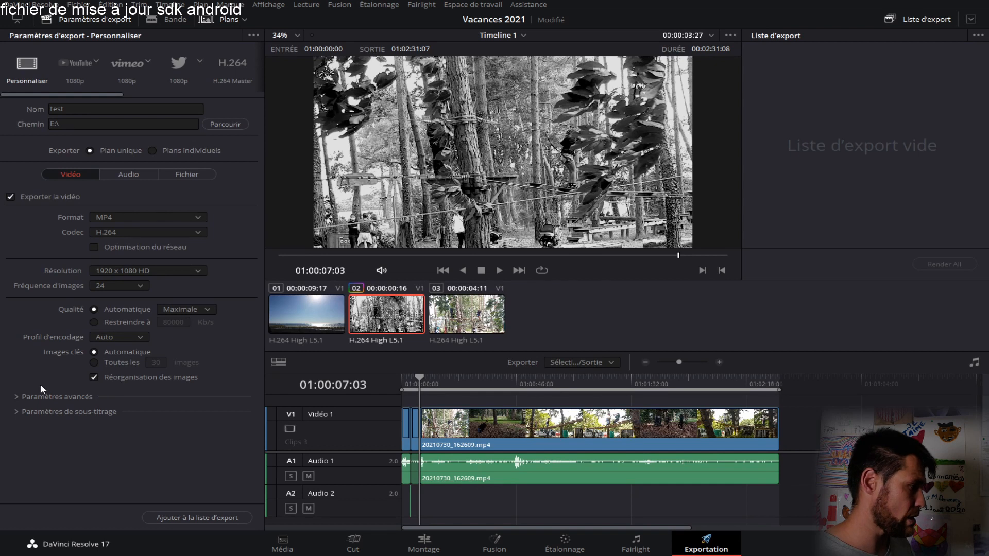
Expand the advanced video export parameters and add the timeline export to the export list.
left_click(41, 397)
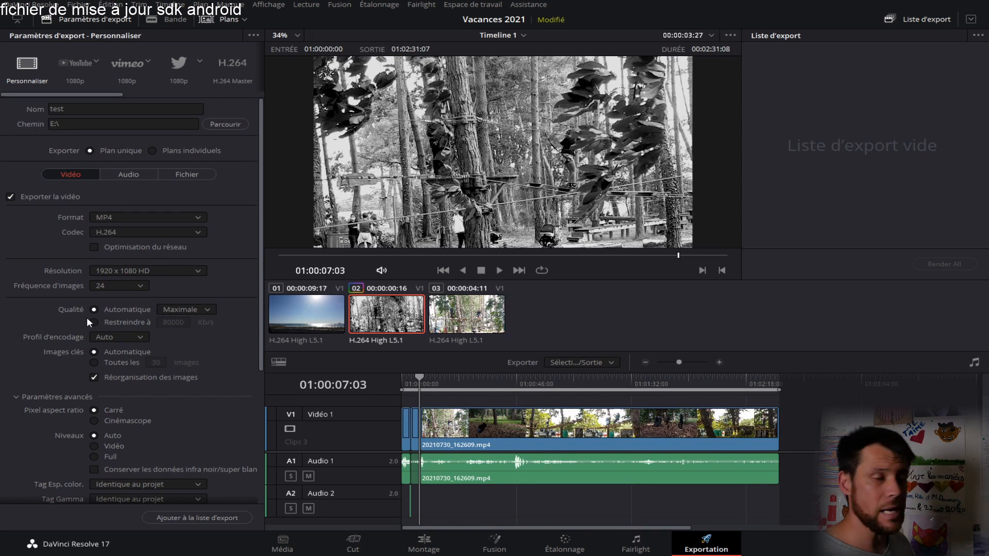
left_click(202, 517)
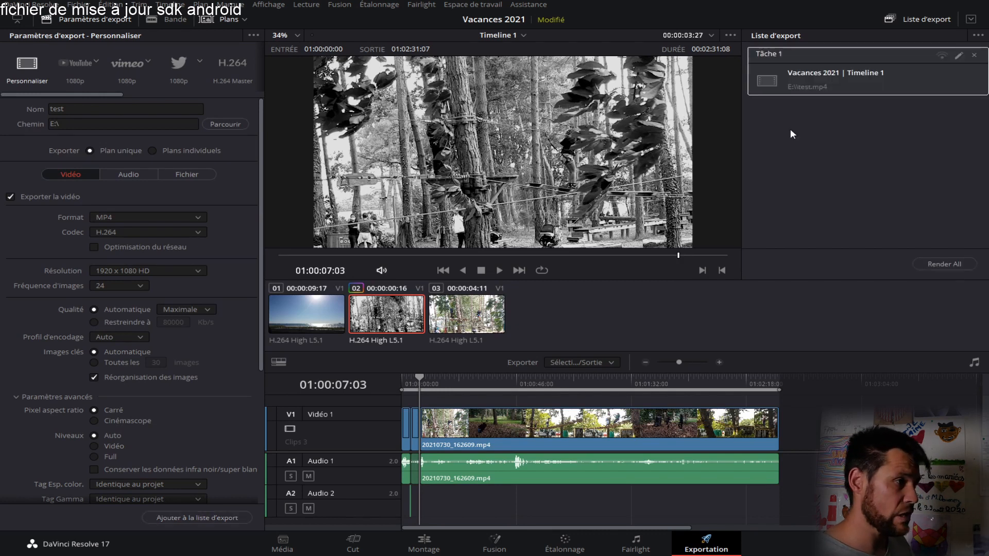